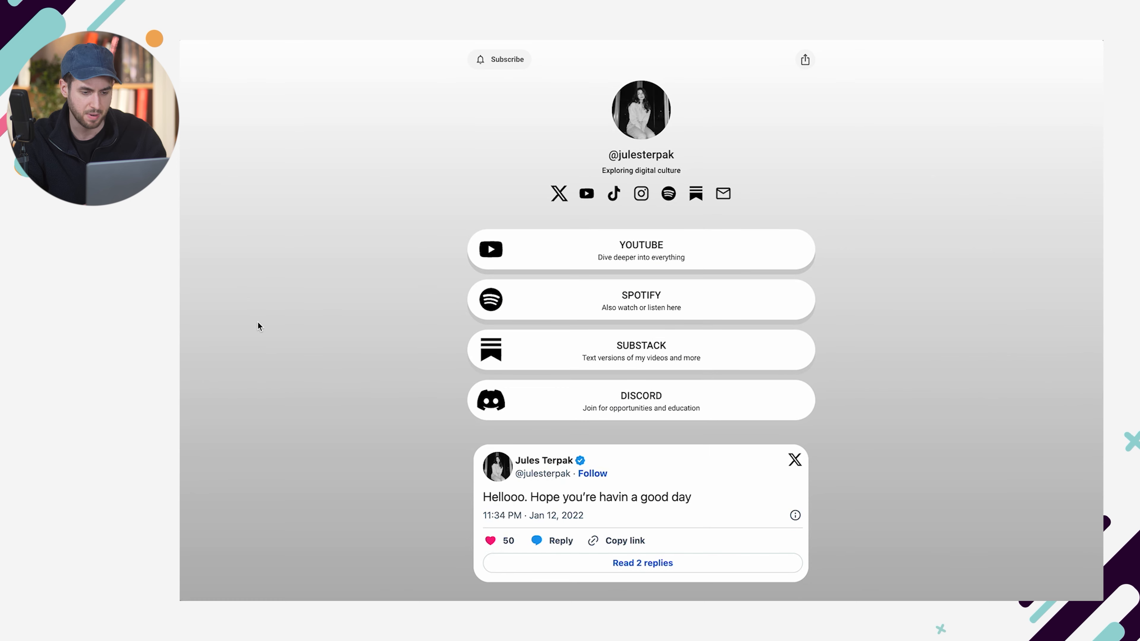
# Step: Create a new WordPress page, title it with the creator's full name, and save it as a draft
pyautogui.scroll(5, 409, 366)
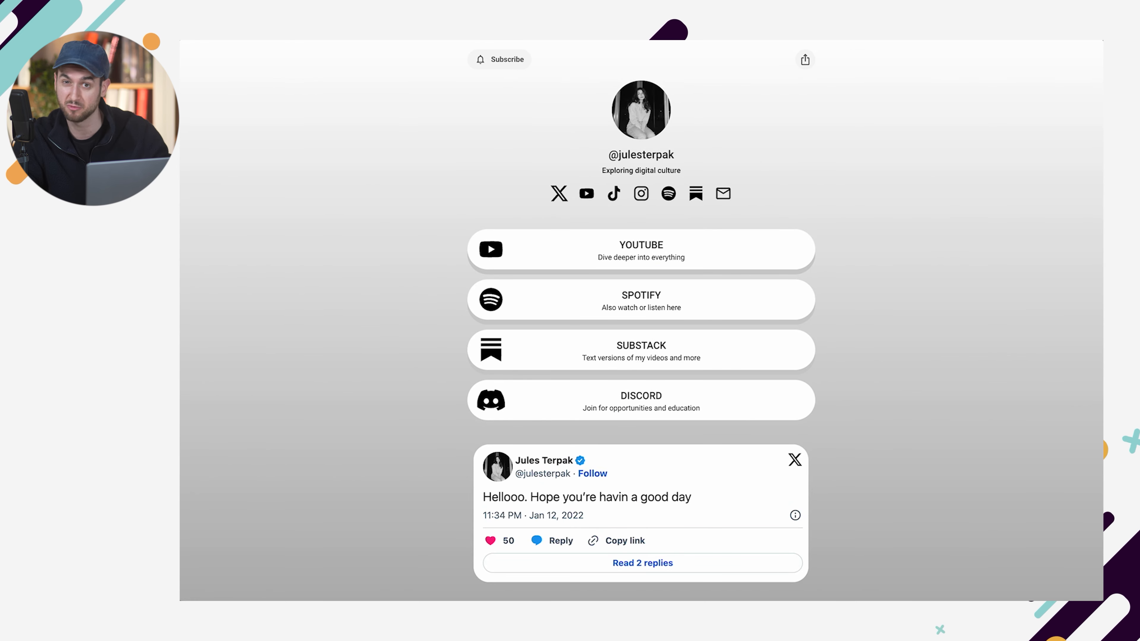
pyautogui.click(180, 342)
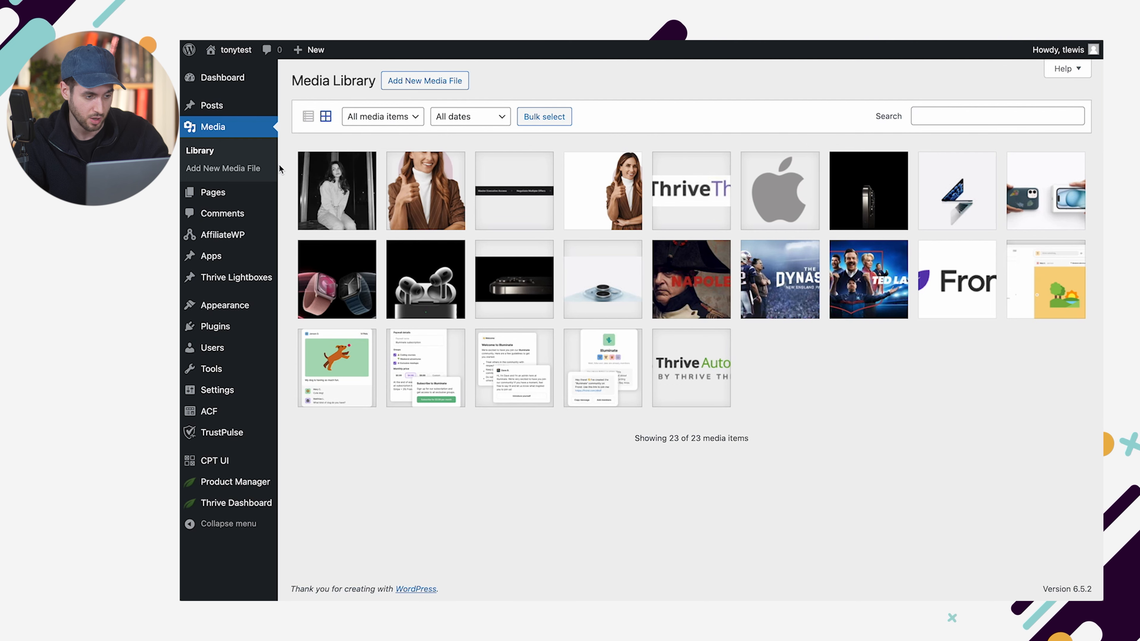
pyautogui.moveTo(215, 192)
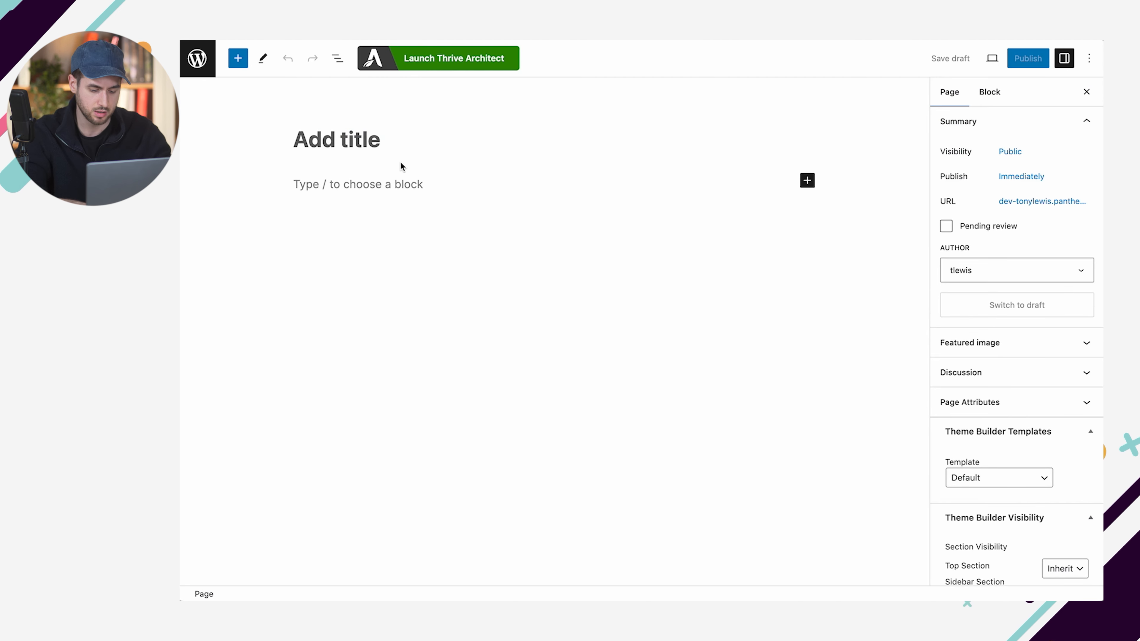
pyautogui.write('Jule')
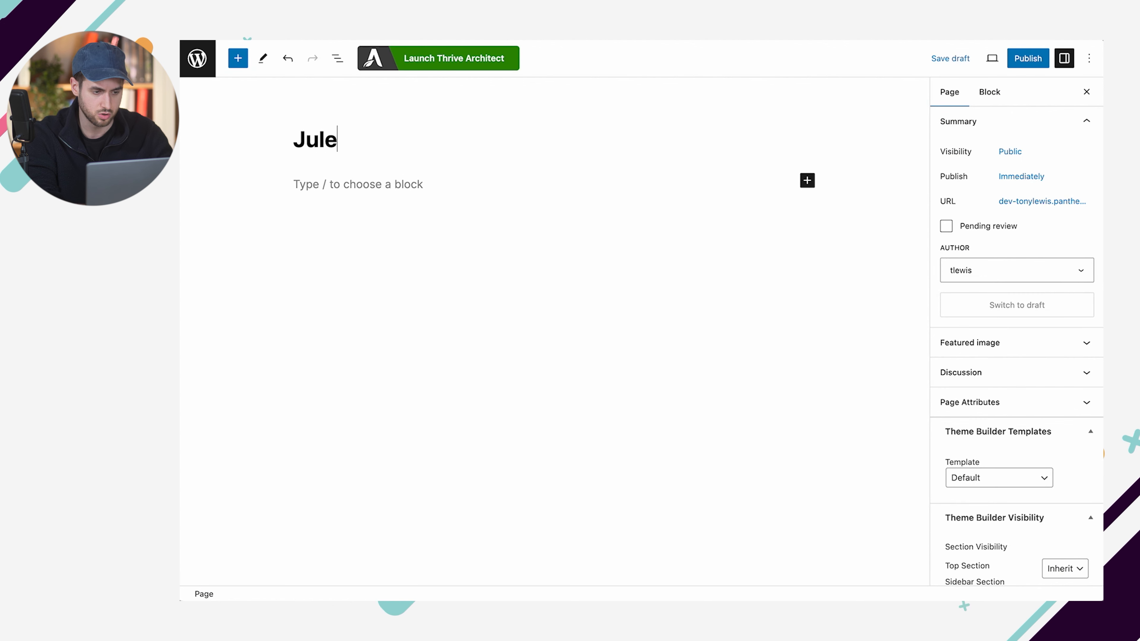
pyautogui.write('s Terpak')
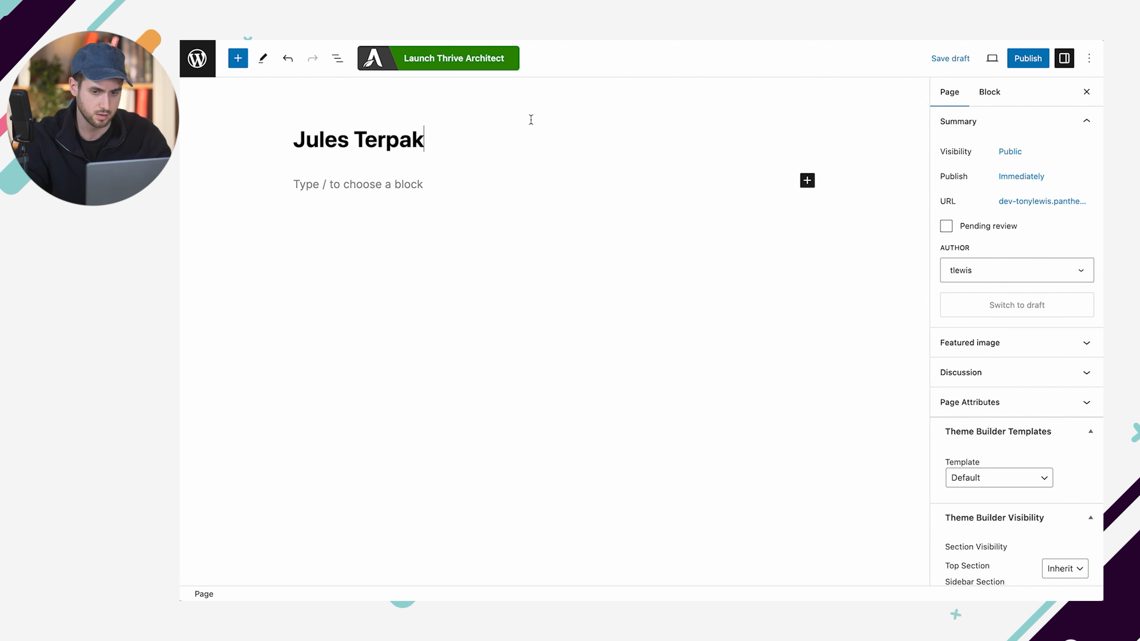
pyautogui.click(950, 58)
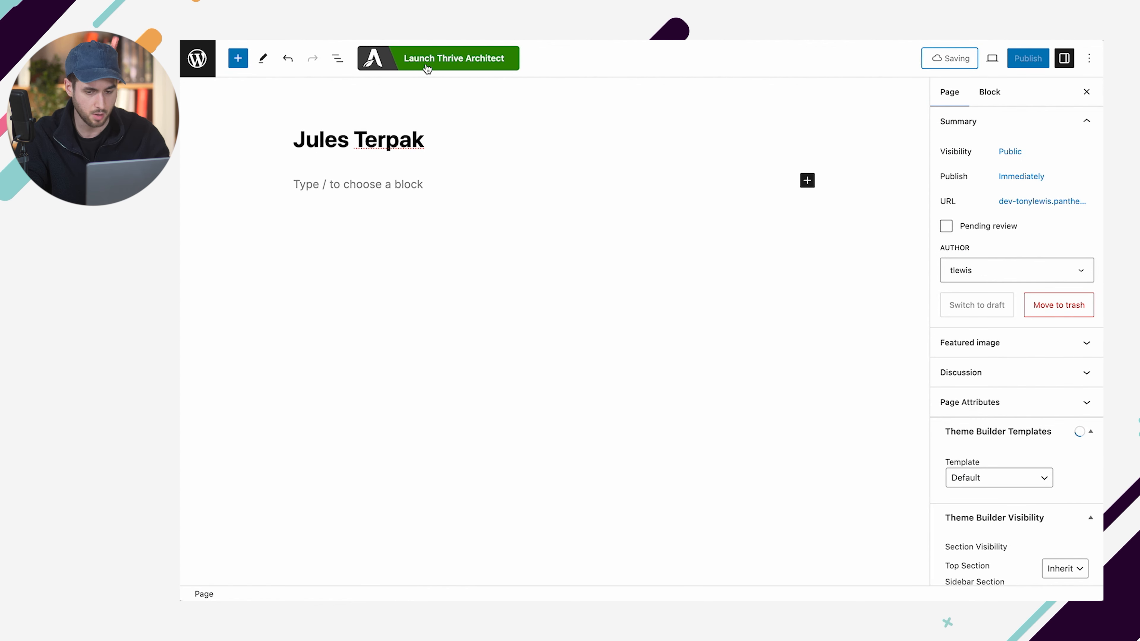
# Step: Launch Thrive Architect for the page and start from a completely blank page
pyautogui.click(457, 58)
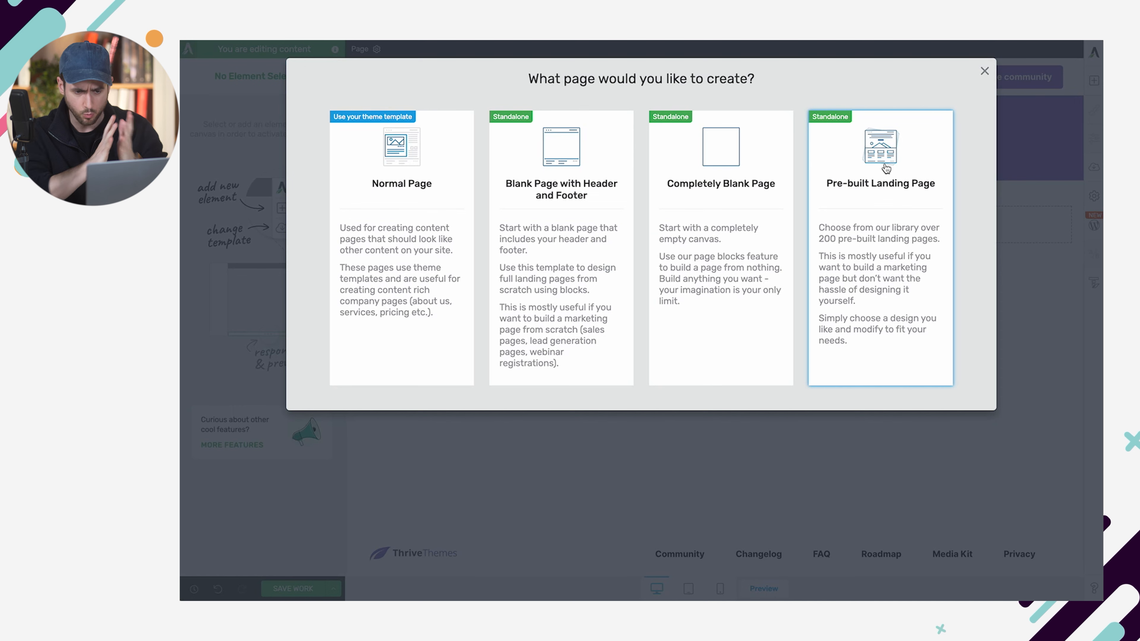
pyautogui.click(751, 189)
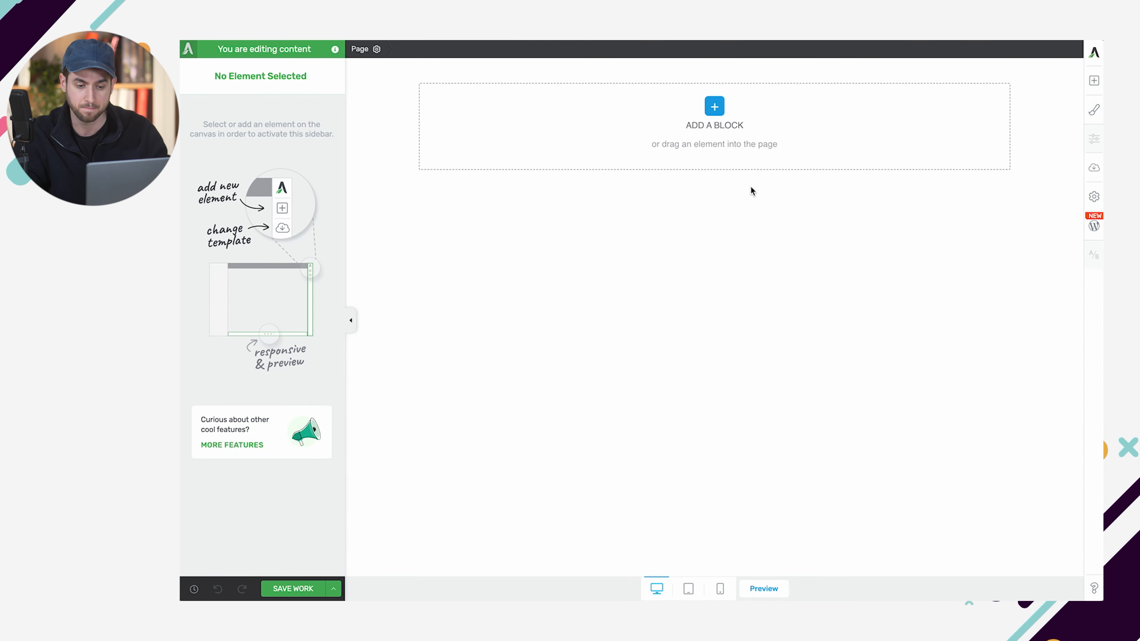
# Step: Add a background section to the blank page and match its height to the screen
pyautogui.click(1093, 83)
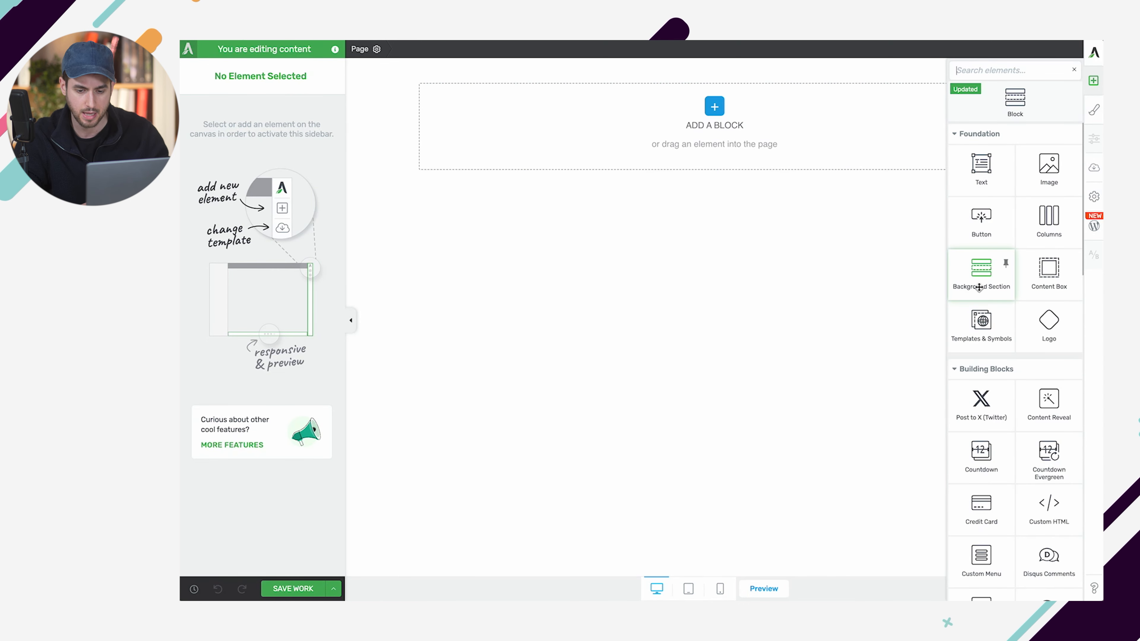
pyautogui.click(978, 287)
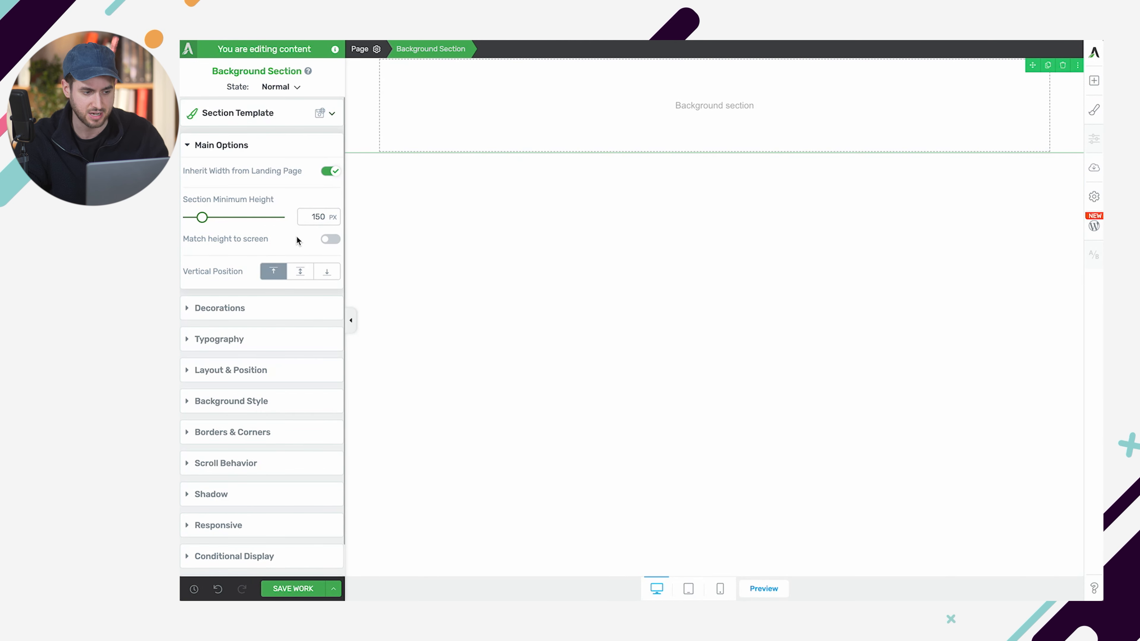
pyautogui.click(329, 240)
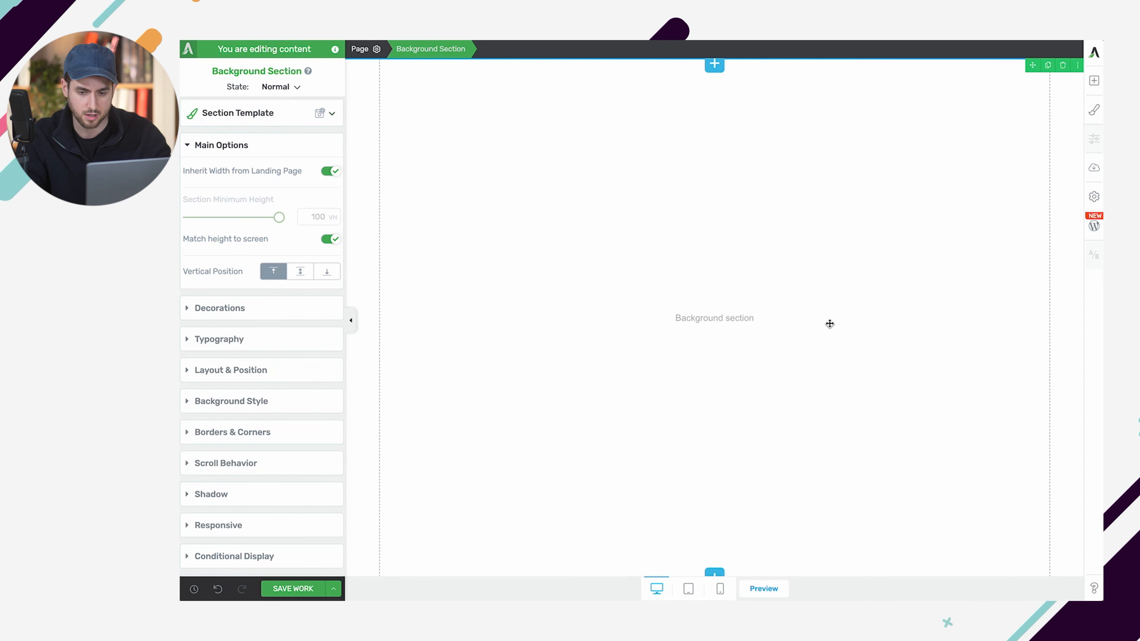
# Step: Set the background section's background colour to #222222
pyautogui.click(258, 401)
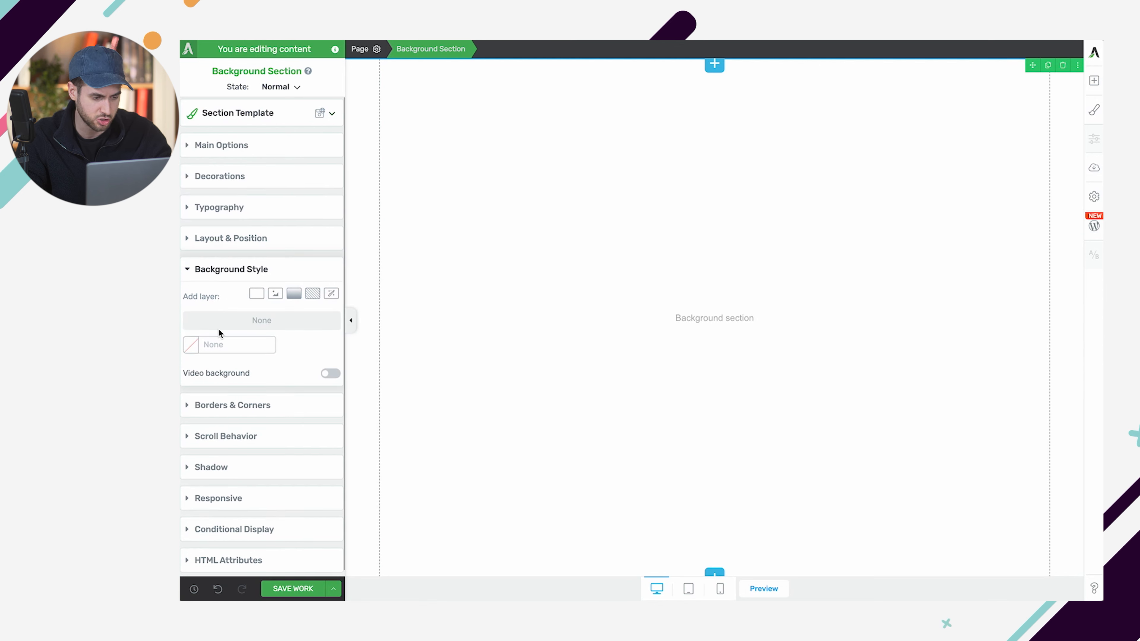
pyautogui.click(191, 345)
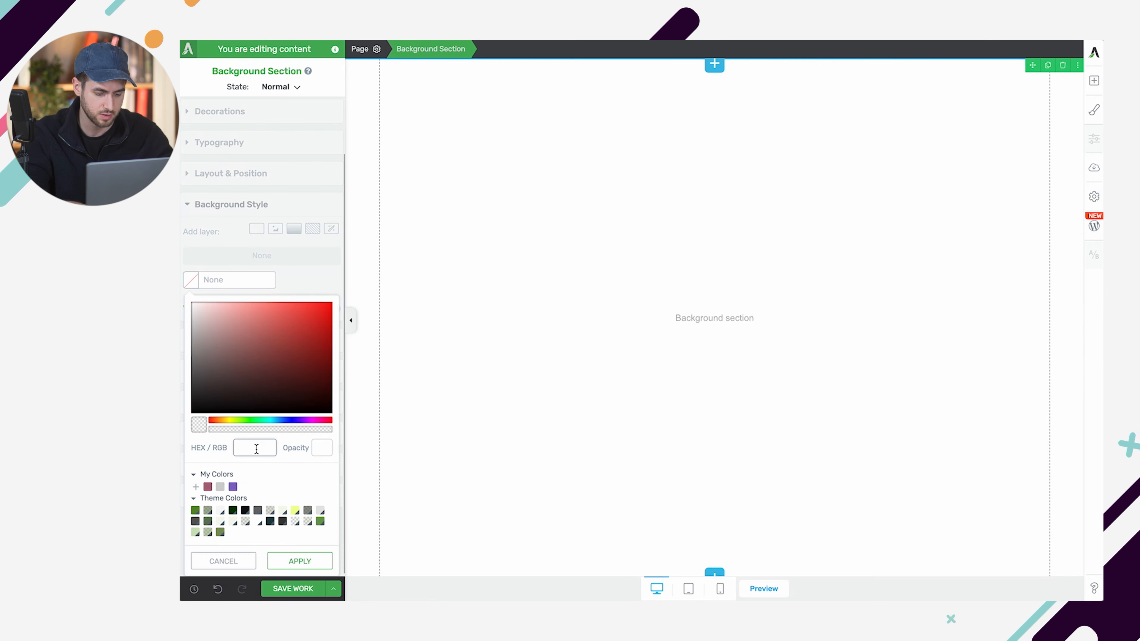
pyautogui.write('222222')
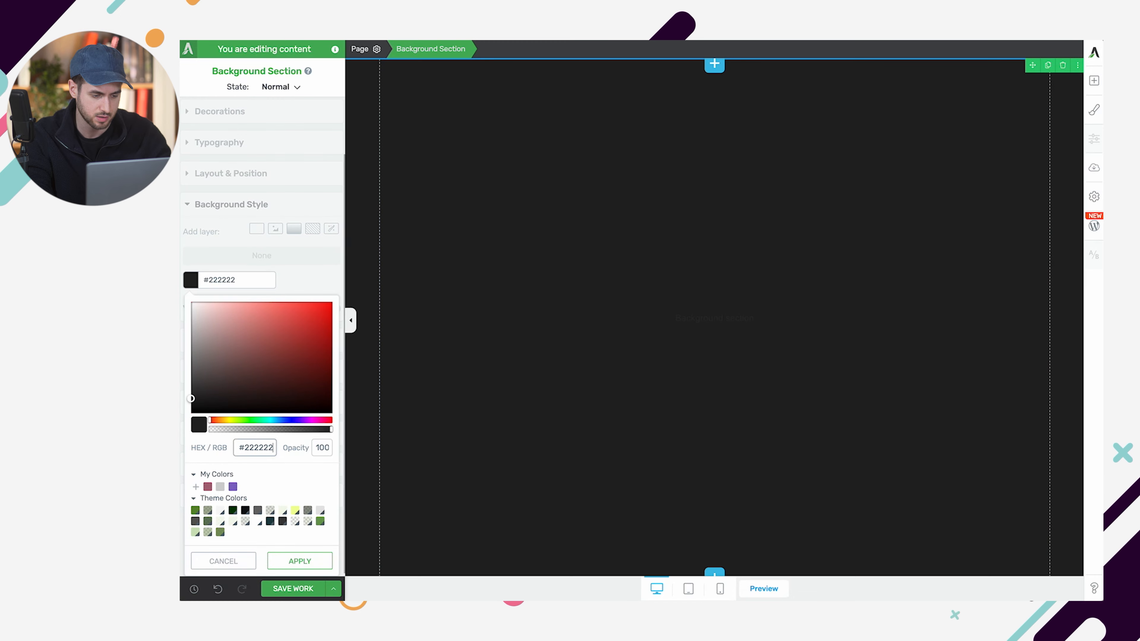
pyautogui.click(299, 561)
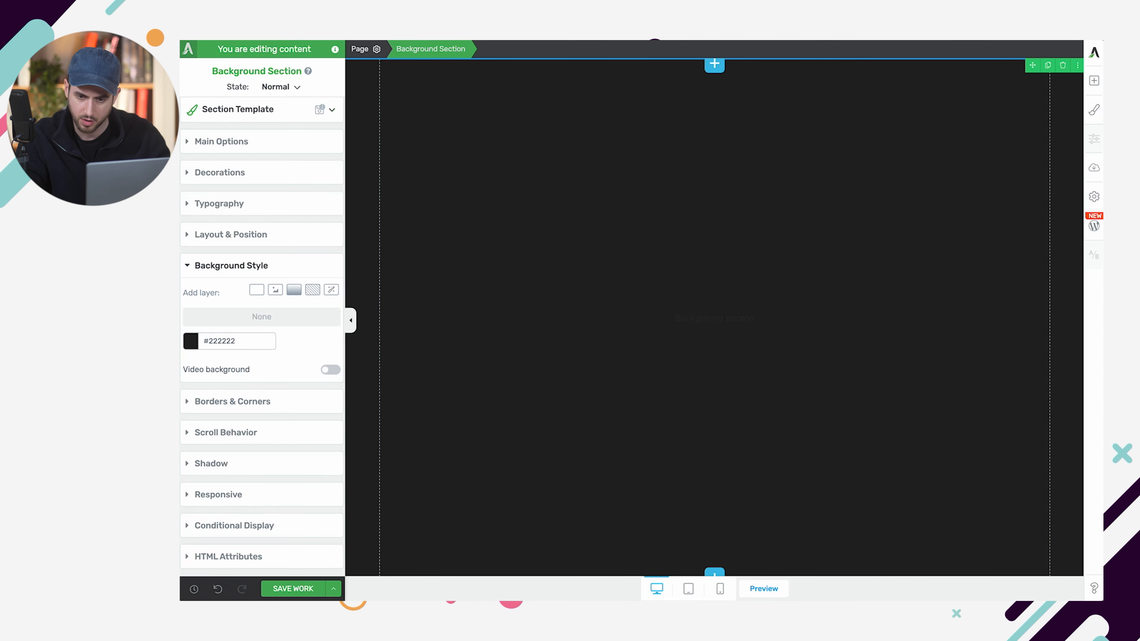
# Step: Place a content box inside the background section and set the section's vertical position to centre
pyautogui.click(1094, 81)
pyautogui.moveTo(1051, 283); pyautogui.dragTo(741, 313)
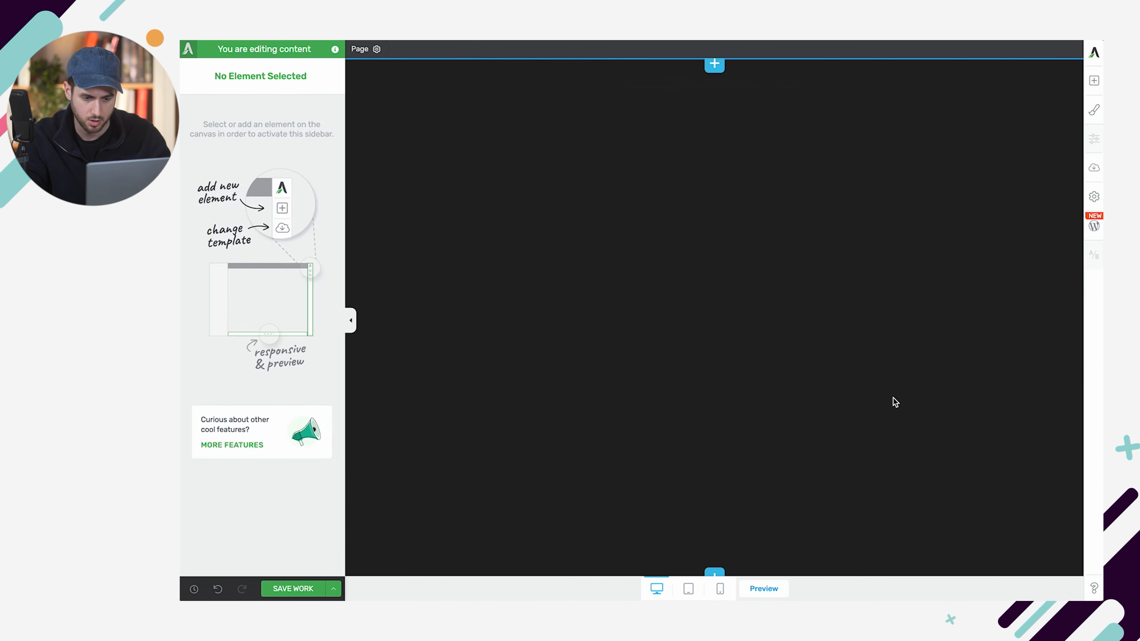
pyautogui.click(489, 260)
pyautogui.click(240, 146)
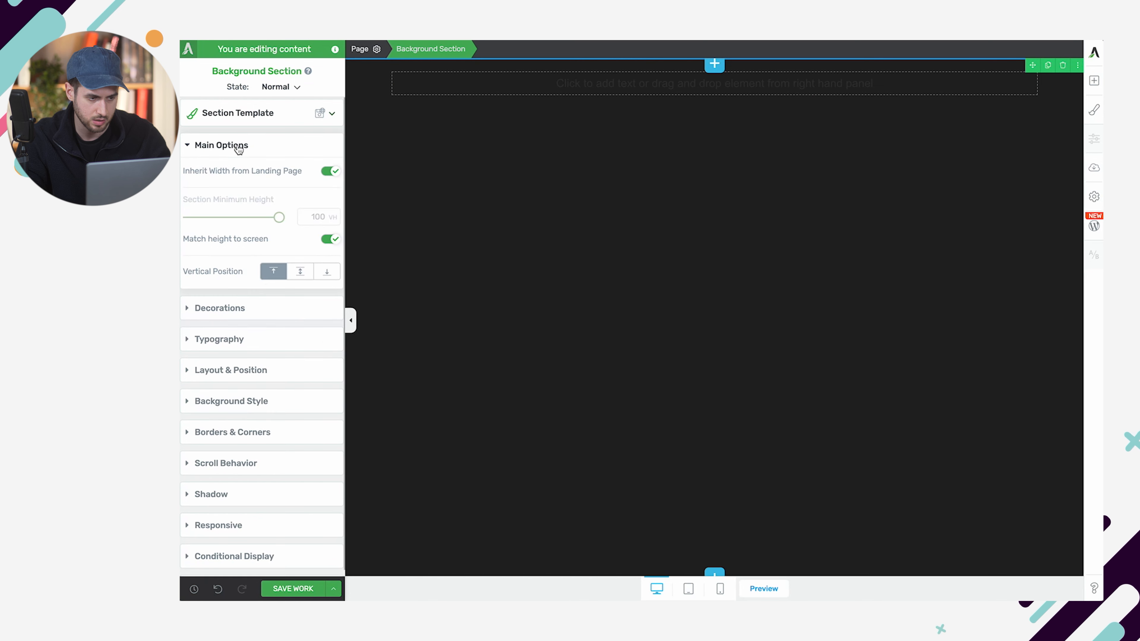
pyautogui.click(299, 273)
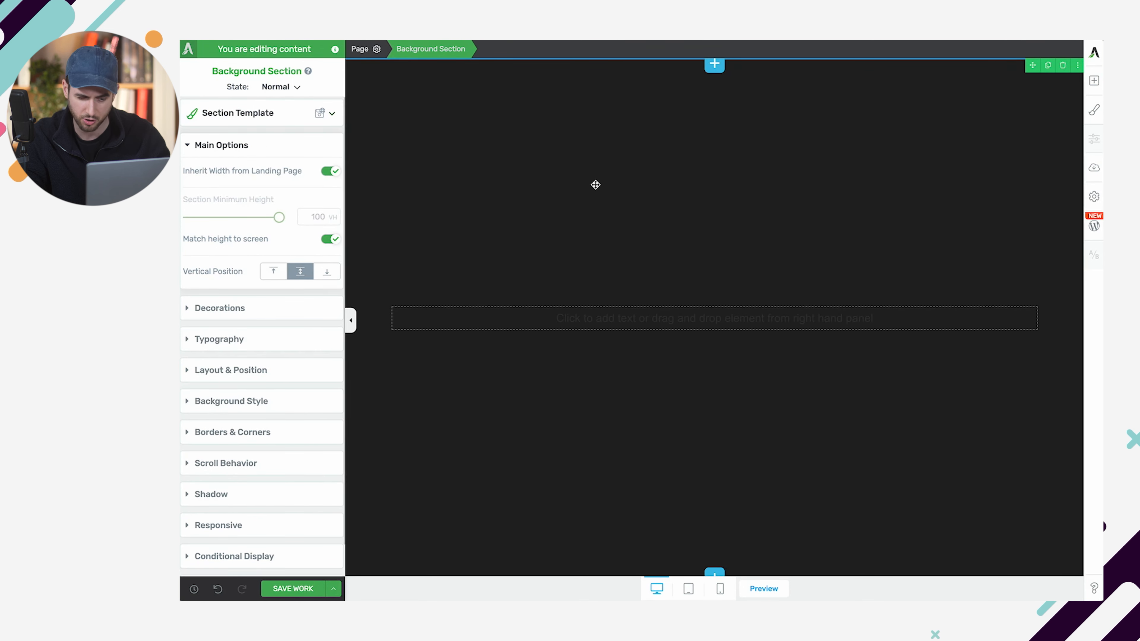
# Step: Set the content box's maximum width to 600 px and align it to the centre
pyautogui.click(749, 301)
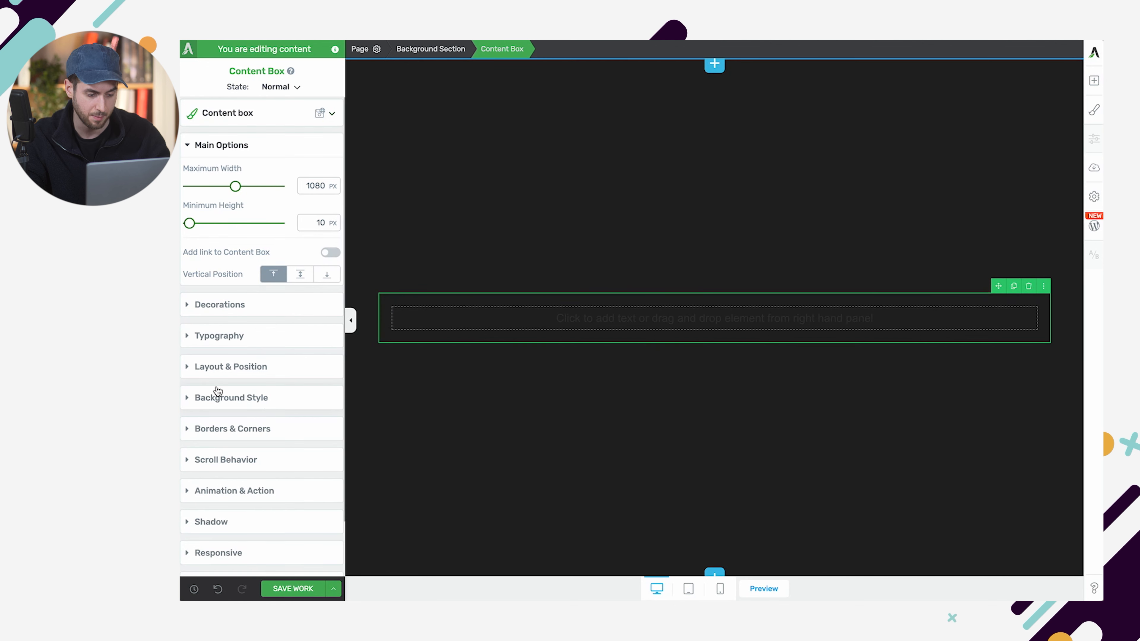
pyautogui.click(261, 367)
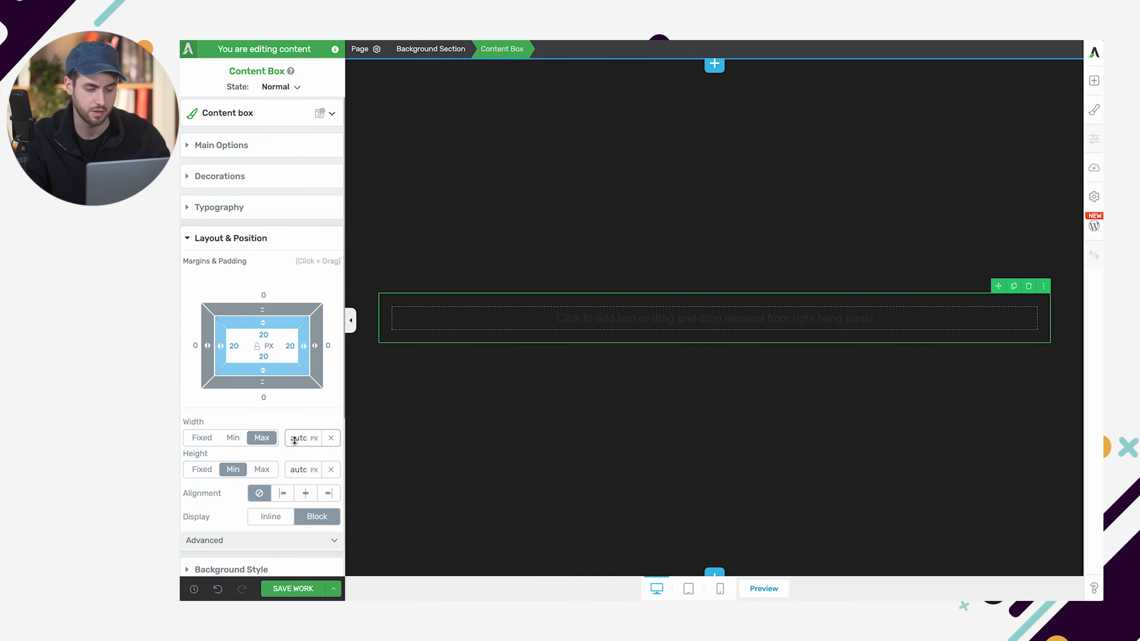
pyautogui.write('600')
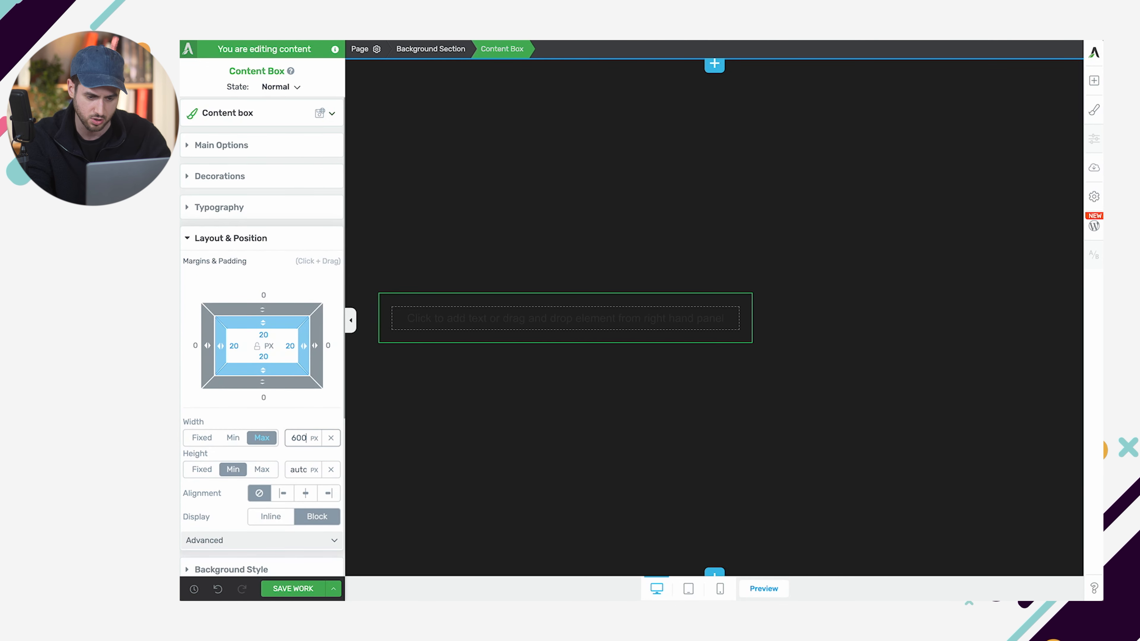
pyautogui.click(305, 493)
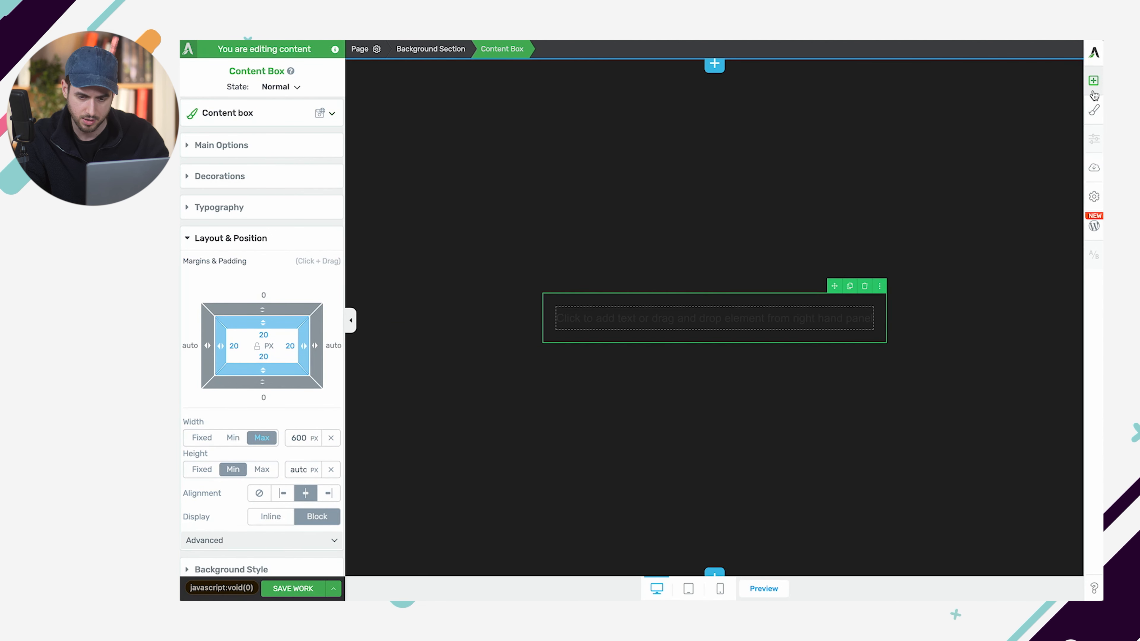
# Step: Check the reference page's Subscribe pop-up and insert a two-column layout with equal 1/2 columns into the content box
pyautogui.click(1094, 81)
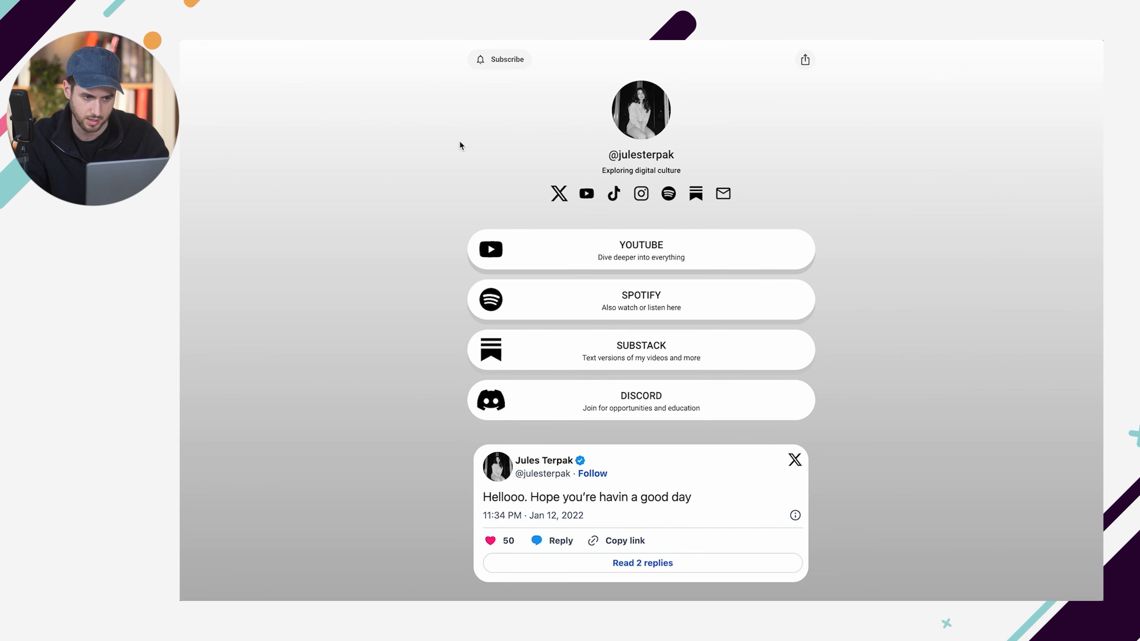
pyautogui.click(499, 60)
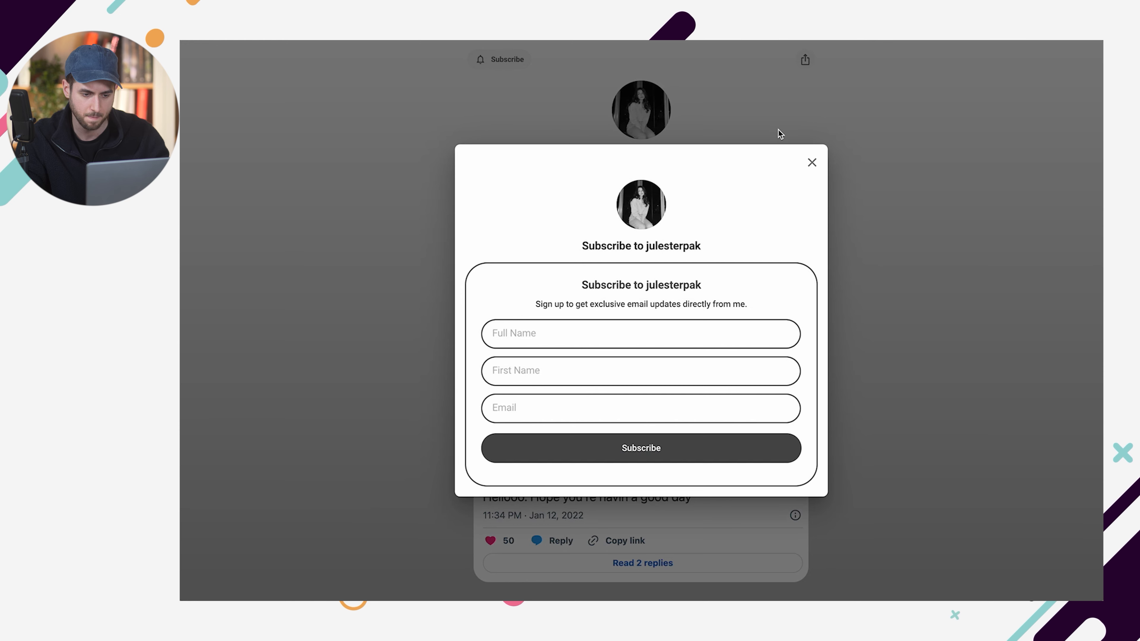
pyautogui.click(812, 163)
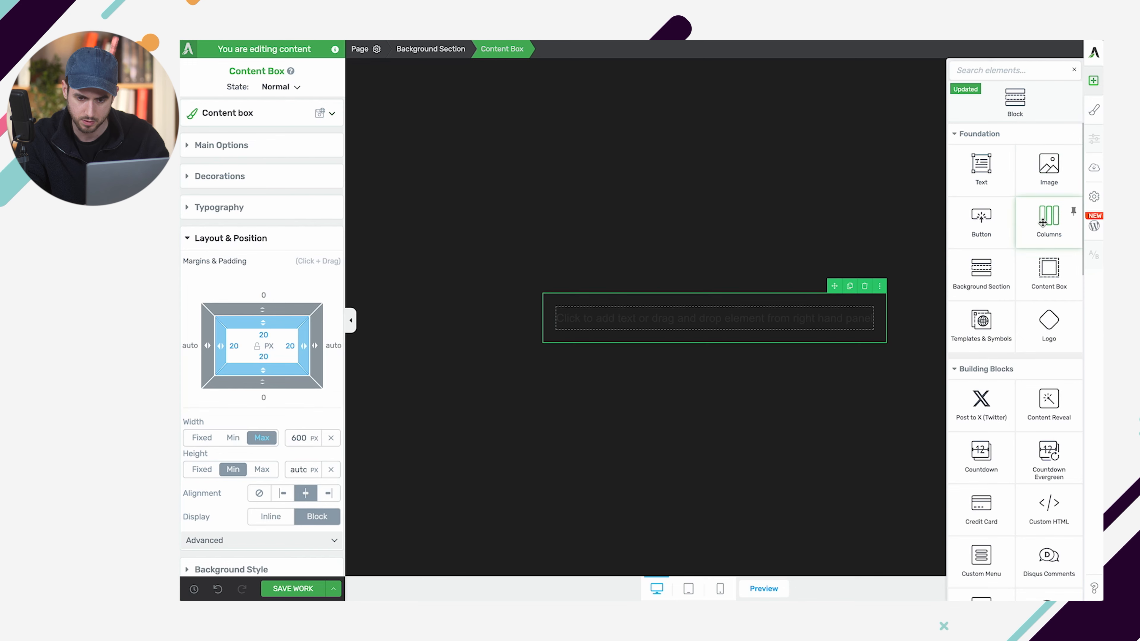
pyautogui.moveTo(1042, 222); pyautogui.dragTo(726, 321)
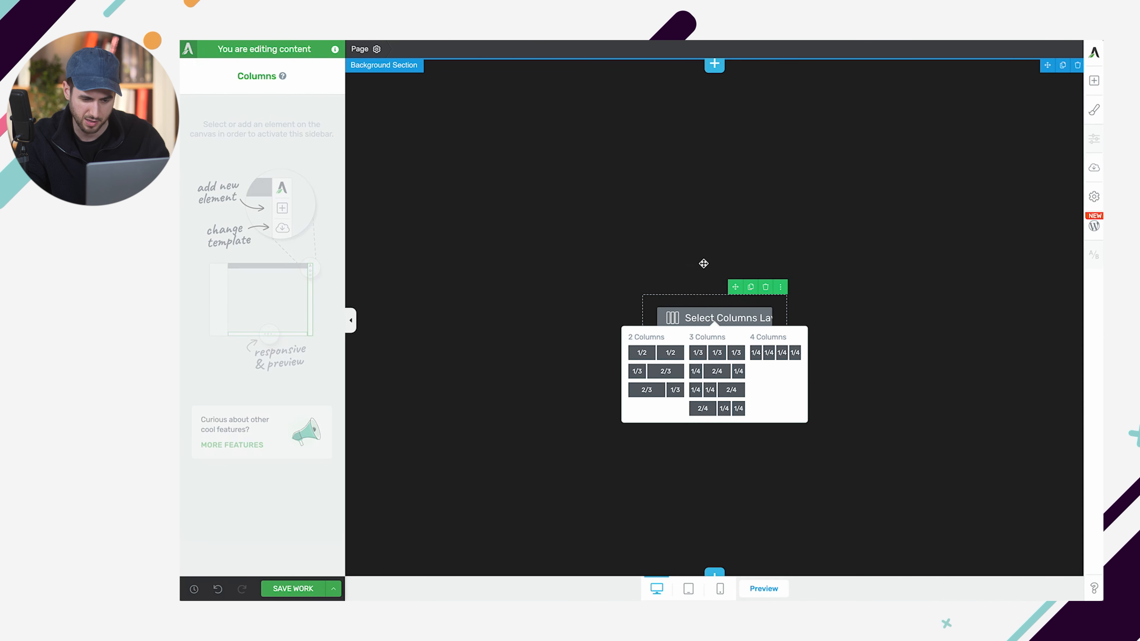
pyautogui.click(664, 355)
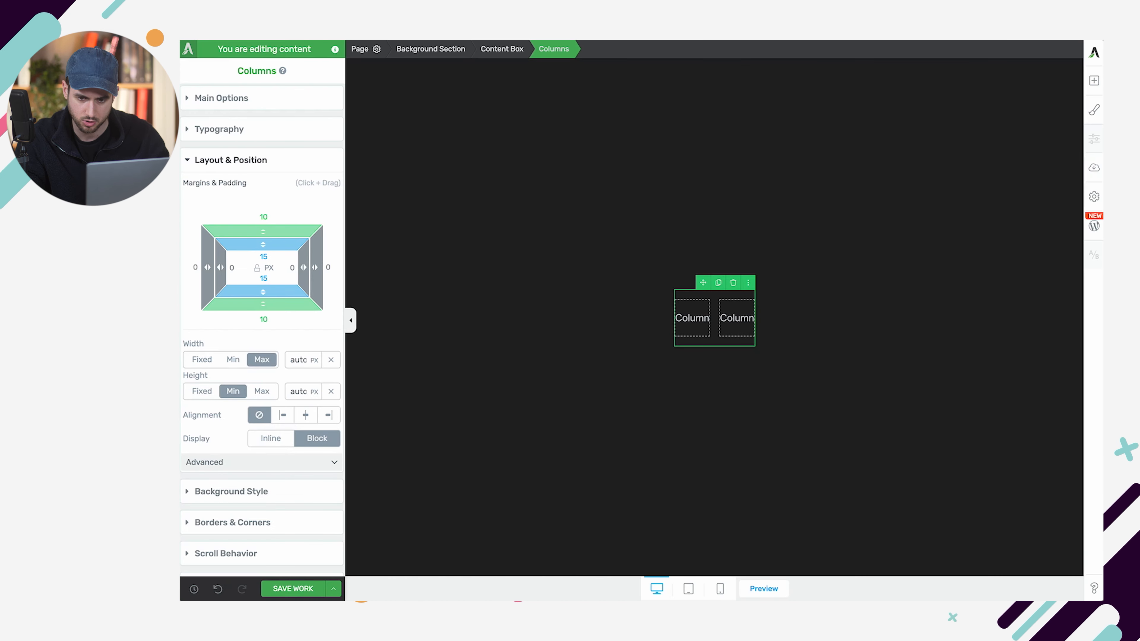
# Step: Add an image element below the columns and insert the black-and-white 150 by 150 profile portrait from the media library
pyautogui.click(1094, 80)
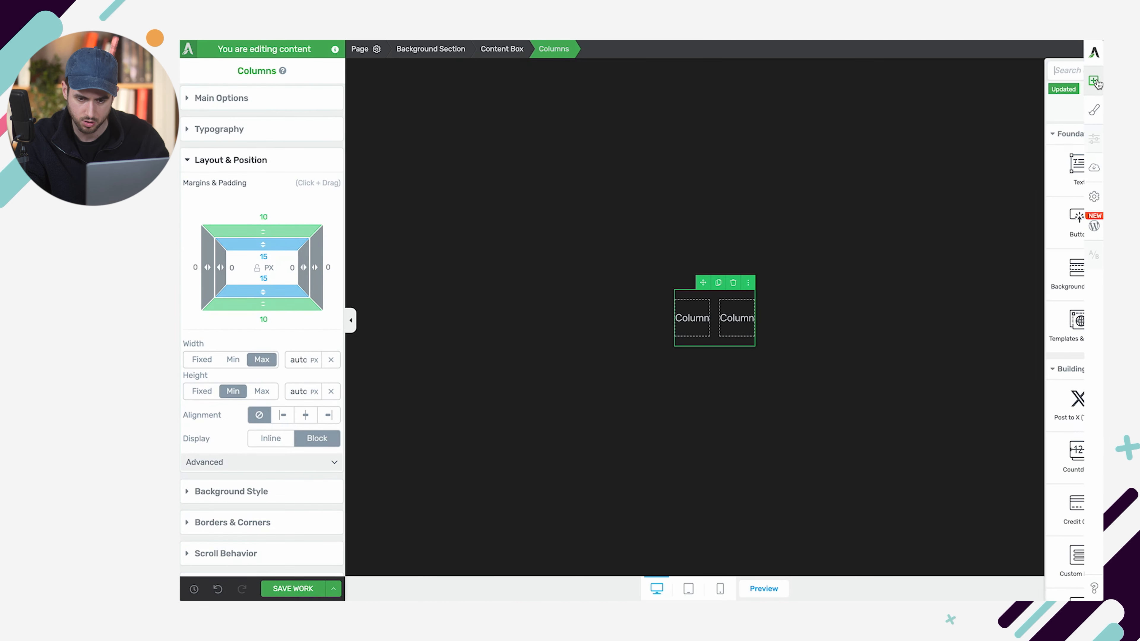
pyautogui.moveTo(1046, 168); pyautogui.dragTo(716, 333)
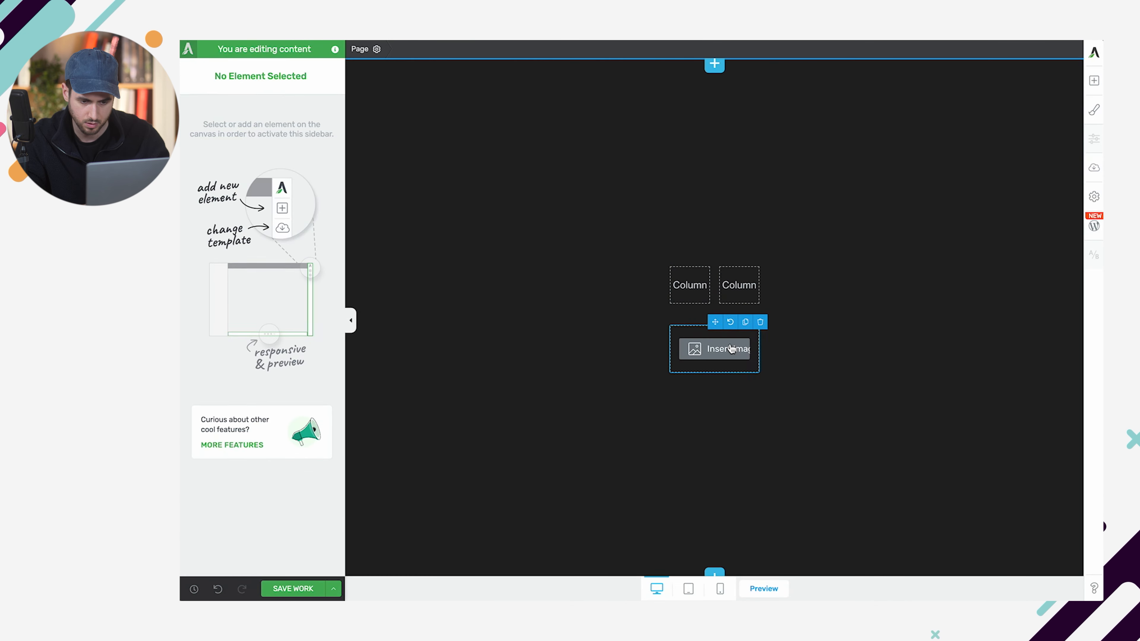
pyautogui.click(384, 222)
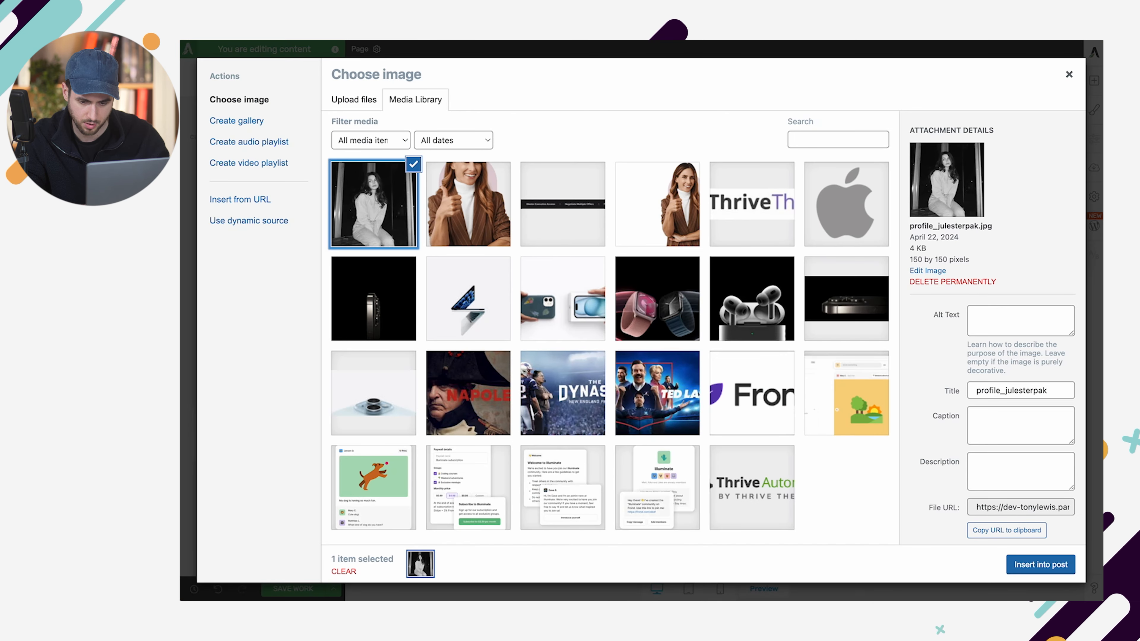
pyautogui.click(1040, 565)
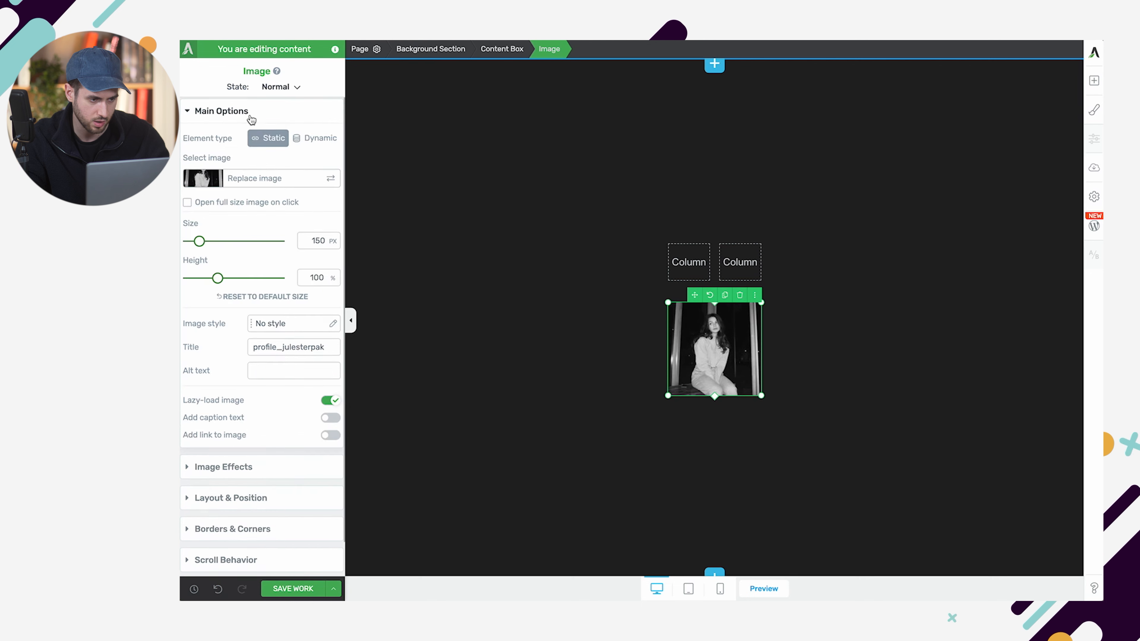
# Step: Apply the Circle image style to the profile portrait
pyautogui.click(248, 470)
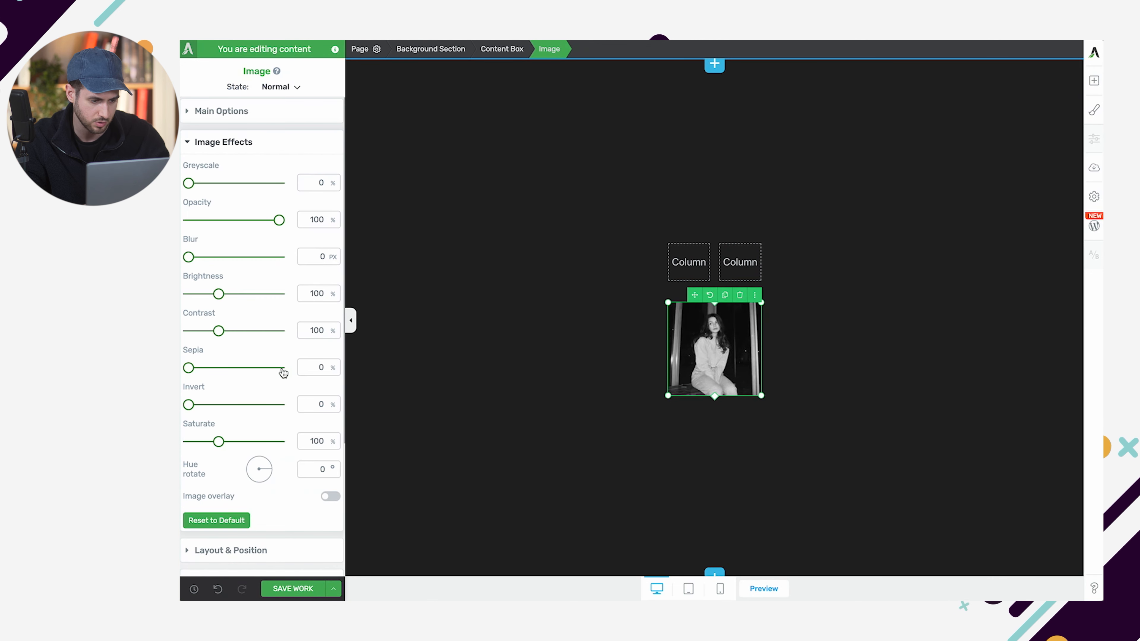
pyautogui.click(271, 112)
pyautogui.click(284, 344)
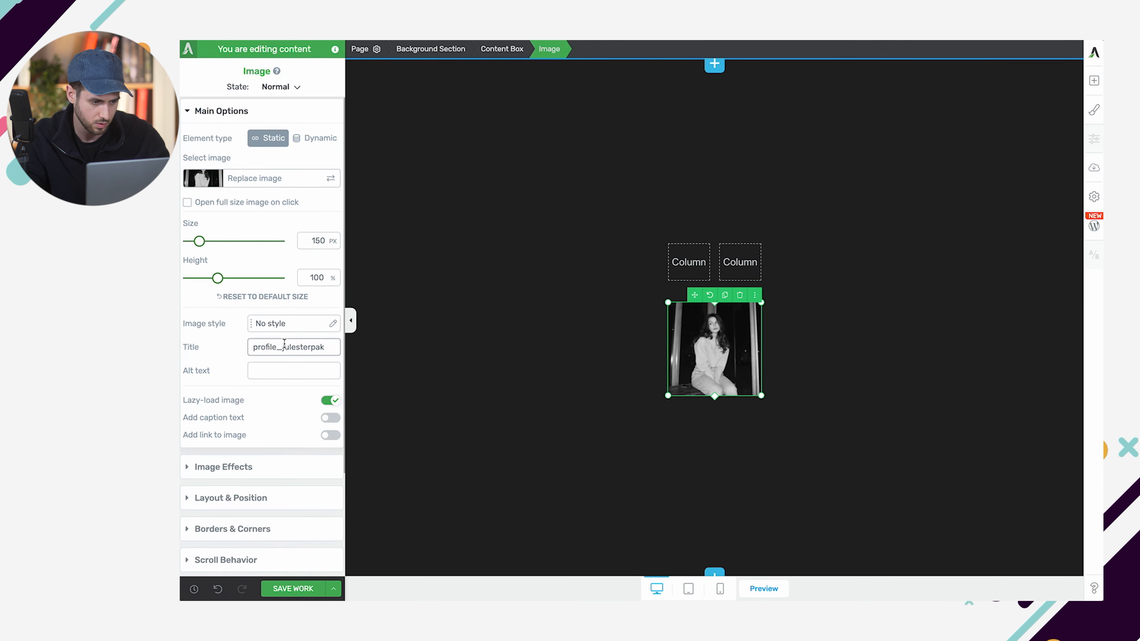
pyautogui.click(293, 325)
pyautogui.scroll(-4, 296, 426)
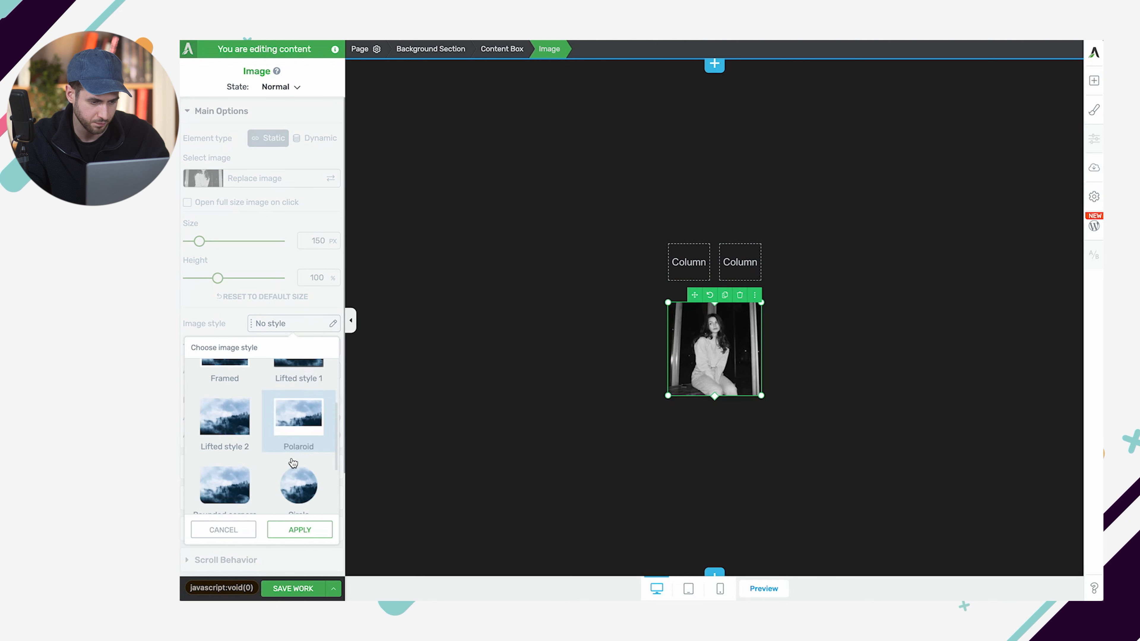
pyautogui.click(298, 398)
pyautogui.click(299, 530)
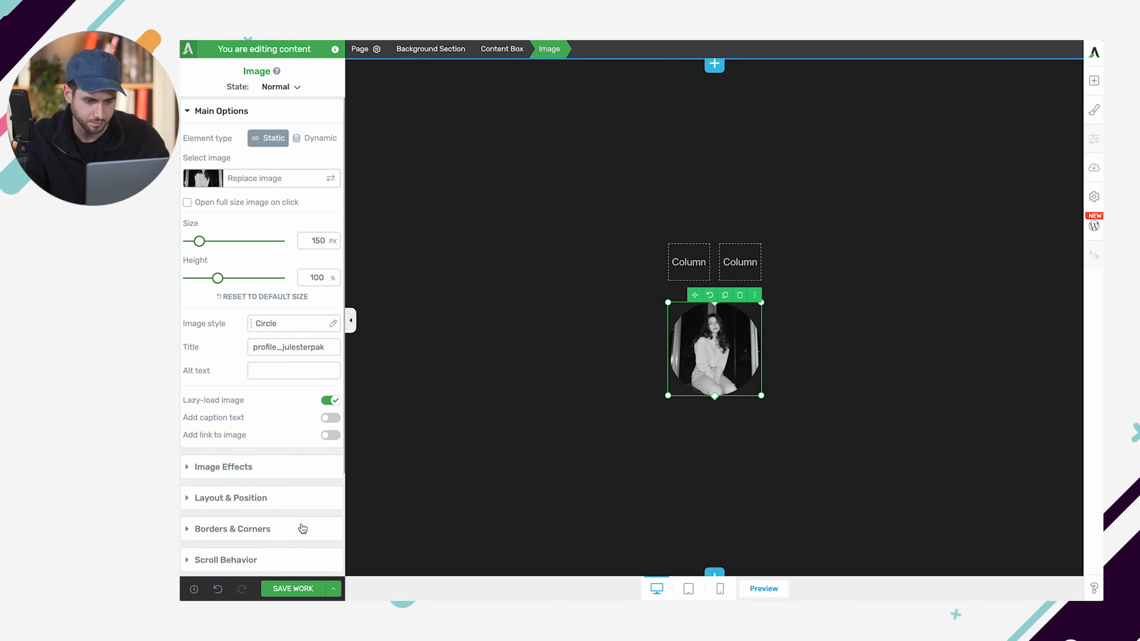
# Step: Give the profile portrait a solid white border 3 px thick on all sides
pyautogui.scroll(-3, 260, 480)
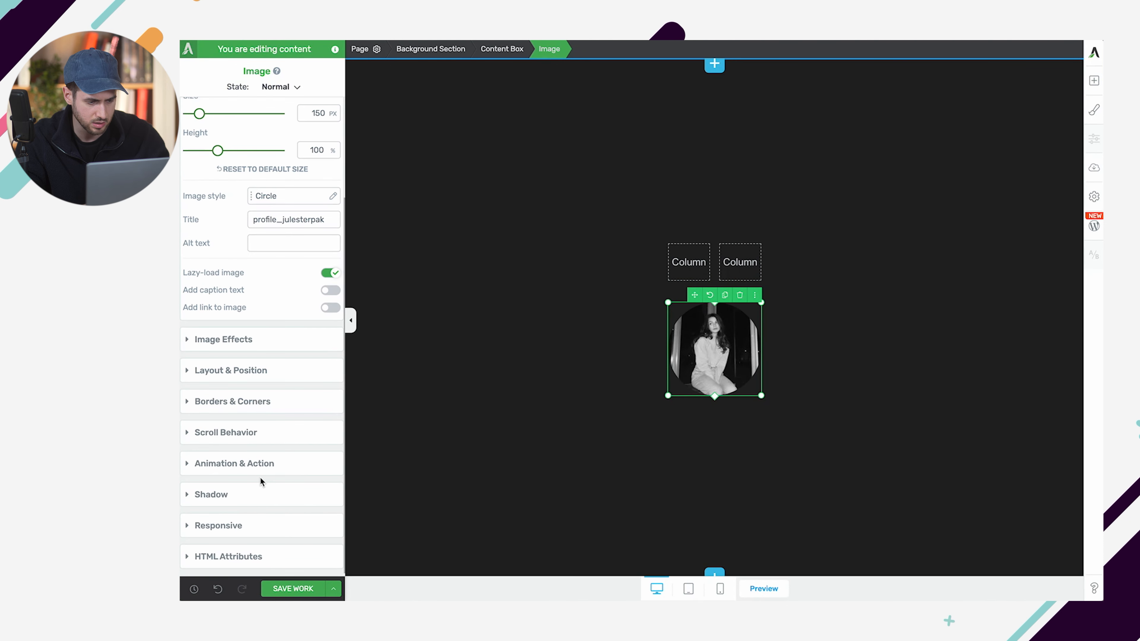
pyautogui.click(254, 402)
pyautogui.click(249, 261)
pyautogui.click(219, 326)
pyautogui.click(298, 538)
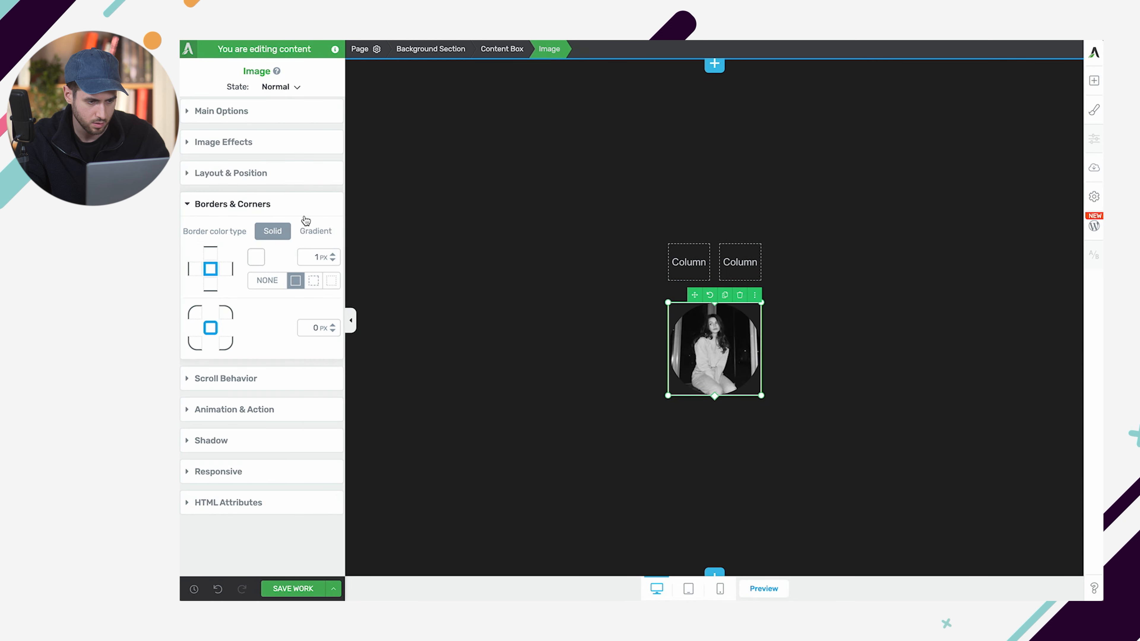
pyautogui.write('3')
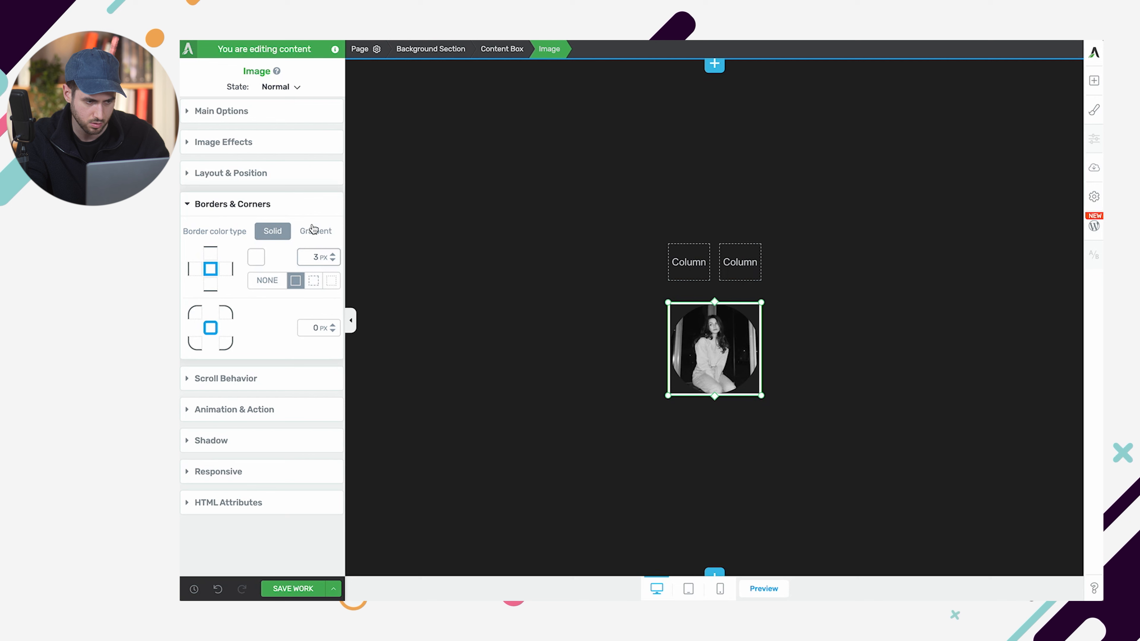
# Step: Round all corners of the profile portrait's border with a 100 px radius
pyautogui.click(303, 176)
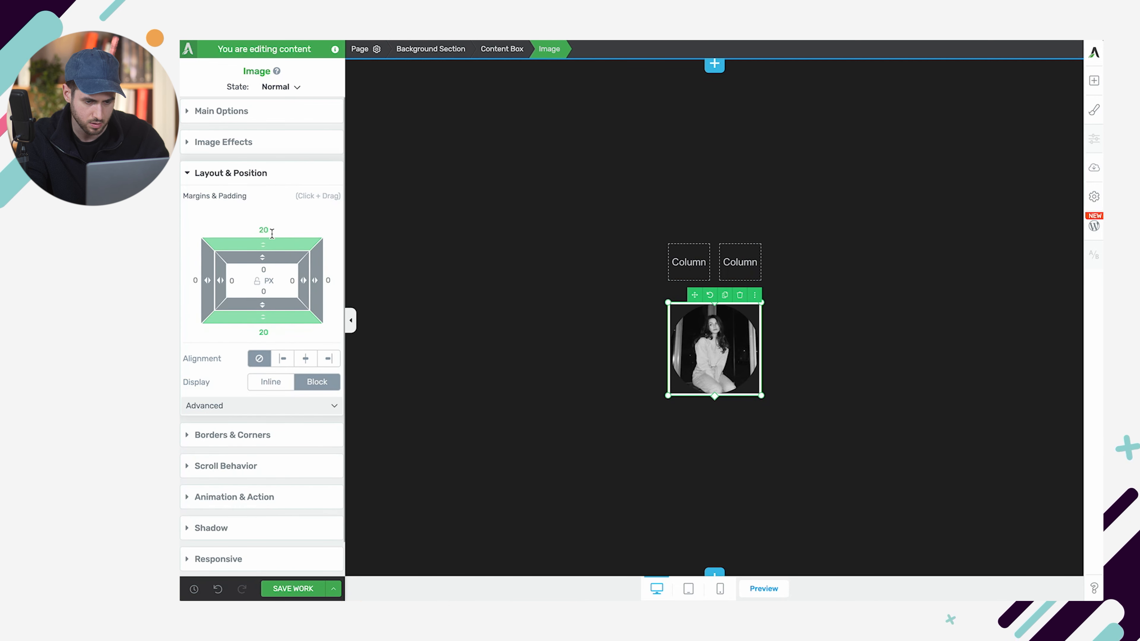
pyautogui.click(288, 435)
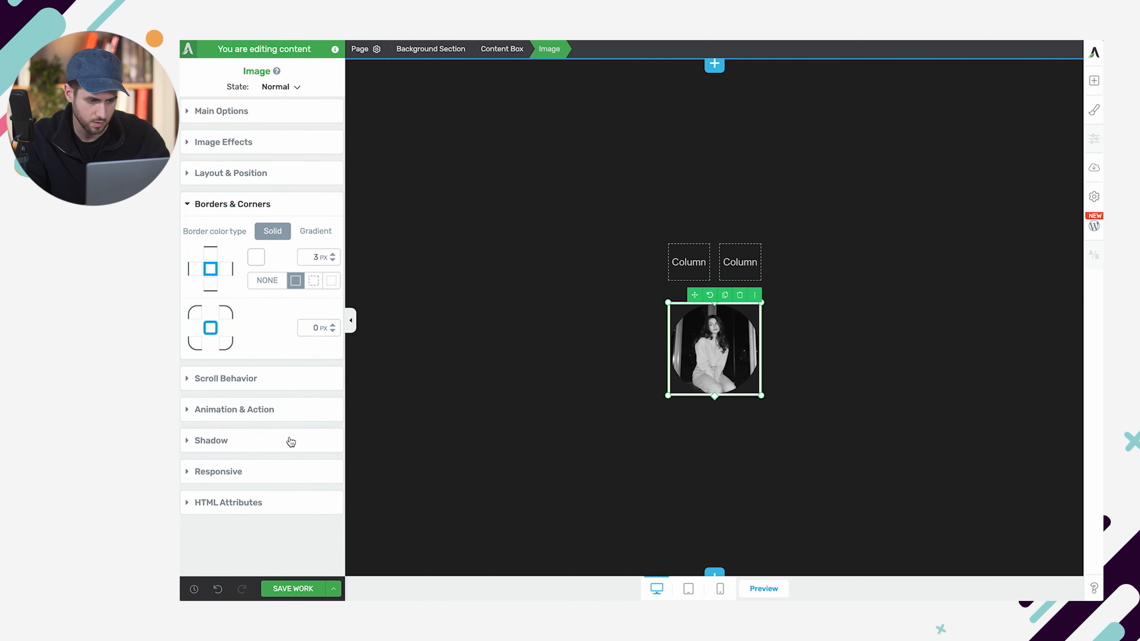
pyautogui.write('100')
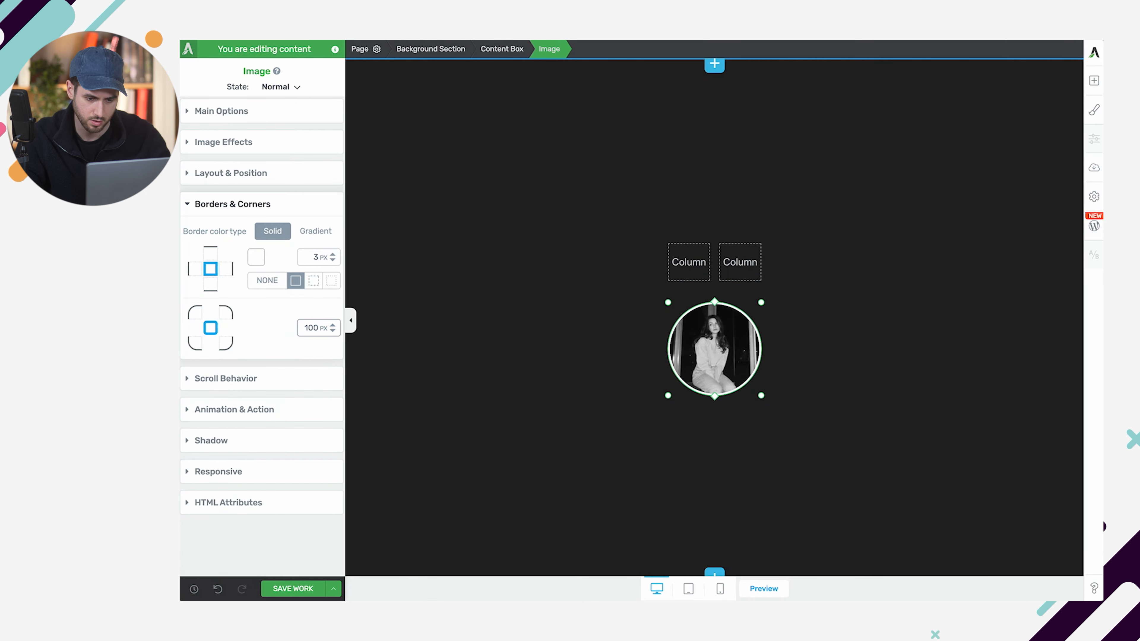
pyautogui.click(511, 384)
pyautogui.click(739, 364)
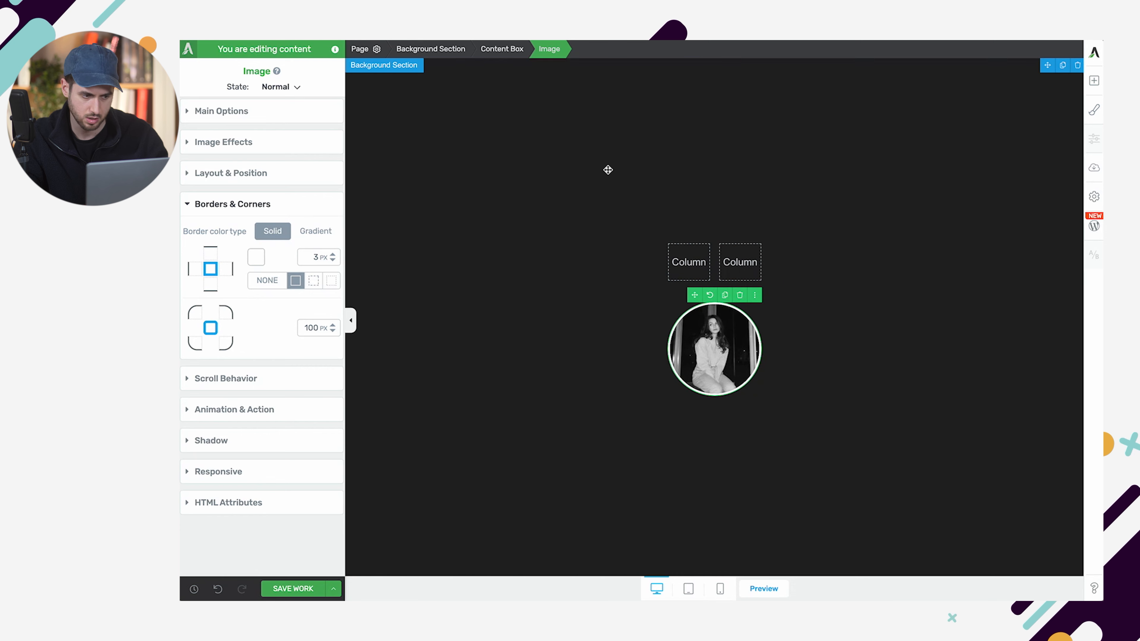
# Step: Find the Social Follow element and place it directly below the profile portrait
pyautogui.click(1093, 80)
pyautogui.write('soci')
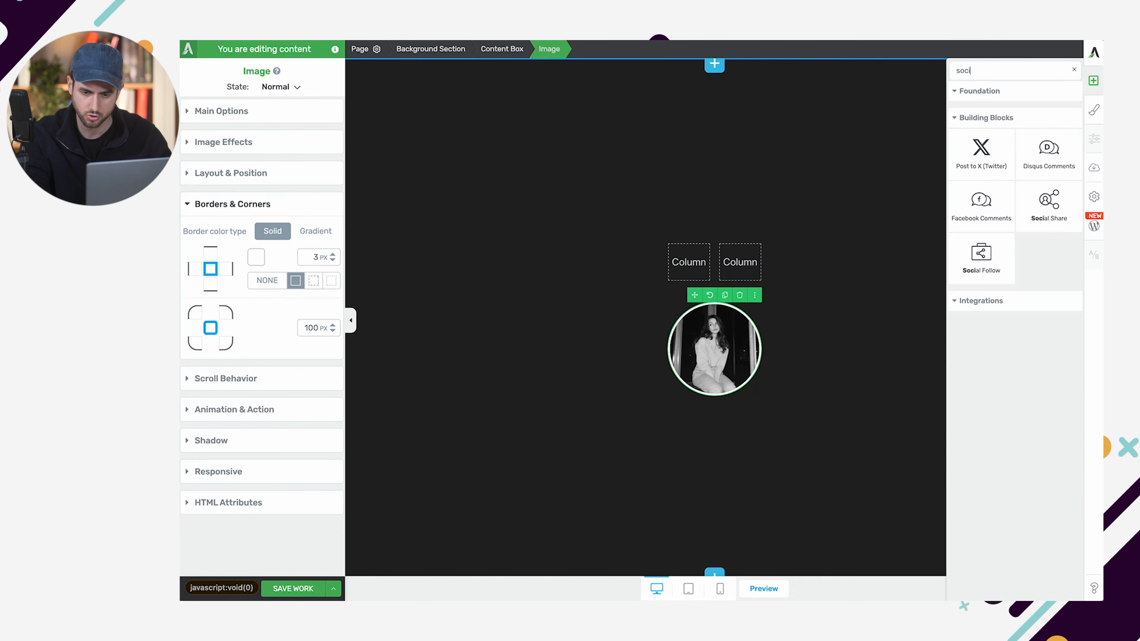
pyautogui.moveTo(982, 255); pyautogui.dragTo(753, 402)
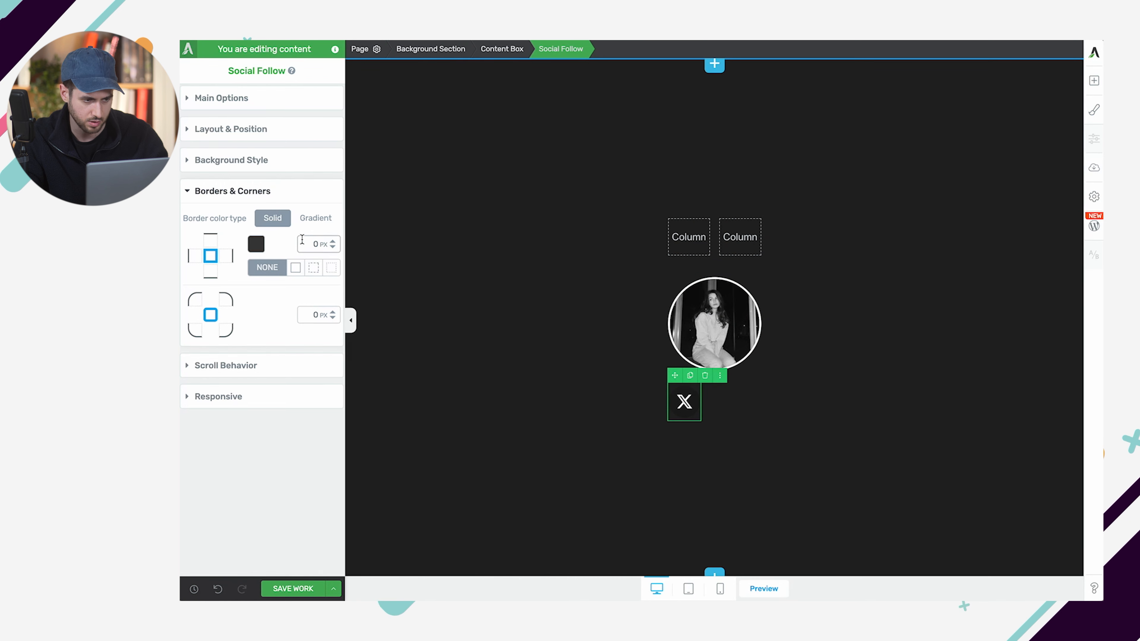
# Step: Enable the Facebook page, YouTube, LinkedIn, Instagram and TikTok networks in the Social Follow element alongside X
pyautogui.click(224, 99)
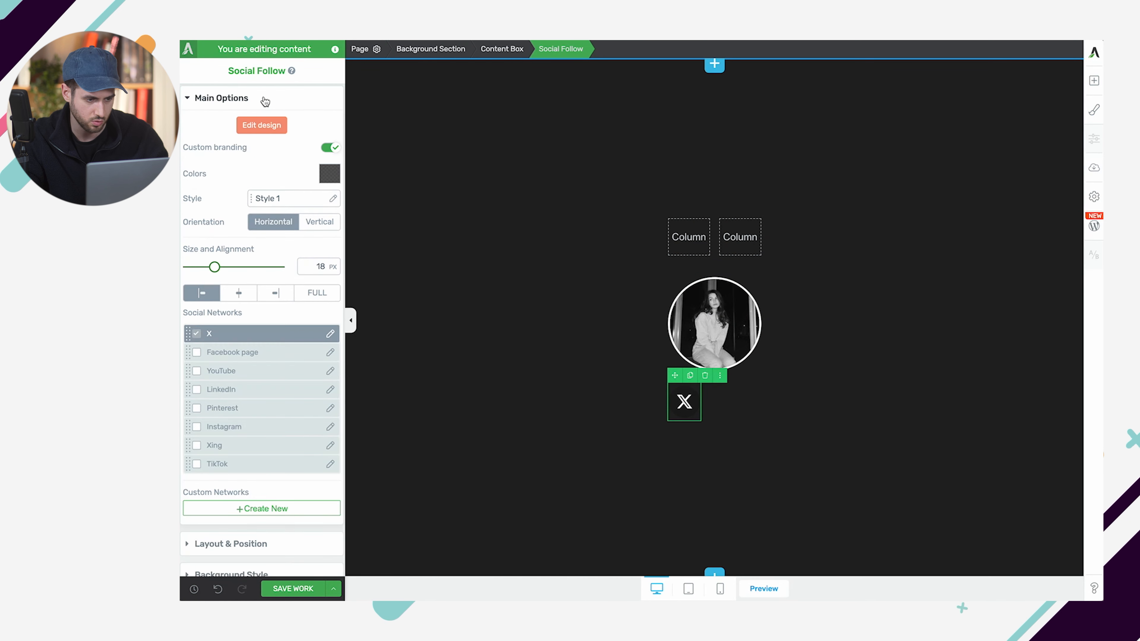
pyautogui.click(198, 353)
pyautogui.click(199, 373)
pyautogui.click(197, 390)
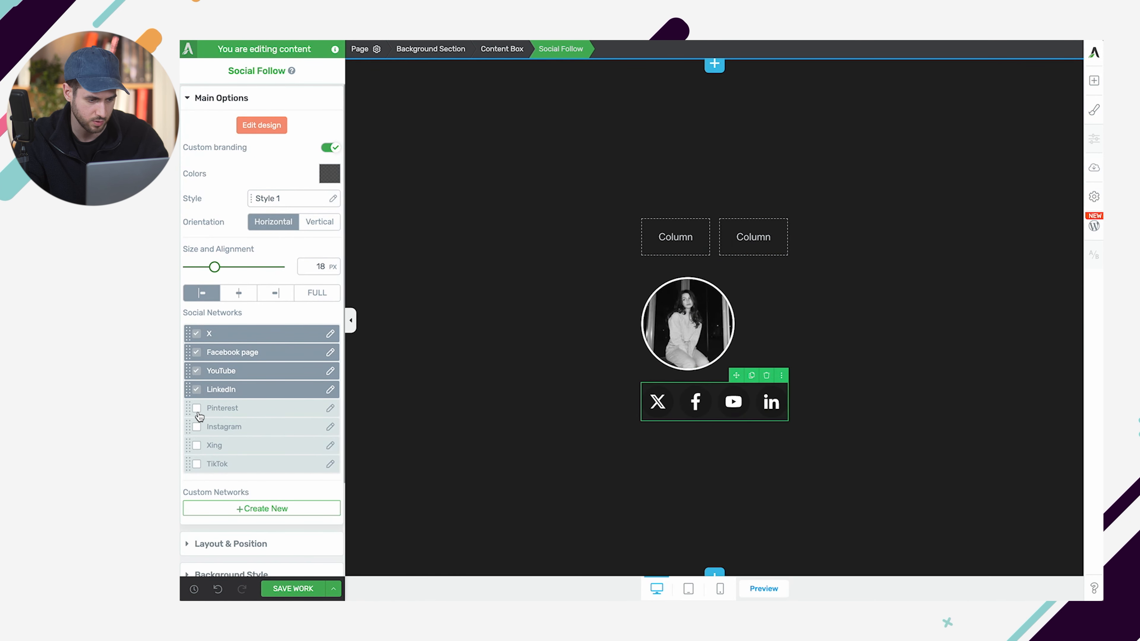
pyautogui.click(198, 427)
pyautogui.click(198, 464)
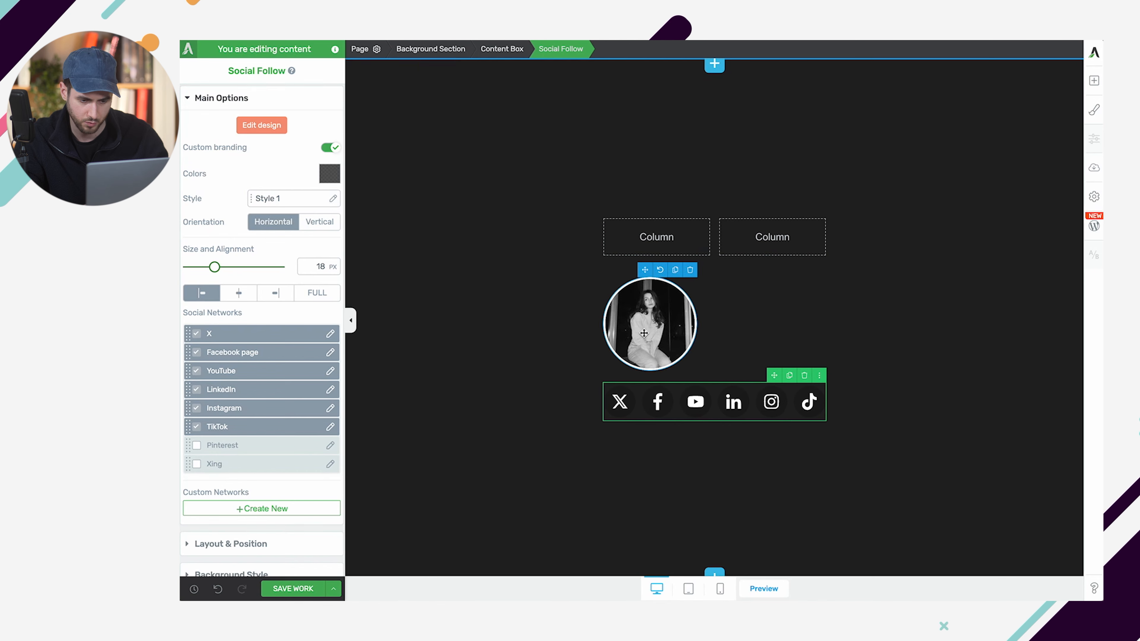
# Step: Centre-align the profile portrait and add a button element to the first of the two columns
pyautogui.click(649, 323)
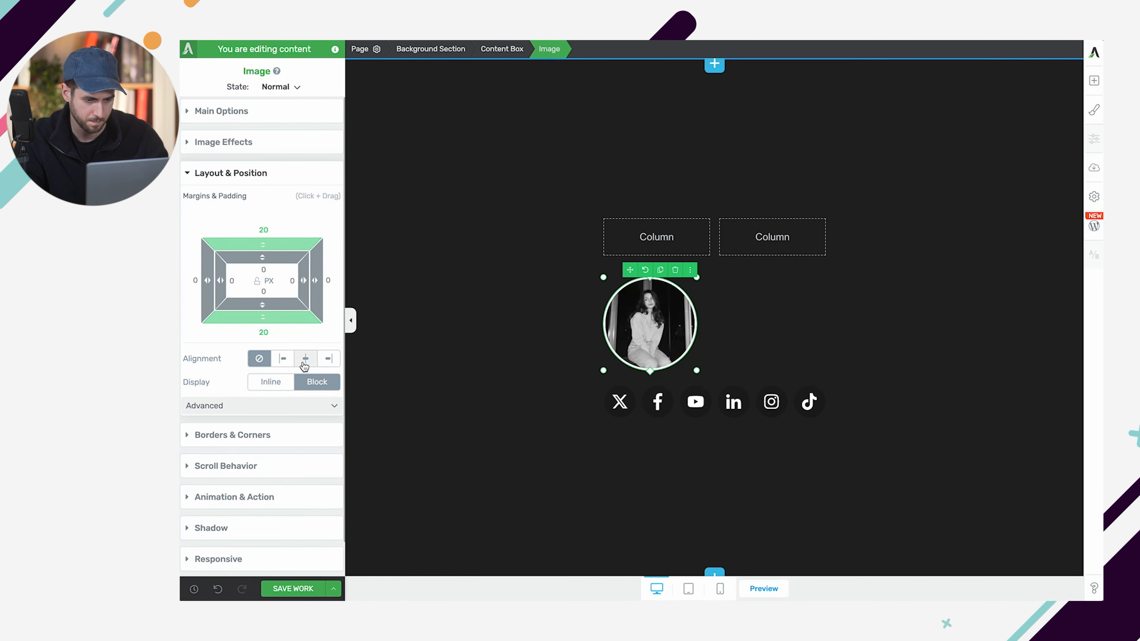
pyautogui.click(305, 358)
pyautogui.click(1093, 80)
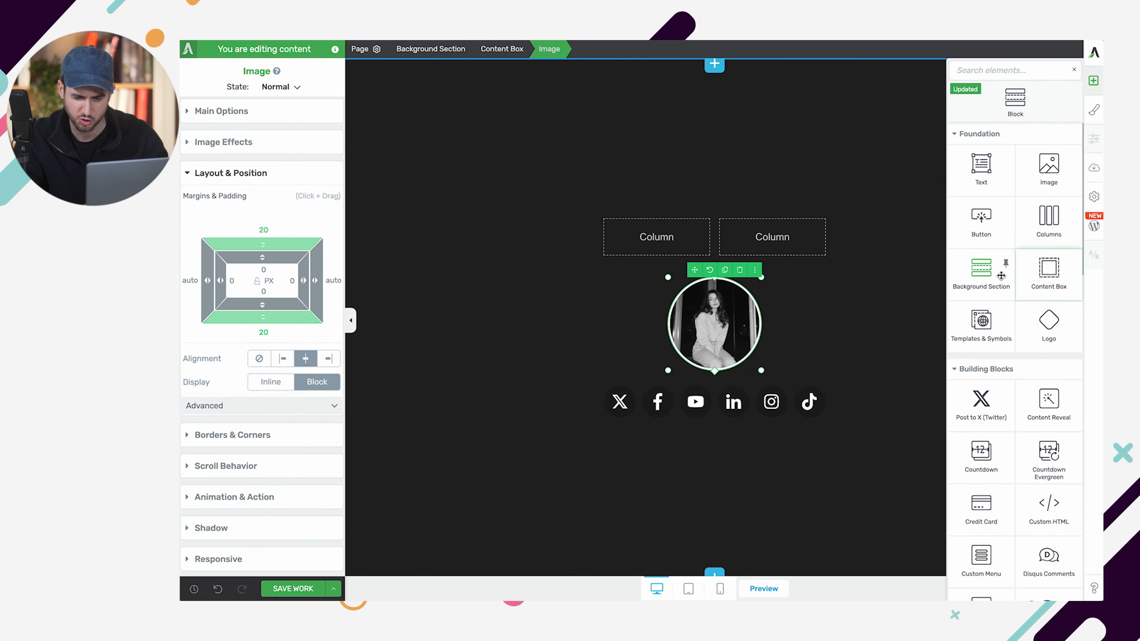
pyautogui.moveTo(981, 218); pyautogui.dragTo(705, 267)
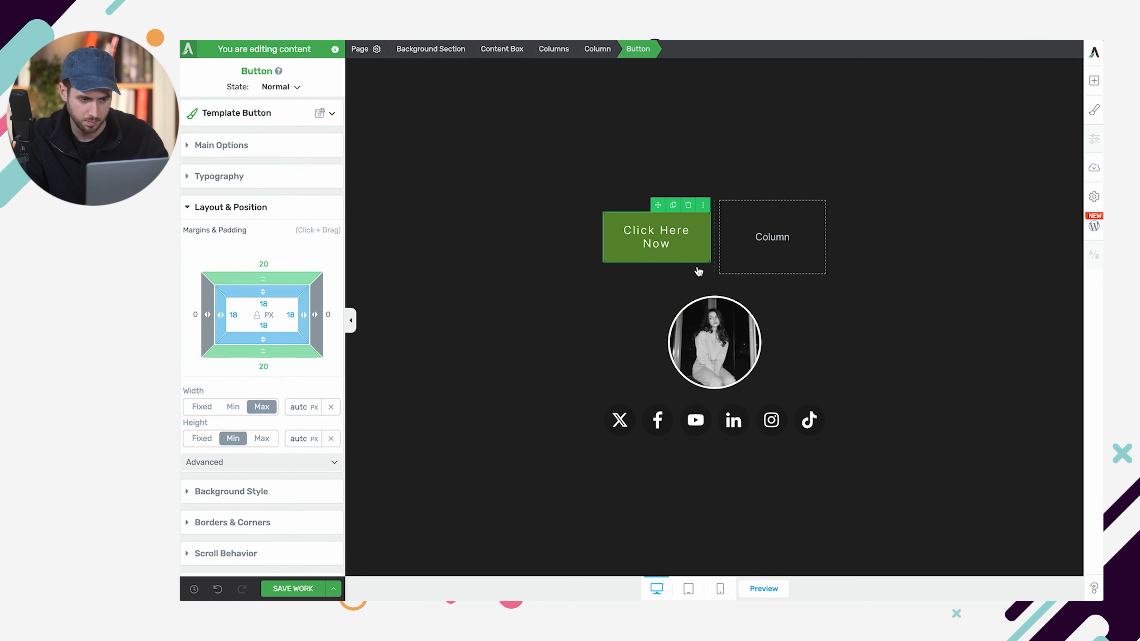
# Step: Apply the Icon 13 default style to the new button
pyautogui.click(296, 153)
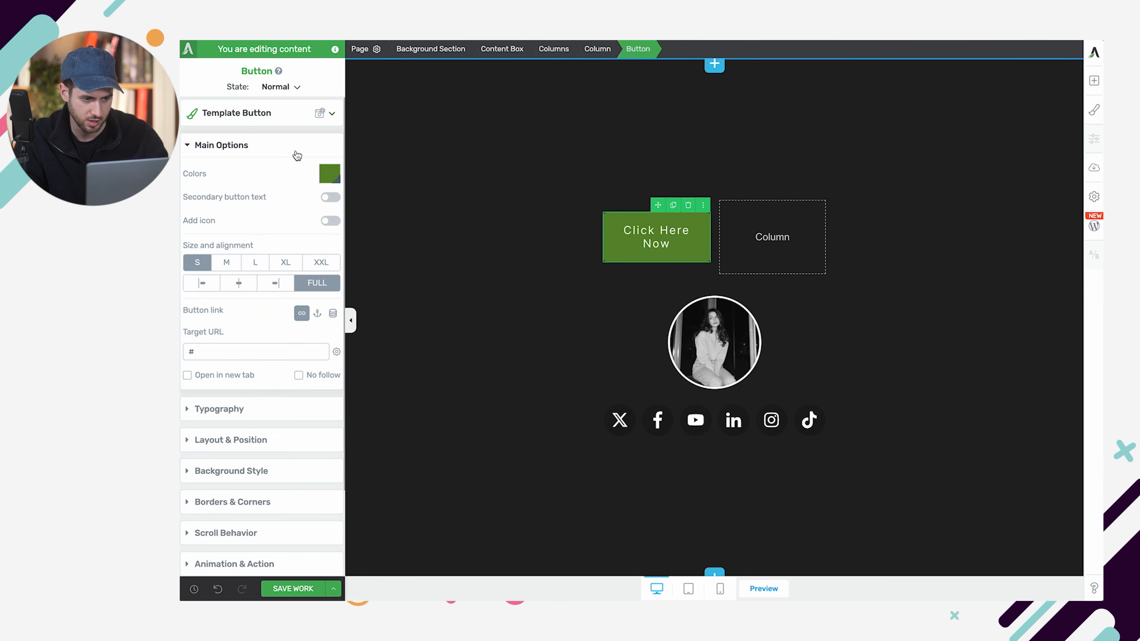
pyautogui.click(332, 113)
pyautogui.scroll(-2, 229, 331)
pyautogui.scroll(-15, 229, 331)
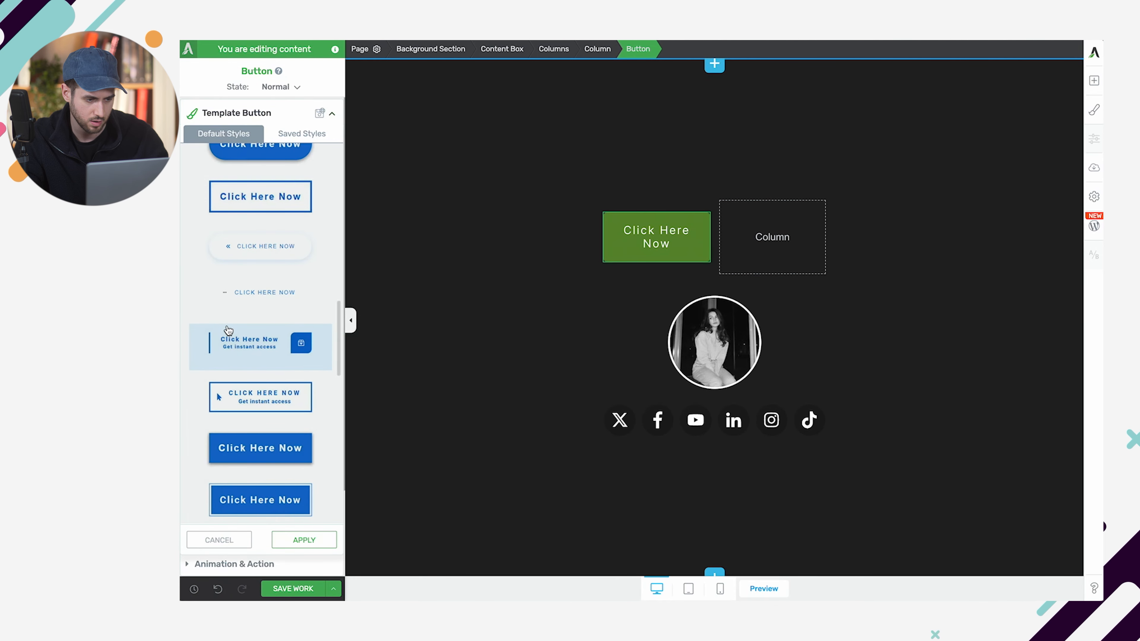
pyautogui.click(251, 306)
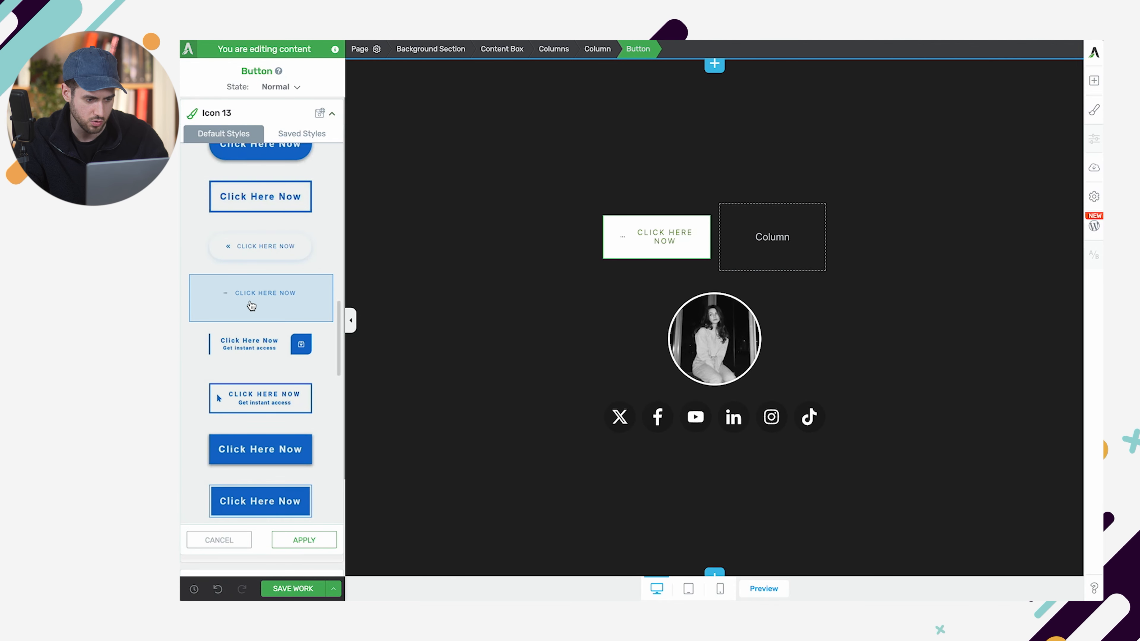
pyautogui.click(304, 540)
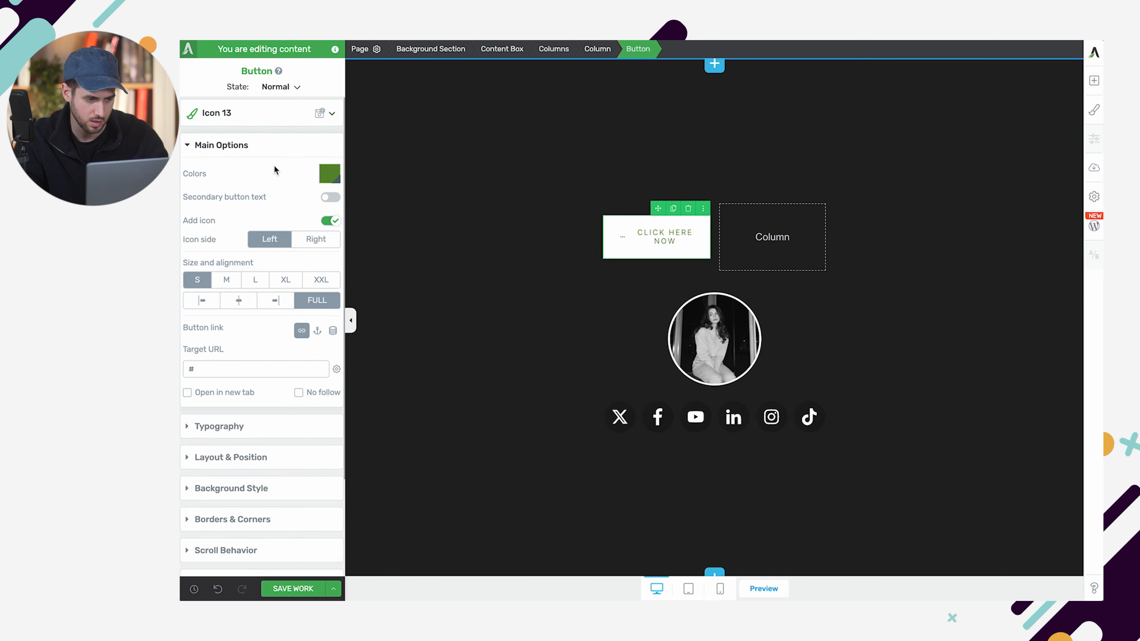
# Step: Make the button's white background fully transparent by setting its colour opacity to 0
pyautogui.click(295, 488)
pyautogui.click(191, 315)
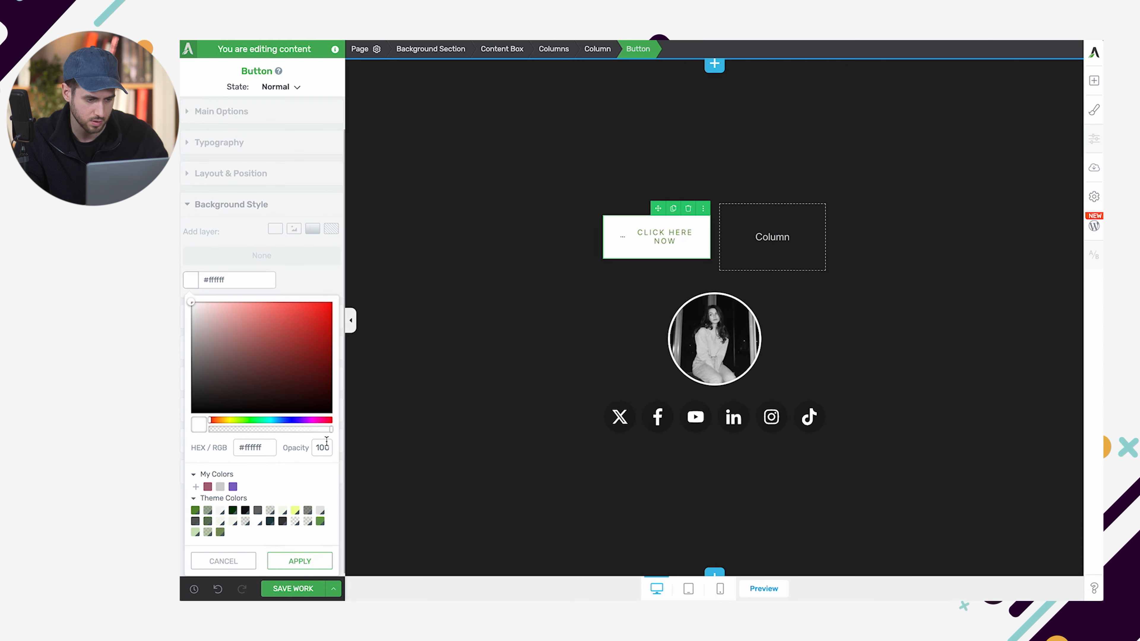
pyautogui.click(322, 447)
pyautogui.write('0')
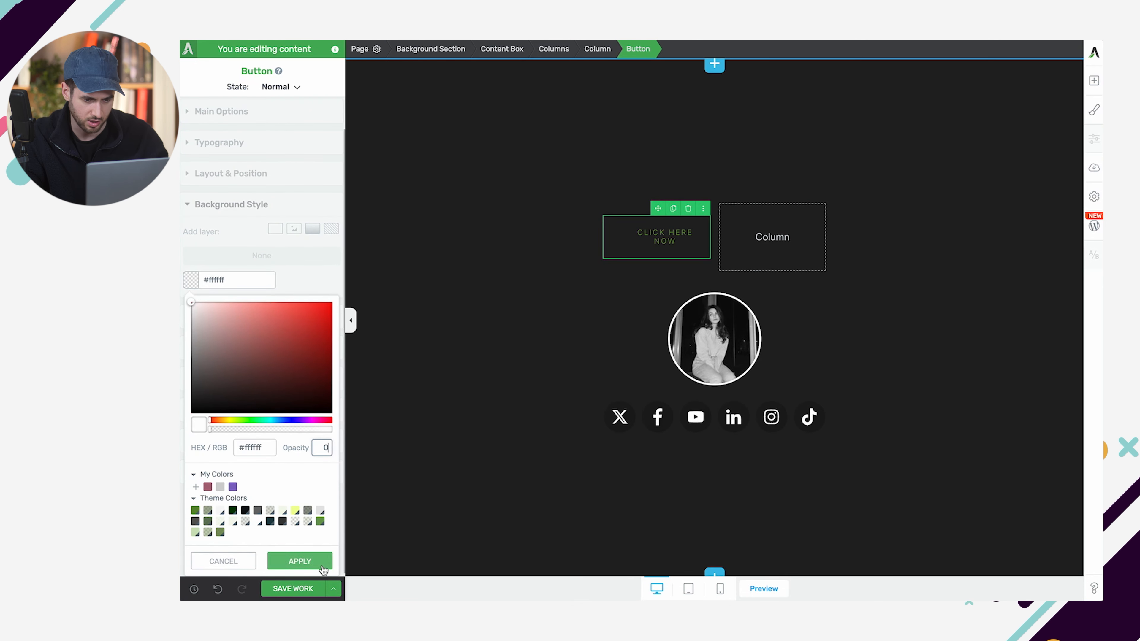
pyautogui.click(300, 561)
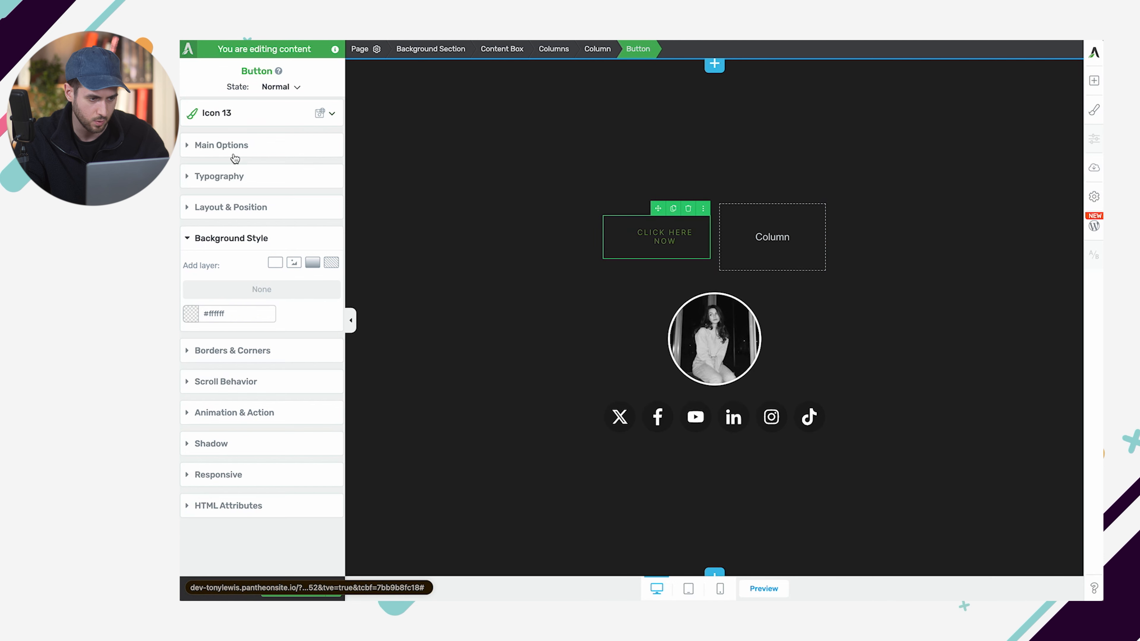
# Step: Replace the button's ellipsis icon with the solid envelope icon from the icon library
pyautogui.click(233, 153)
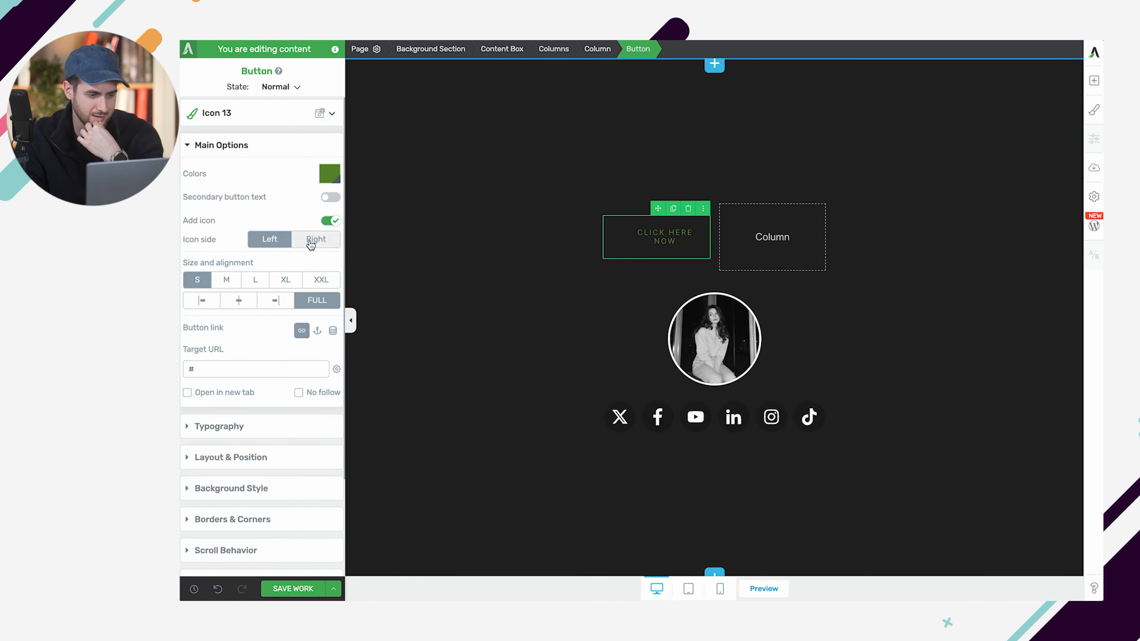
pyautogui.click(623, 236)
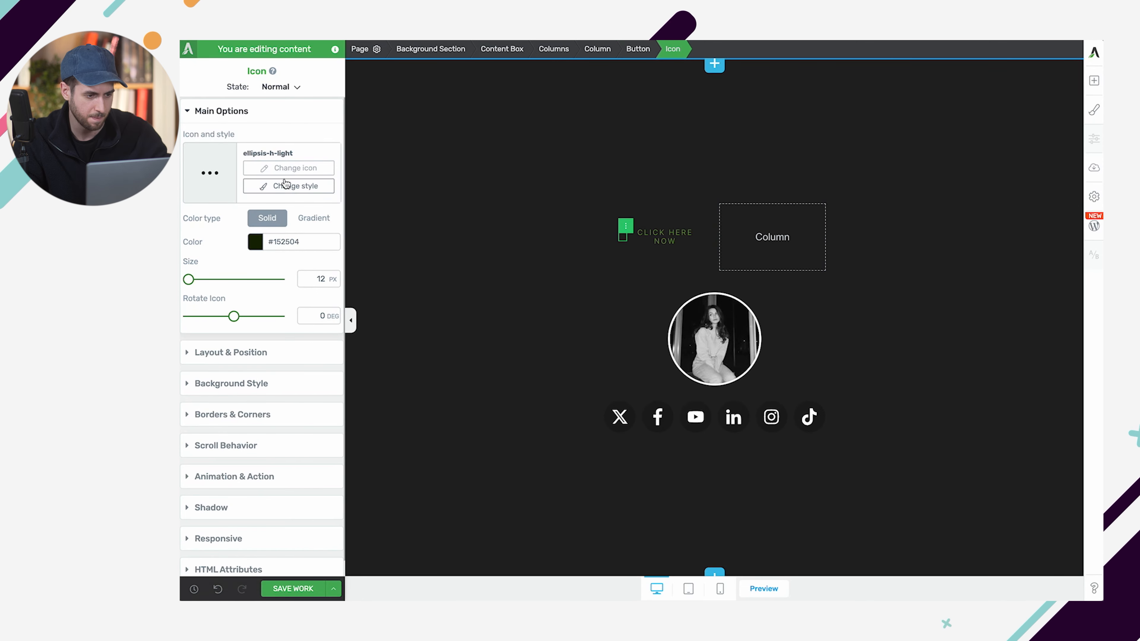
pyautogui.click(290, 169)
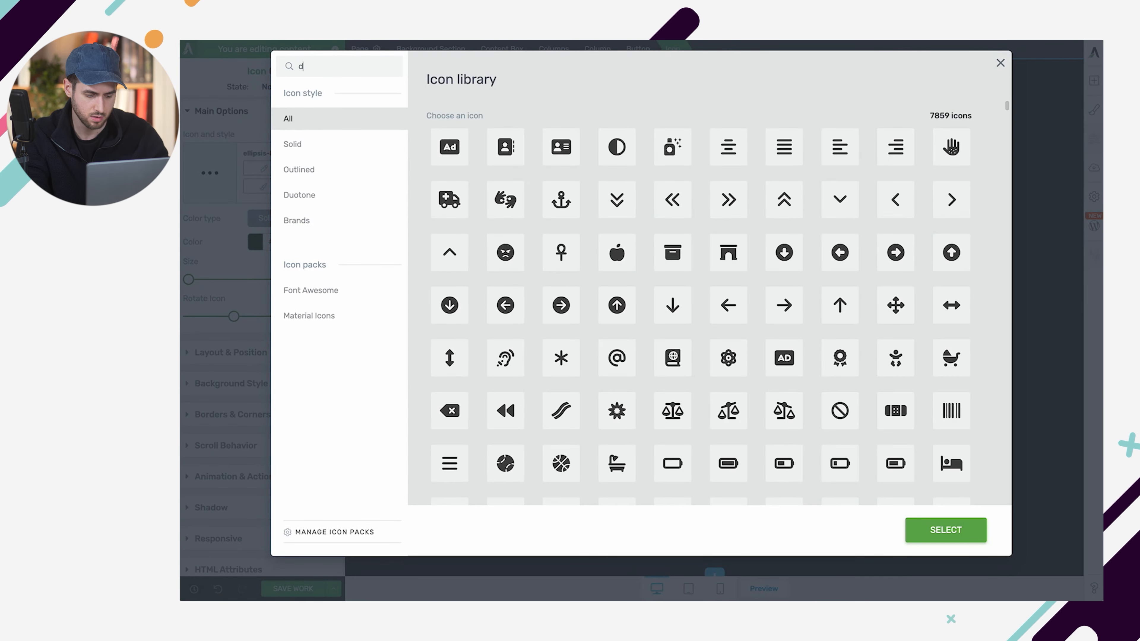
pyautogui.write('enve')
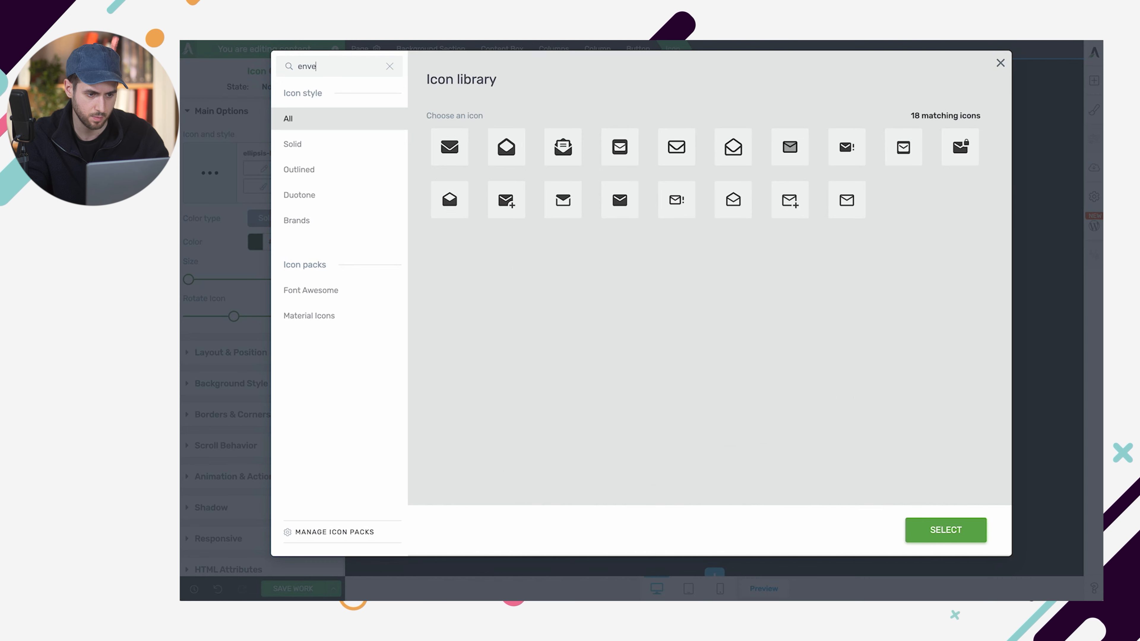
pyautogui.click(449, 147)
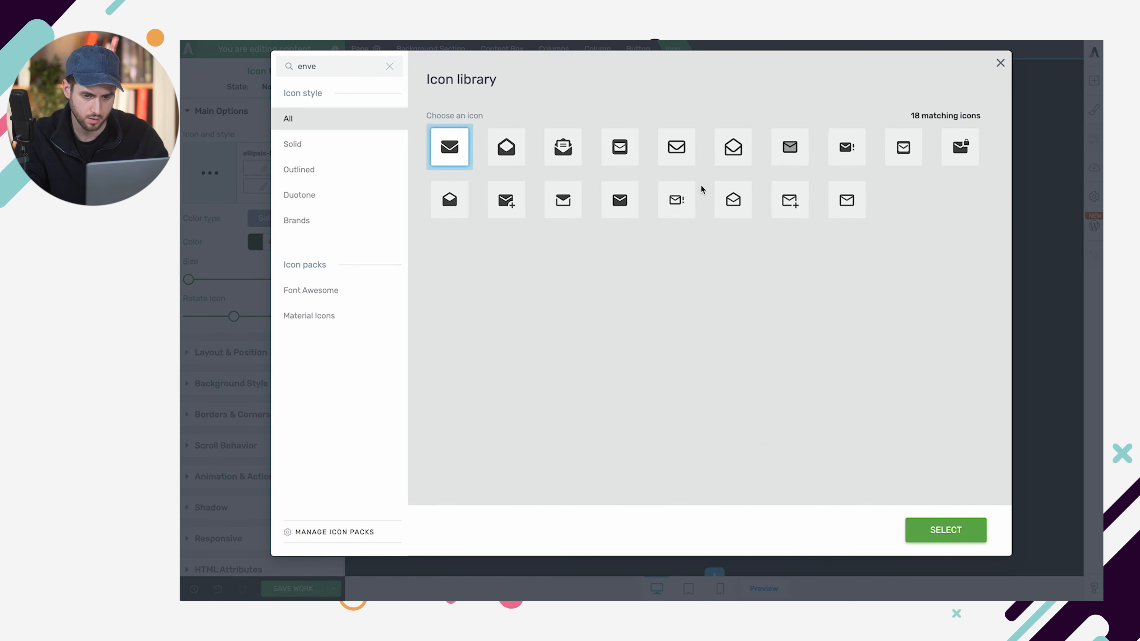
pyautogui.click(940, 536)
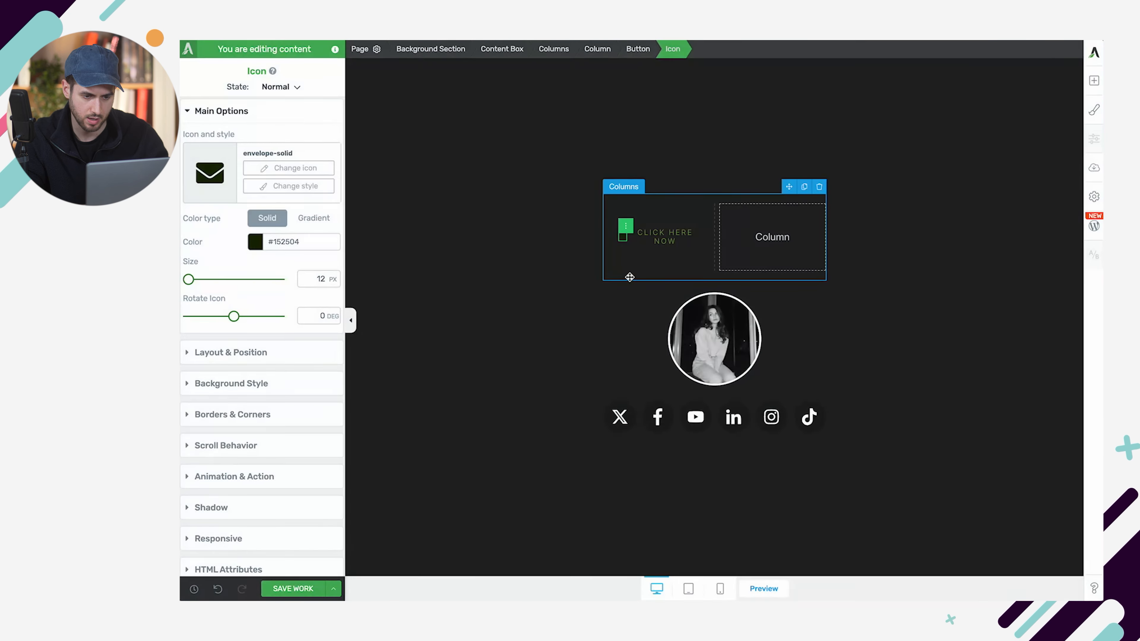
# Step: Change the button's label to "Stay notified"
pyautogui.click(661, 230)
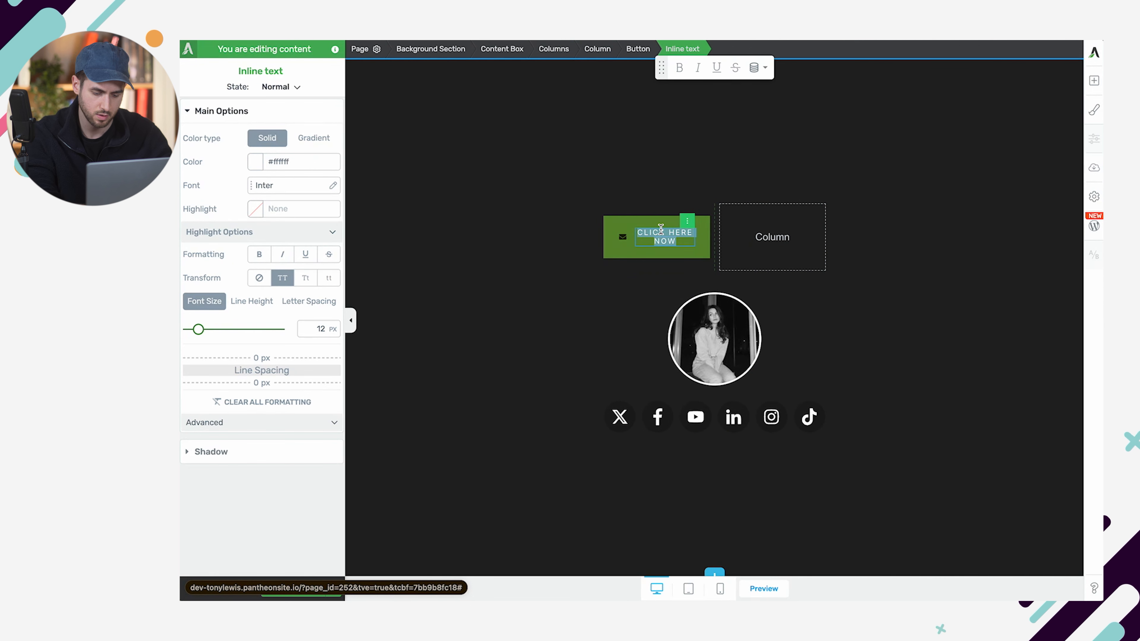
pyautogui.write('N')
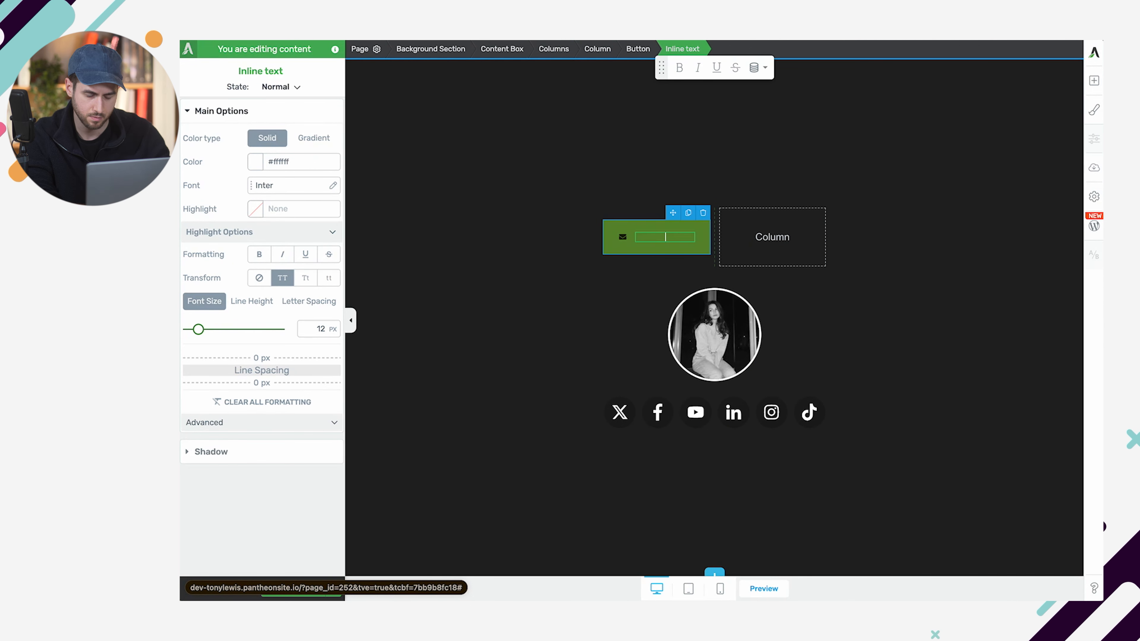
pyautogui.write('Stay not')
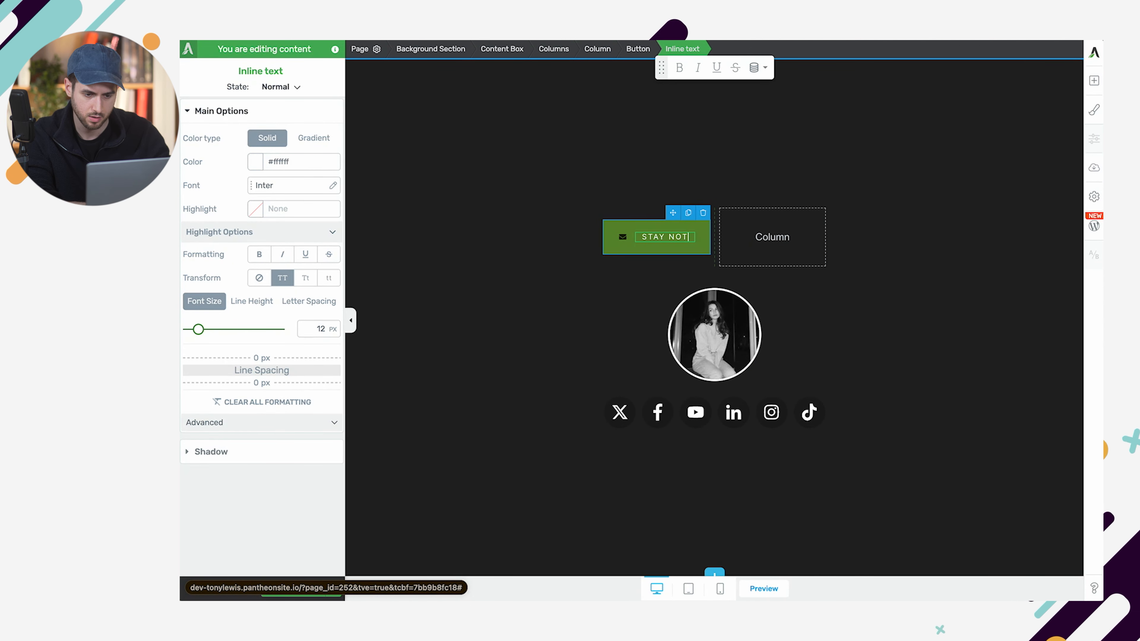
pyautogui.write('ified')
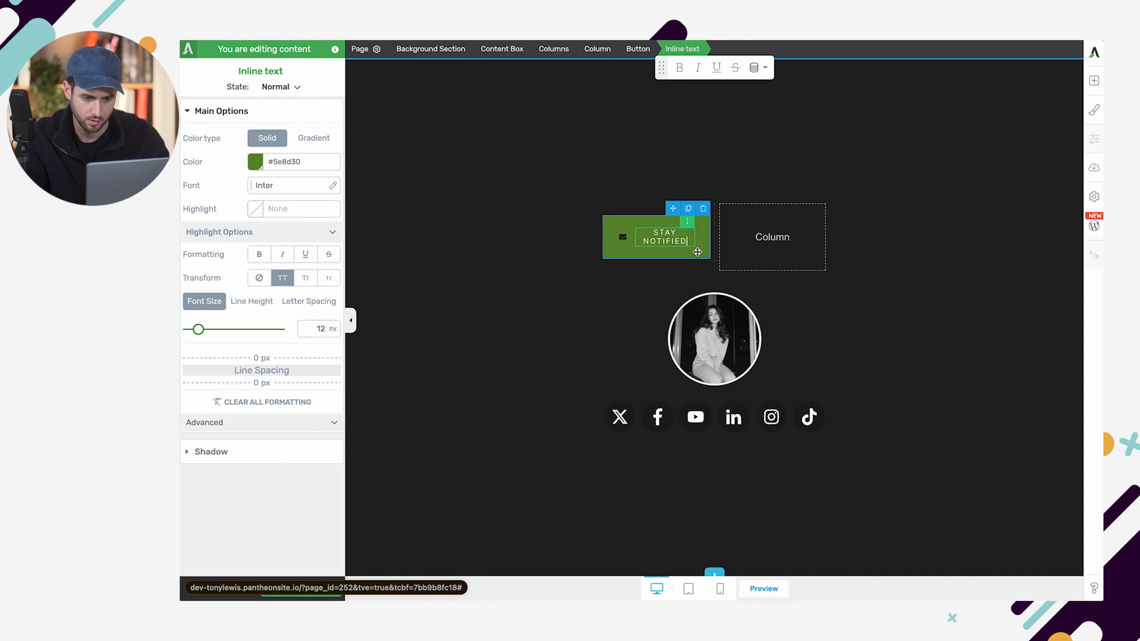
pyautogui.click(697, 253)
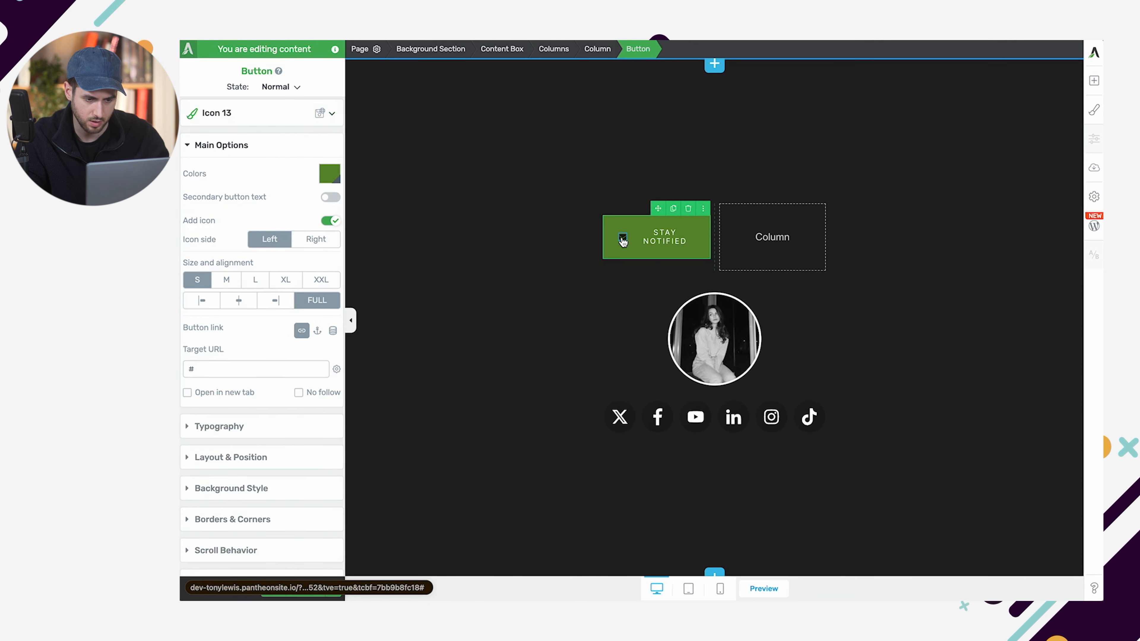
# Step: Recolour the button's envelope icon to a very light, near-white solid colour
pyautogui.click(622, 241)
pyautogui.click(255, 242)
pyautogui.moveTo(315, 359); pyautogui.dragTo(208, 275)
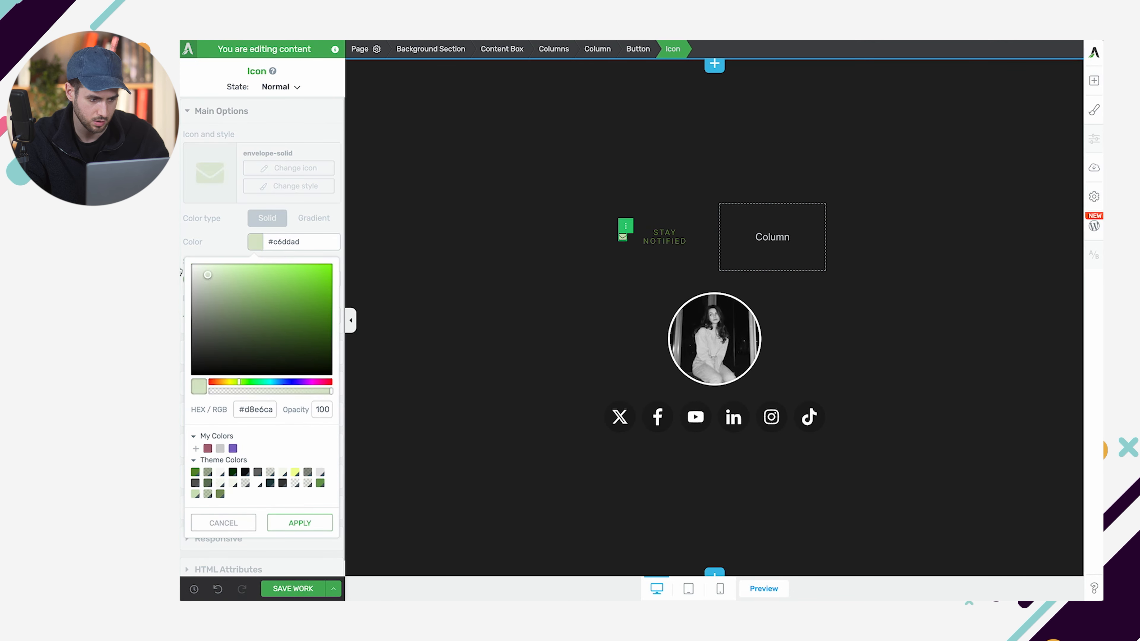
pyautogui.click(299, 522)
pyautogui.click(664, 248)
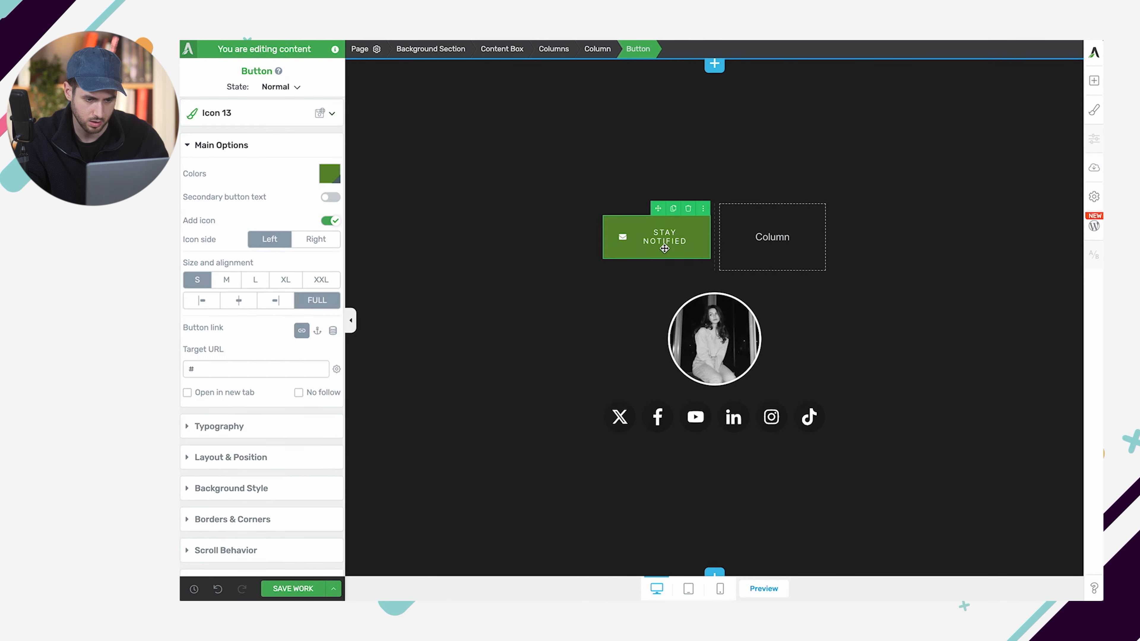
# Step: Recolour the button's "Stay notified" label text to solid white, #ffffff
pyautogui.click(664, 241)
pyautogui.click(255, 162)
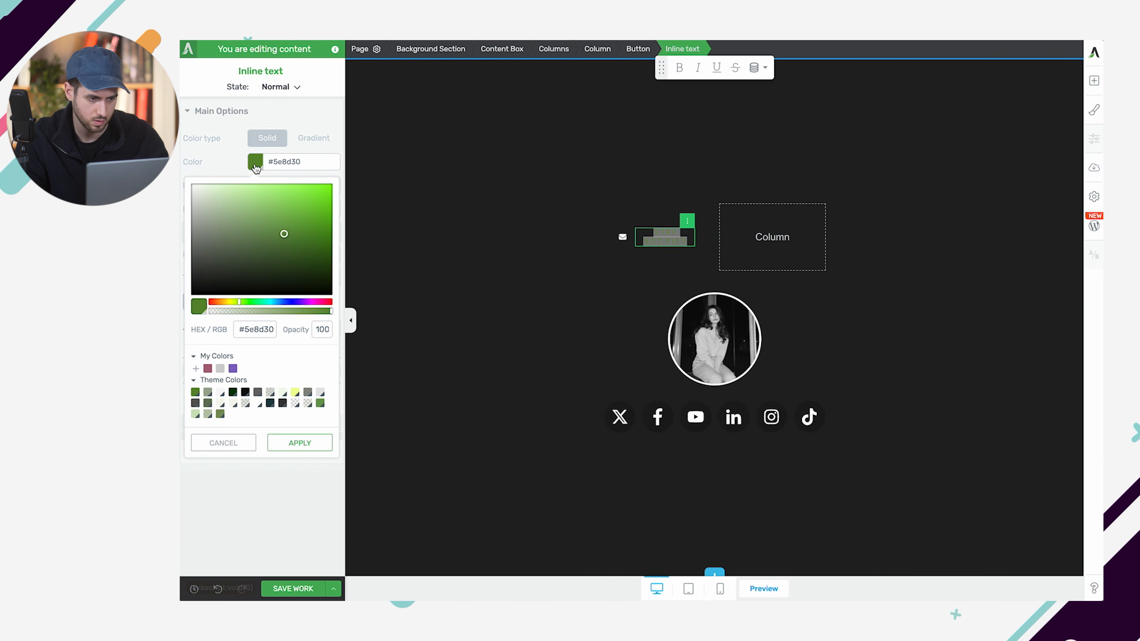
pyautogui.click(300, 442)
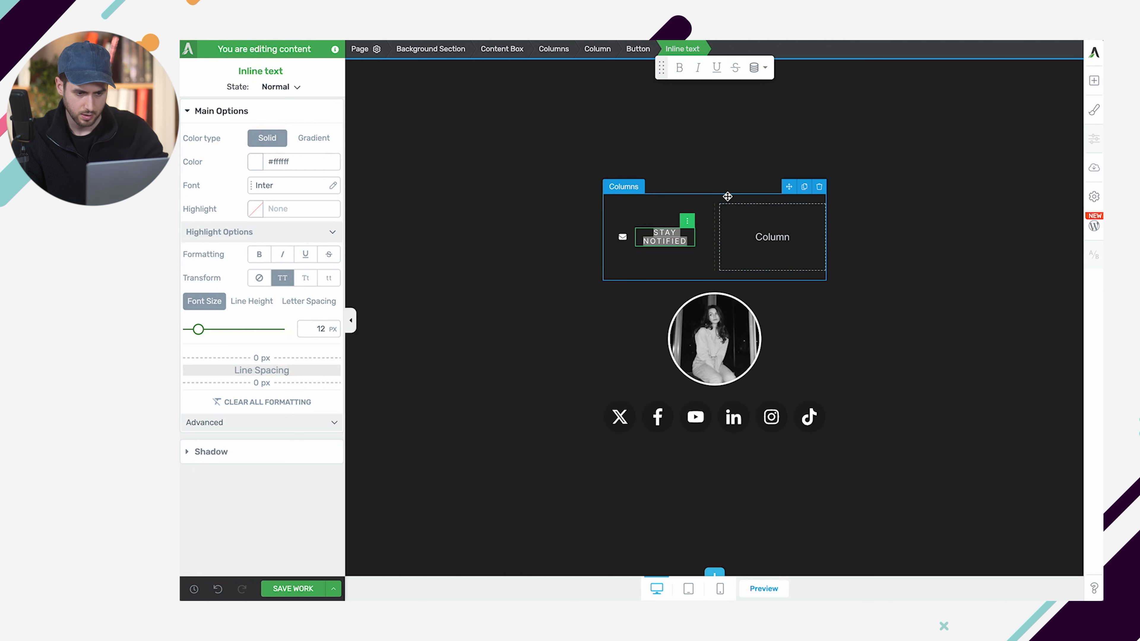
# Step: Set all margins and padding of the columns element around the button to 0 px
pyautogui.click(728, 196)
pyautogui.click(231, 369)
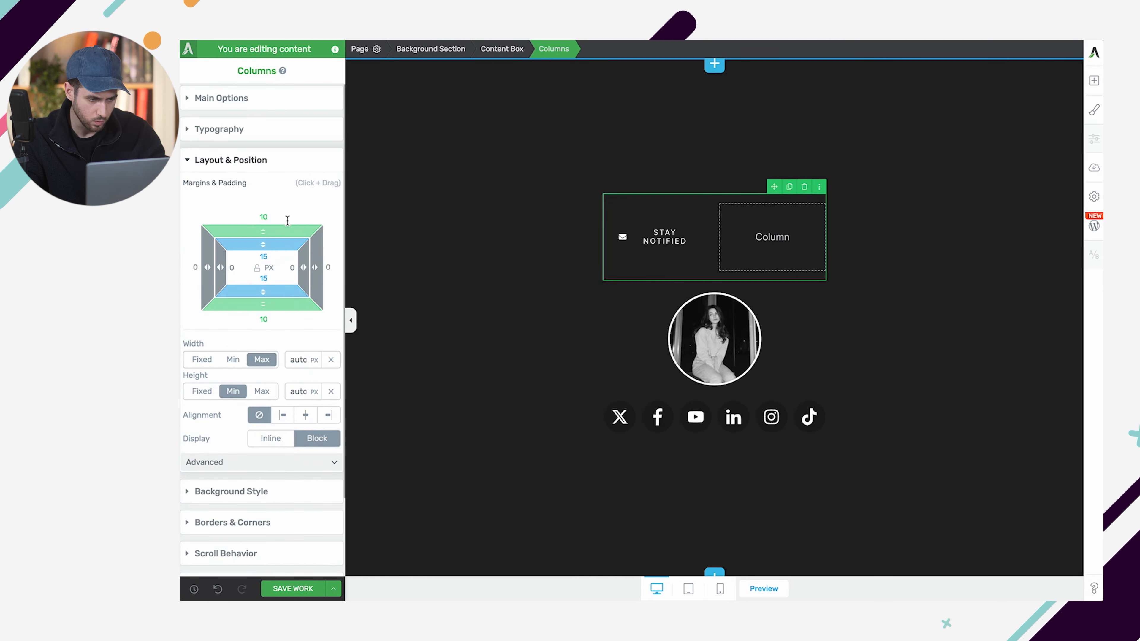
pyautogui.write('0')
pyautogui.press('Tab')
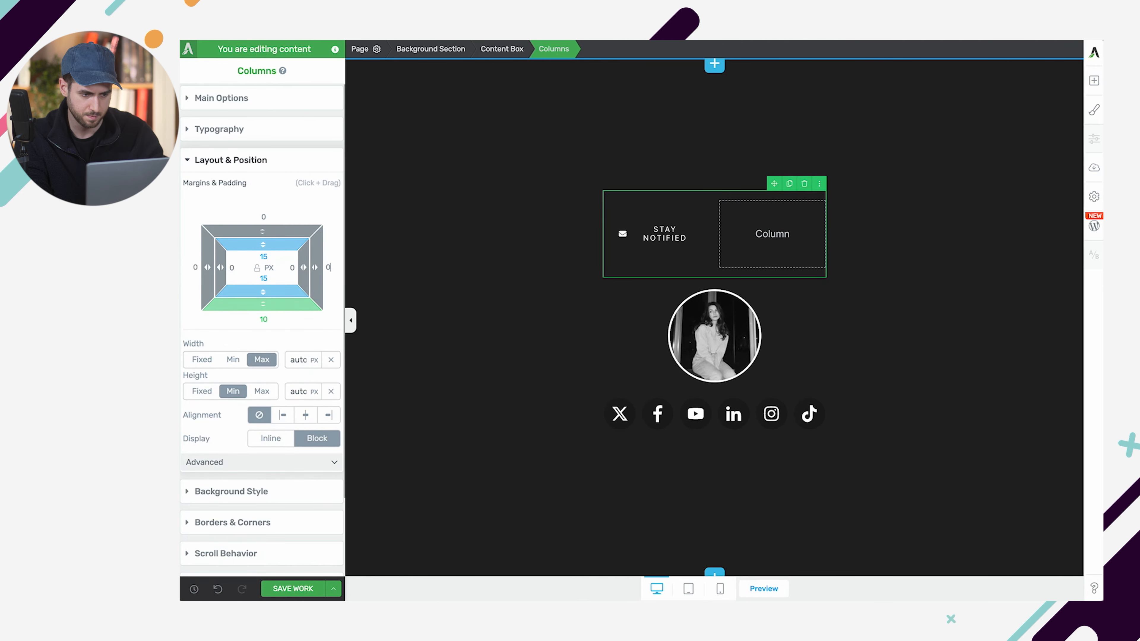
pyautogui.write('0')
pyautogui.press('Tab')
pyautogui.press('Tab')
pyautogui.write('0')
pyautogui.press('Tab')
pyautogui.press('Tab')
pyautogui.write('0')
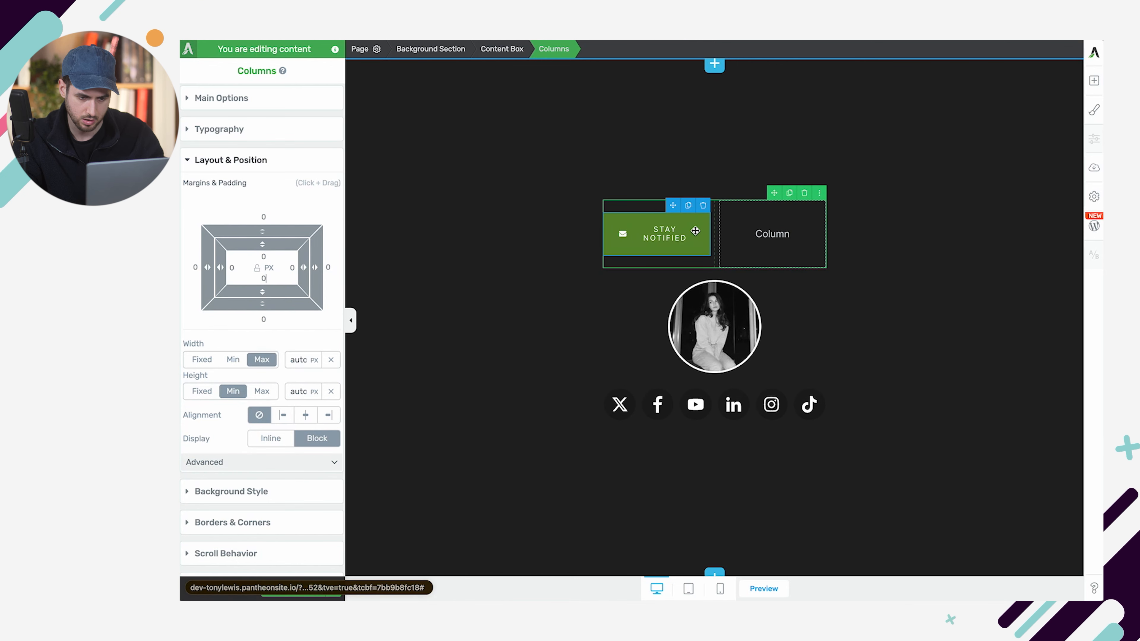
# Step: Make the button's hover-state background fully transparent by setting its colour opacity to 0, and return to the Normal state
pyautogui.click(695, 231)
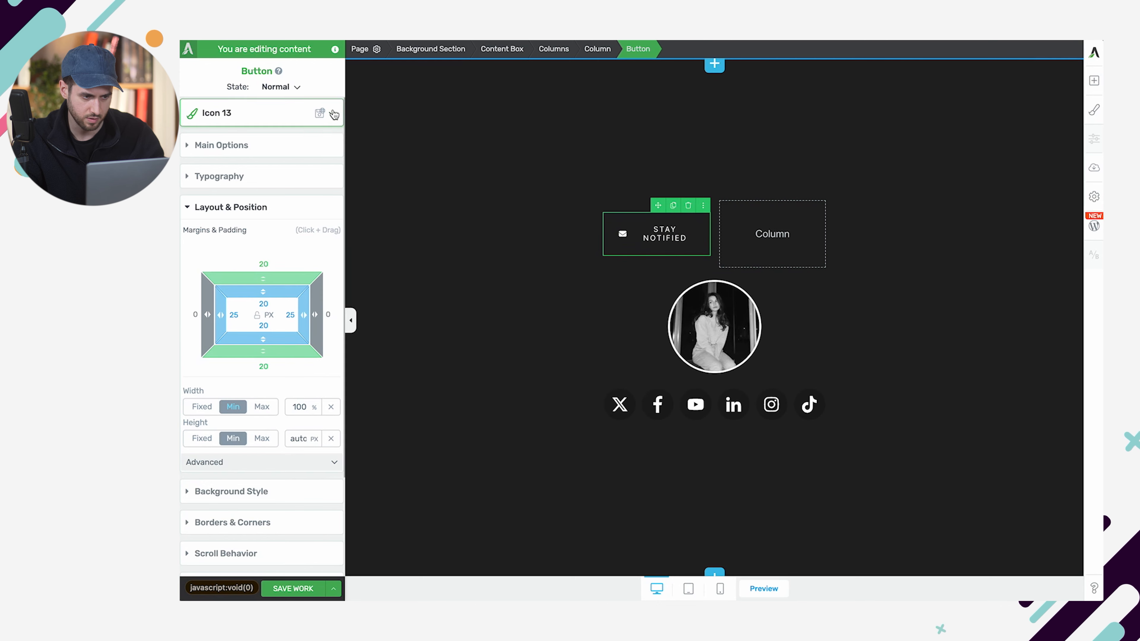
pyautogui.click(292, 86)
pyautogui.click(295, 130)
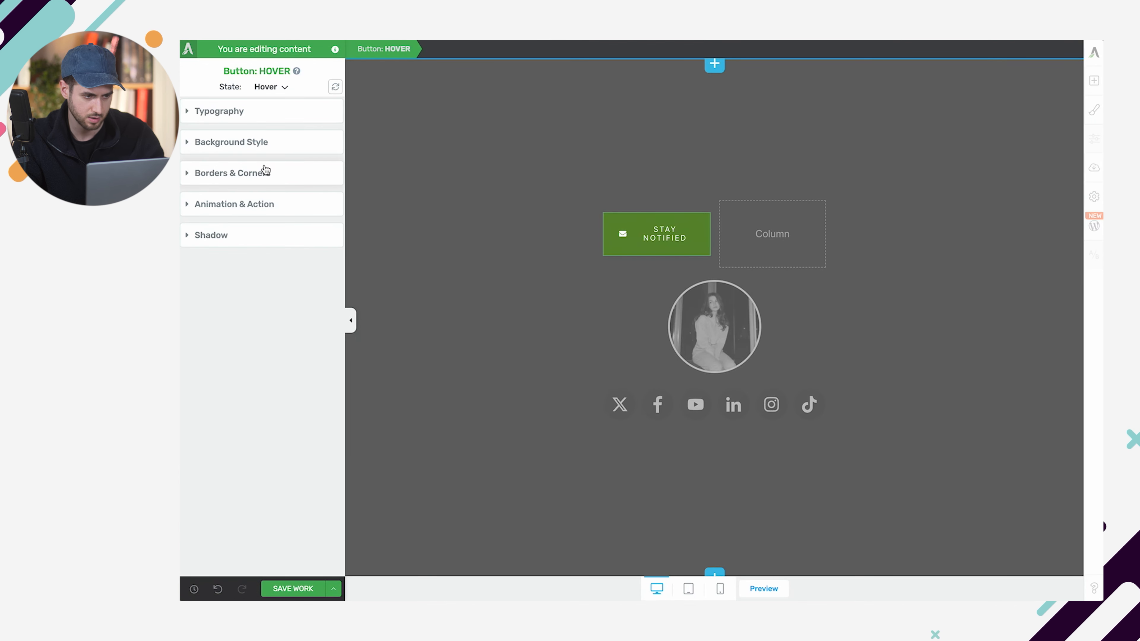
pyautogui.click(262, 145)
pyautogui.click(330, 197)
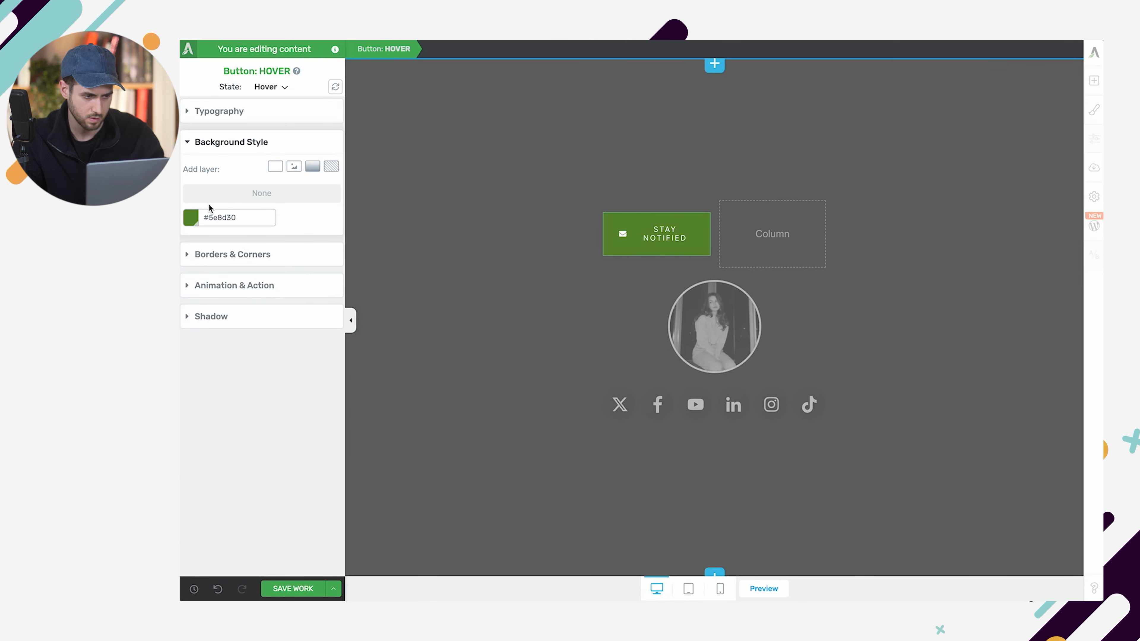
pyautogui.click(242, 219)
pyautogui.doubleClick(318, 385)
pyautogui.write('0')
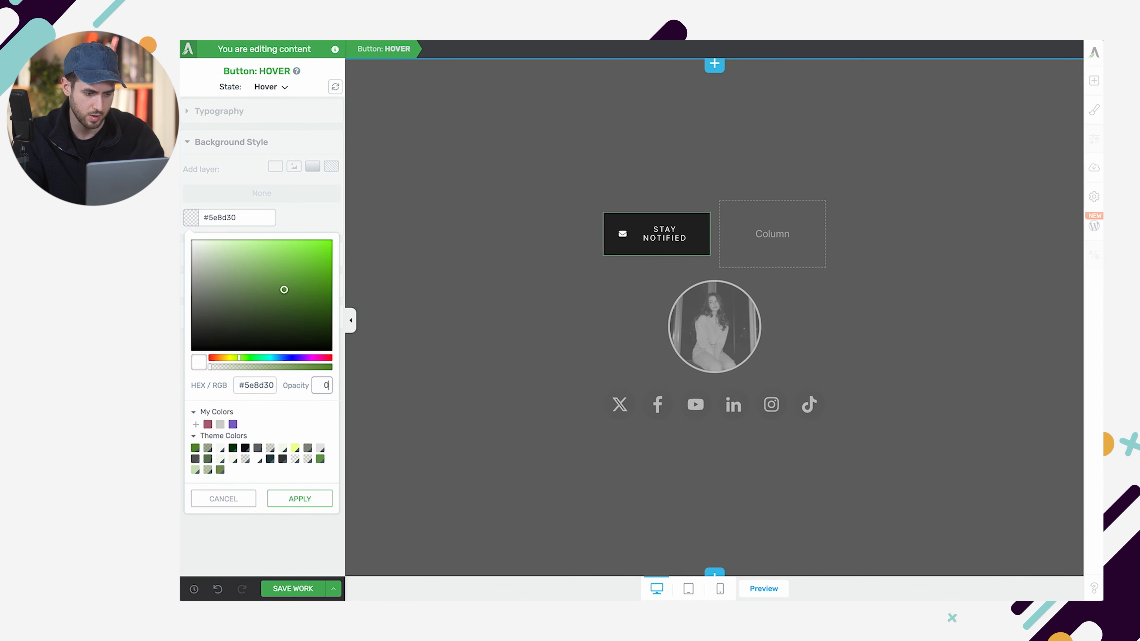
pyautogui.click(299, 498)
pyautogui.click(273, 89)
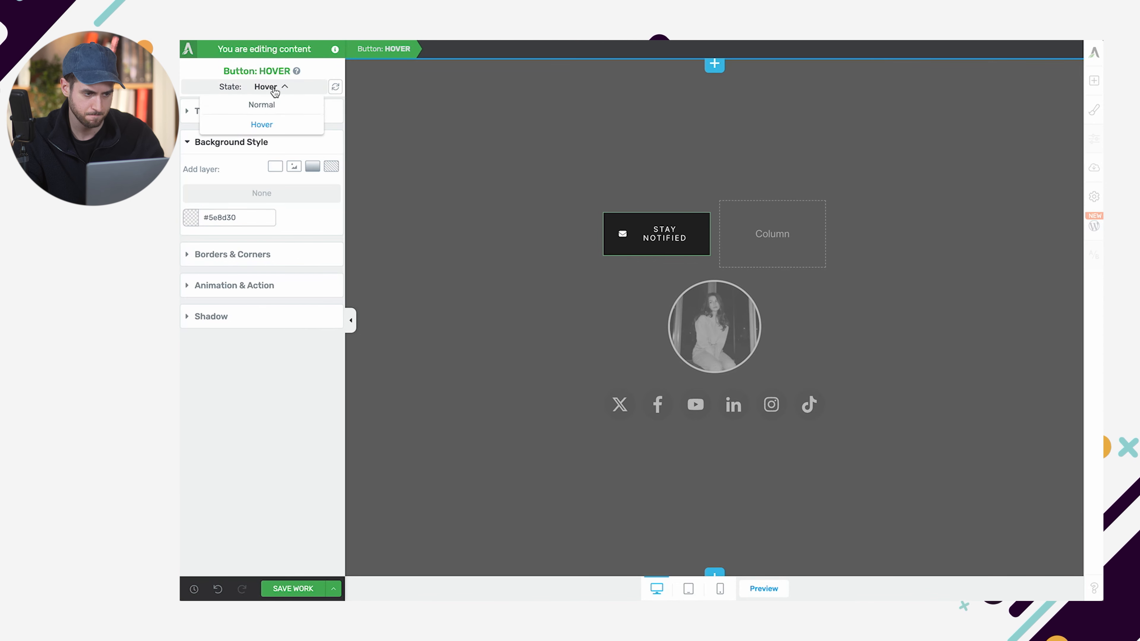
pyautogui.click(270, 106)
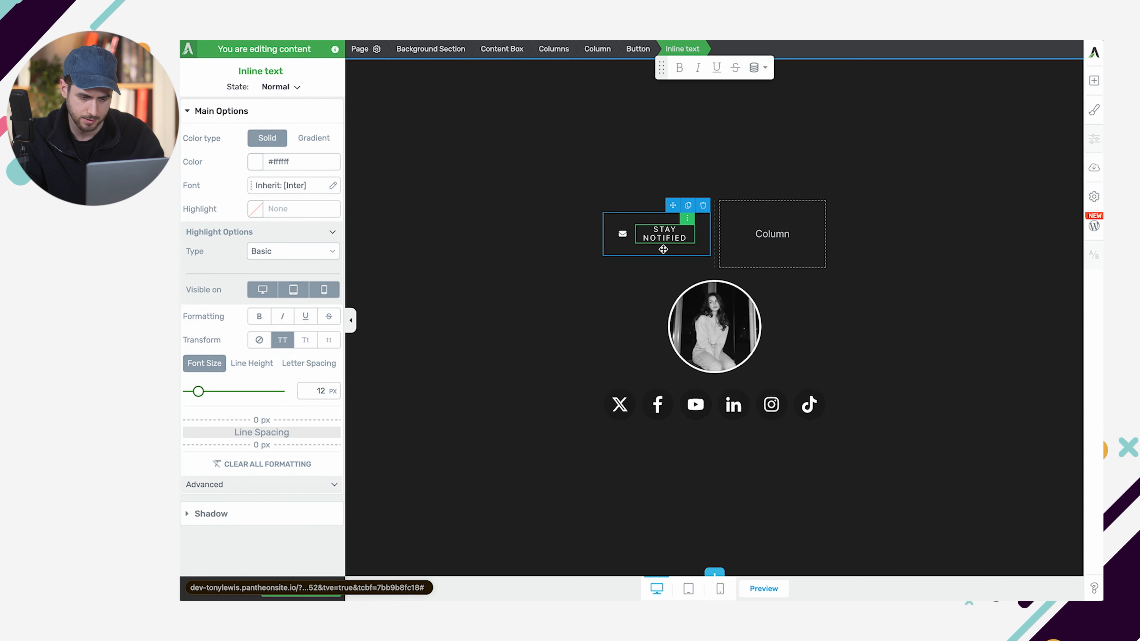
# Step: Set the maximum width of the content box holding the portrait and buttons to 800 px
pyautogui.click(664, 248)
pyautogui.click(643, 194)
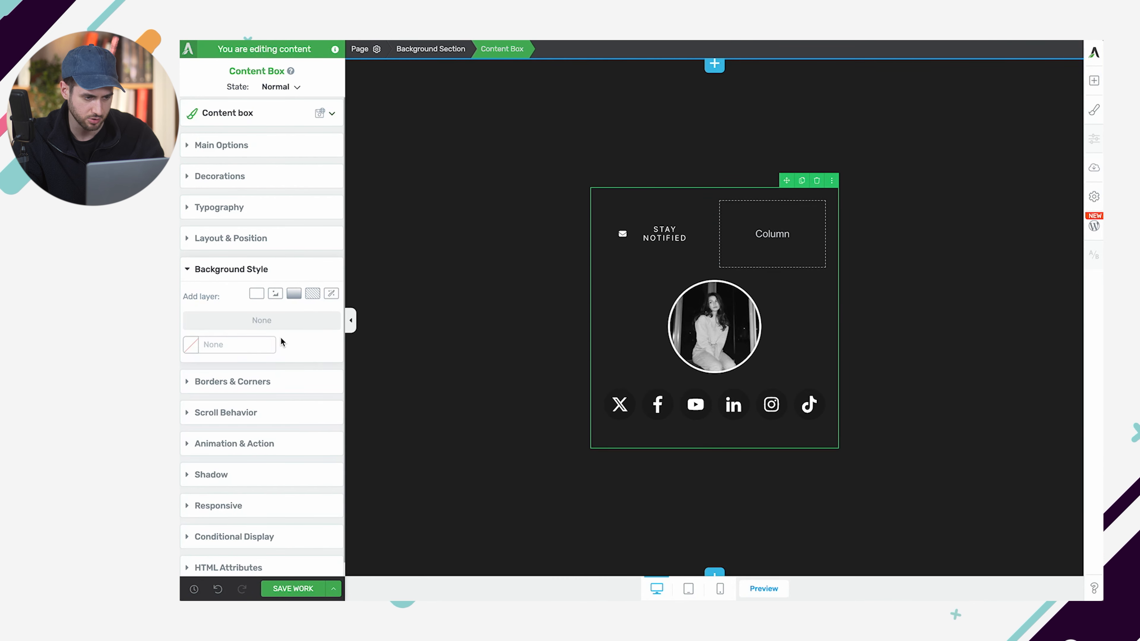
pyautogui.click(272, 248)
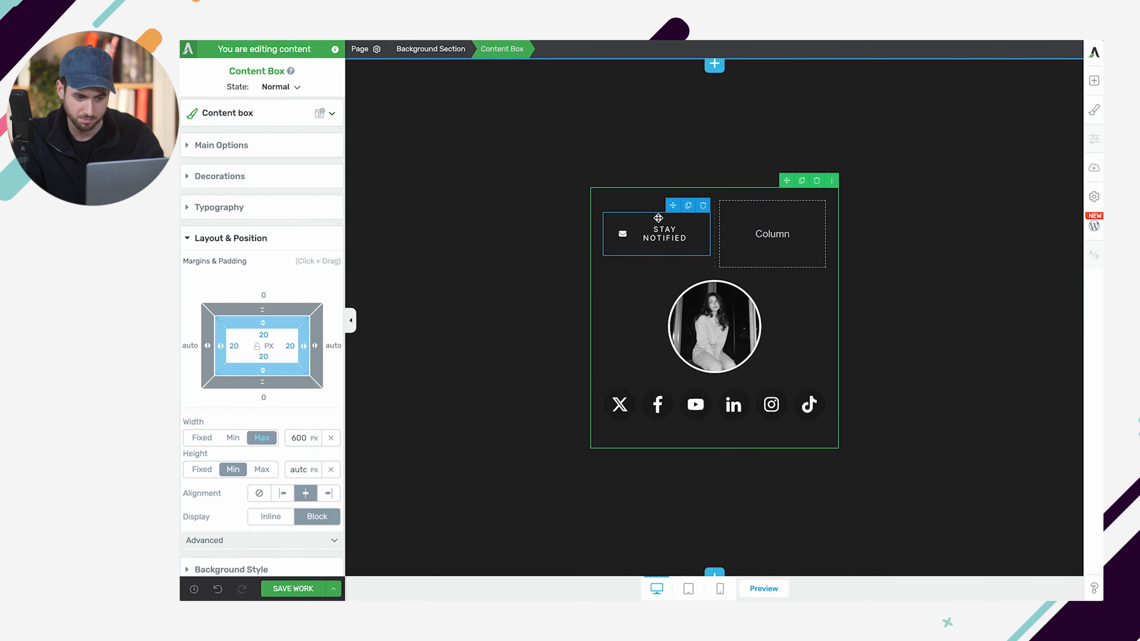
pyautogui.click(651, 220)
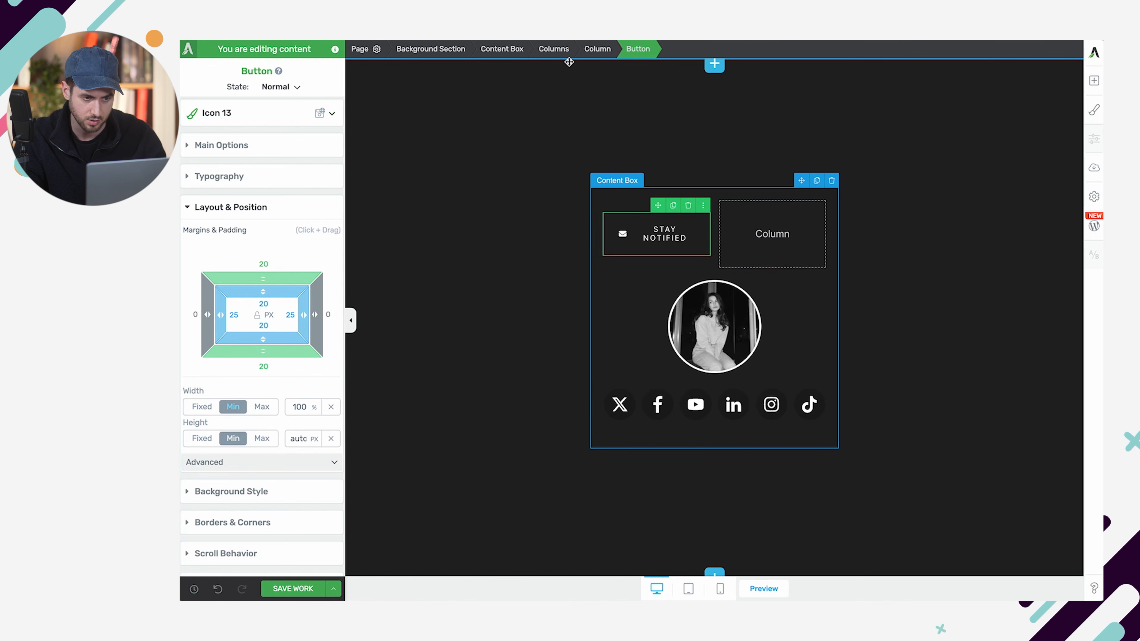
pyautogui.click(502, 48)
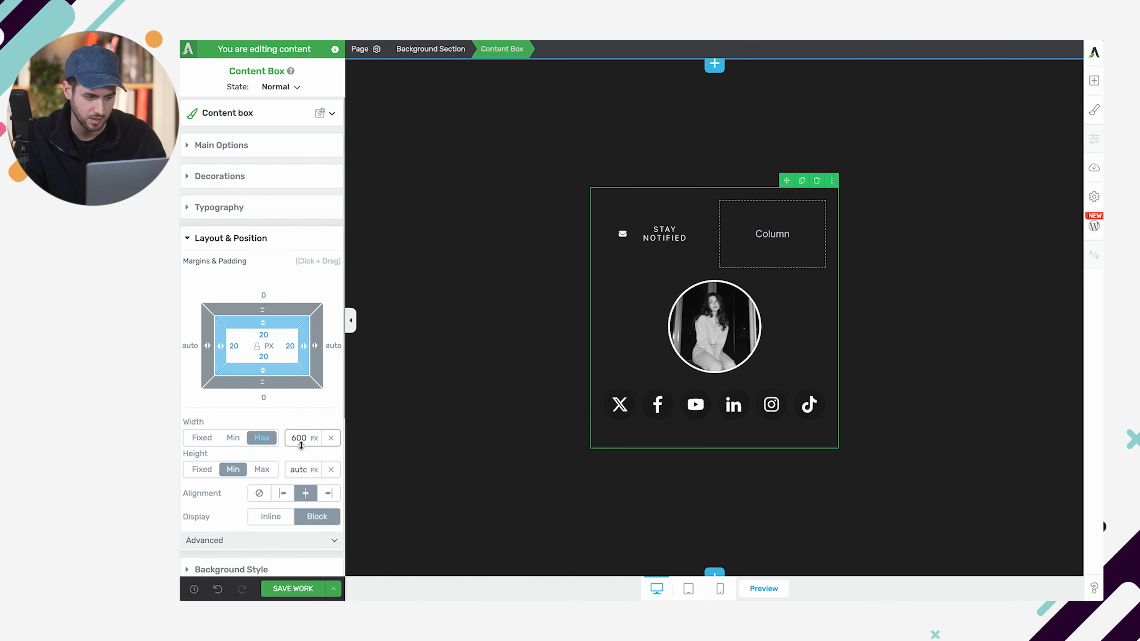
pyautogui.write('800')
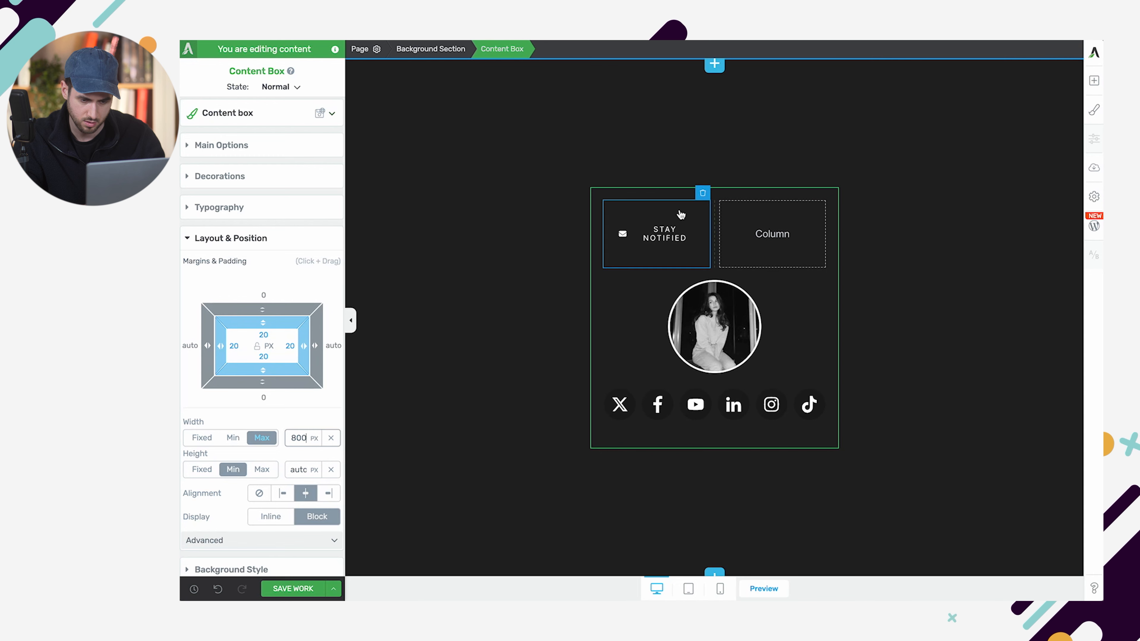
# Step: Duplicate the "Stay notified" button and place the copy in the empty second column
pyautogui.click(681, 214)
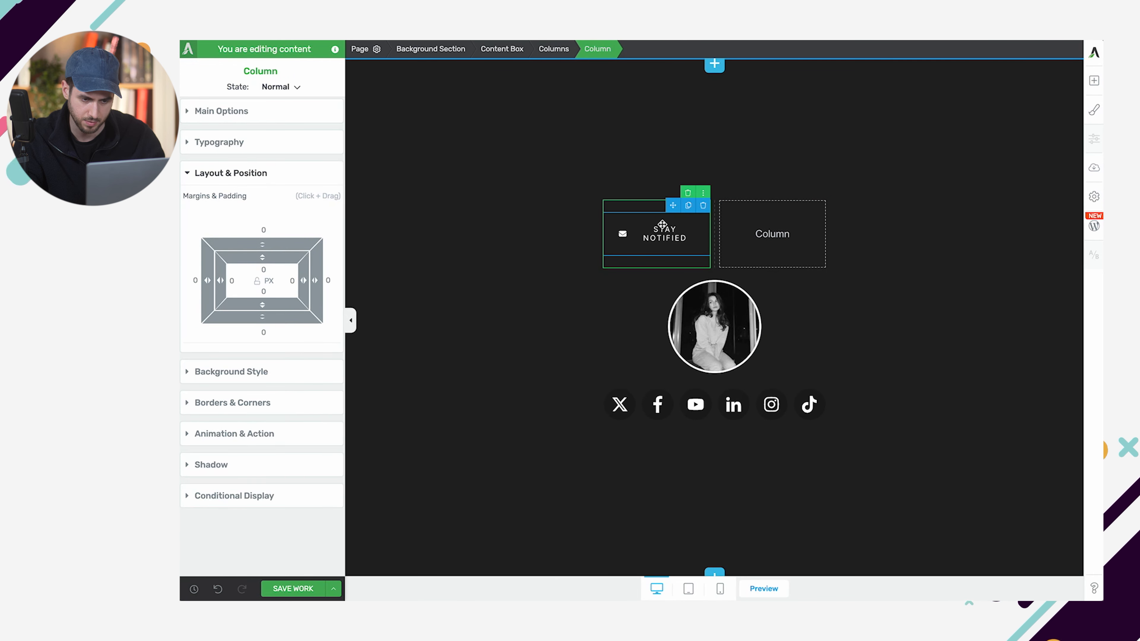
pyautogui.click(681, 218)
pyautogui.click(672, 205)
pyautogui.moveTo(659, 172); pyautogui.dragTo(758, 236)
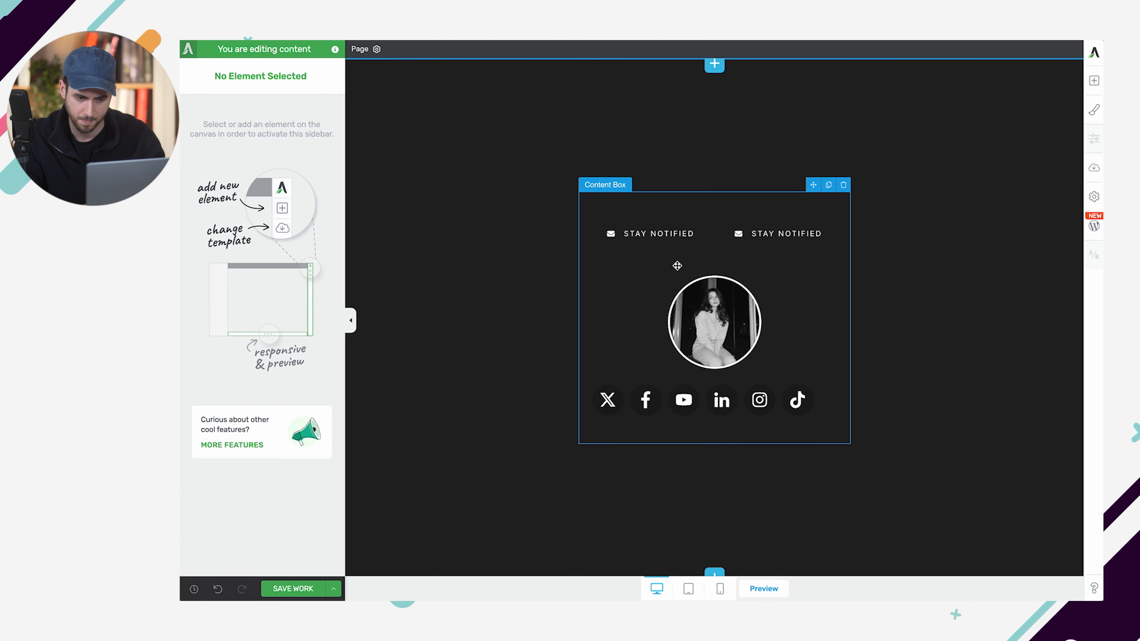
pyautogui.click(663, 272)
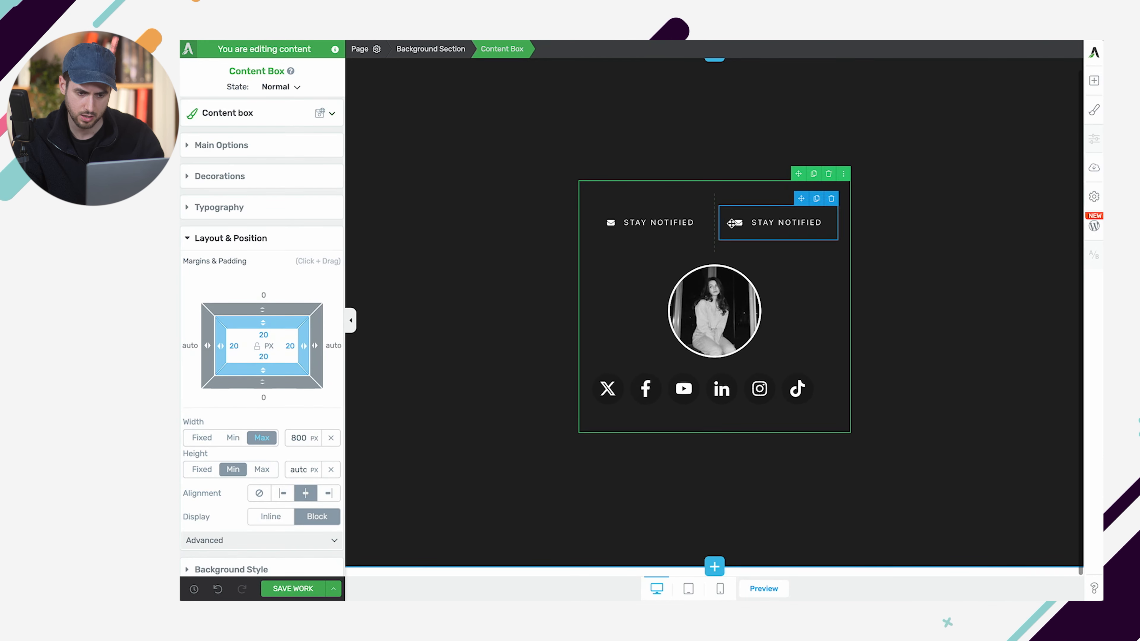
# Step: Replace the duplicated button's envelope icon with a bold upward arrow by searching the icon library for "arro"
pyautogui.click(739, 227)
pyautogui.click(739, 224)
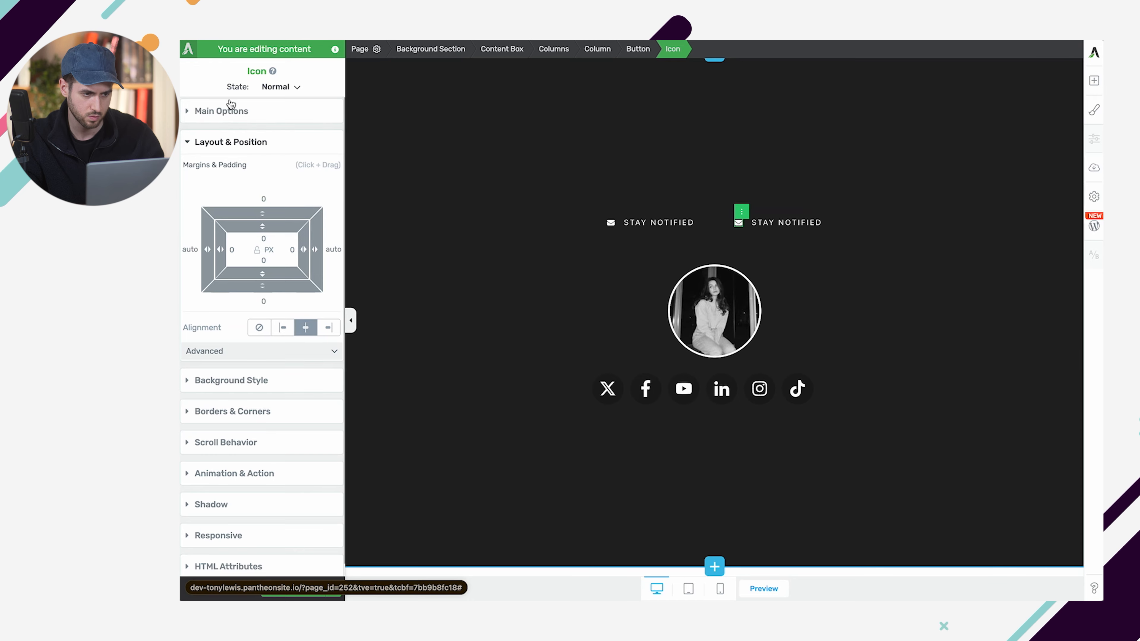
pyautogui.click(229, 105)
pyautogui.click(266, 173)
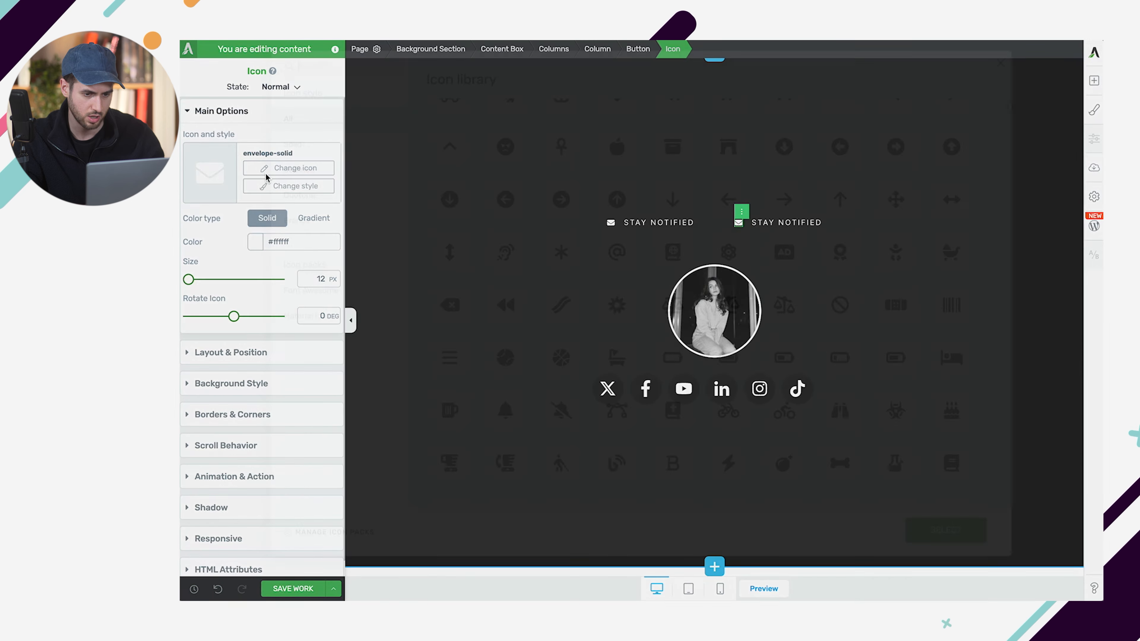
pyautogui.write('ac')
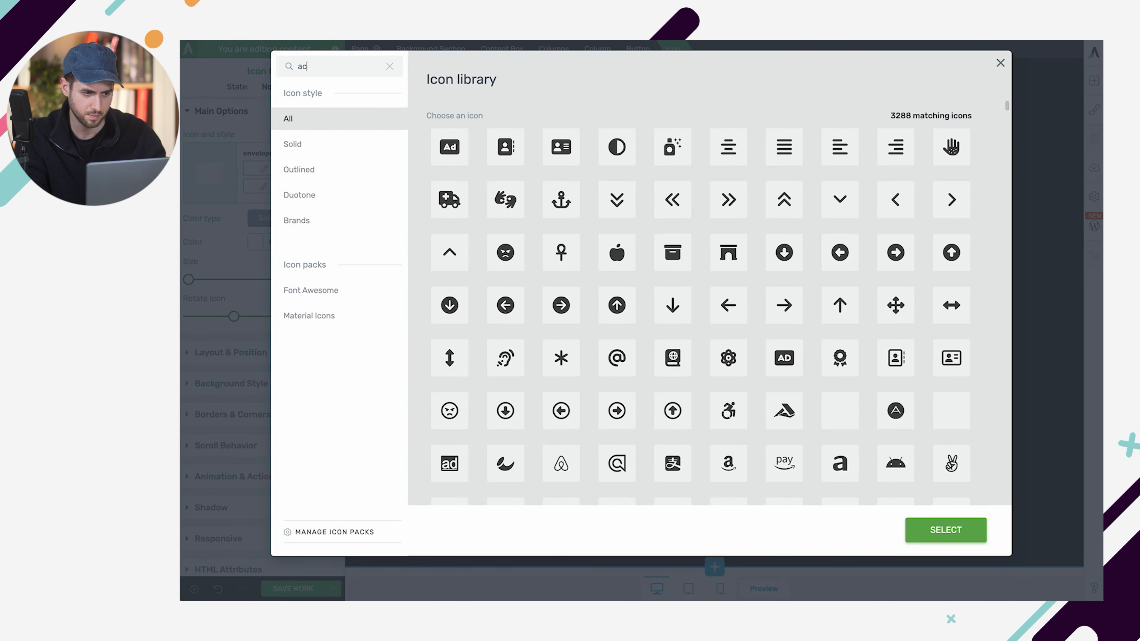
pyautogui.press('BackSpace')
pyautogui.write('rro')
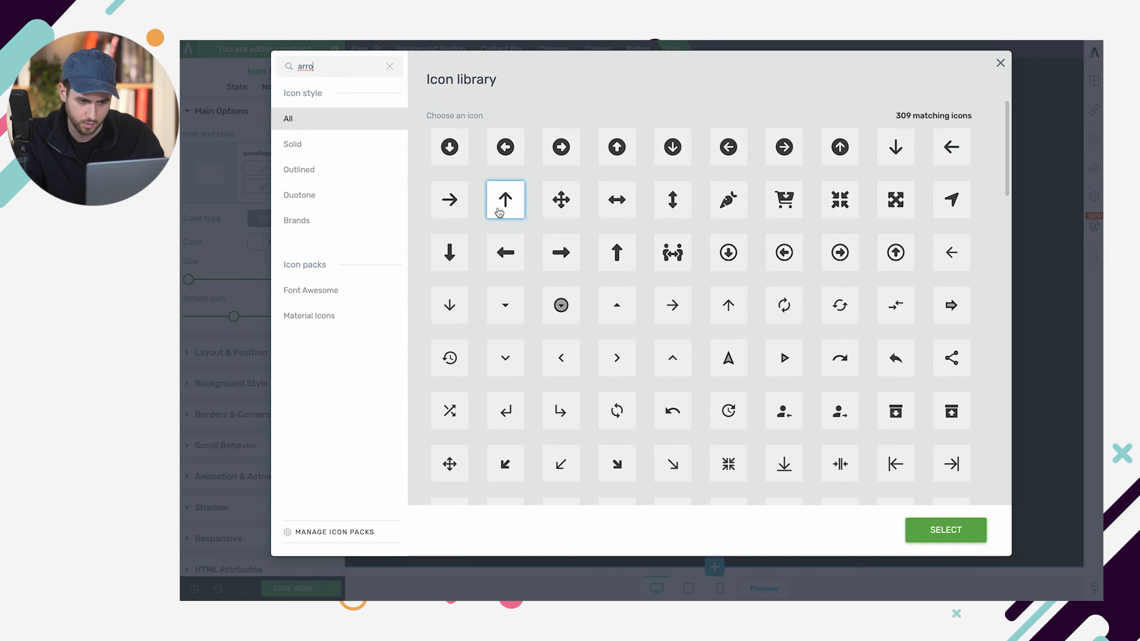
pyautogui.click(625, 263)
pyautogui.click(935, 531)
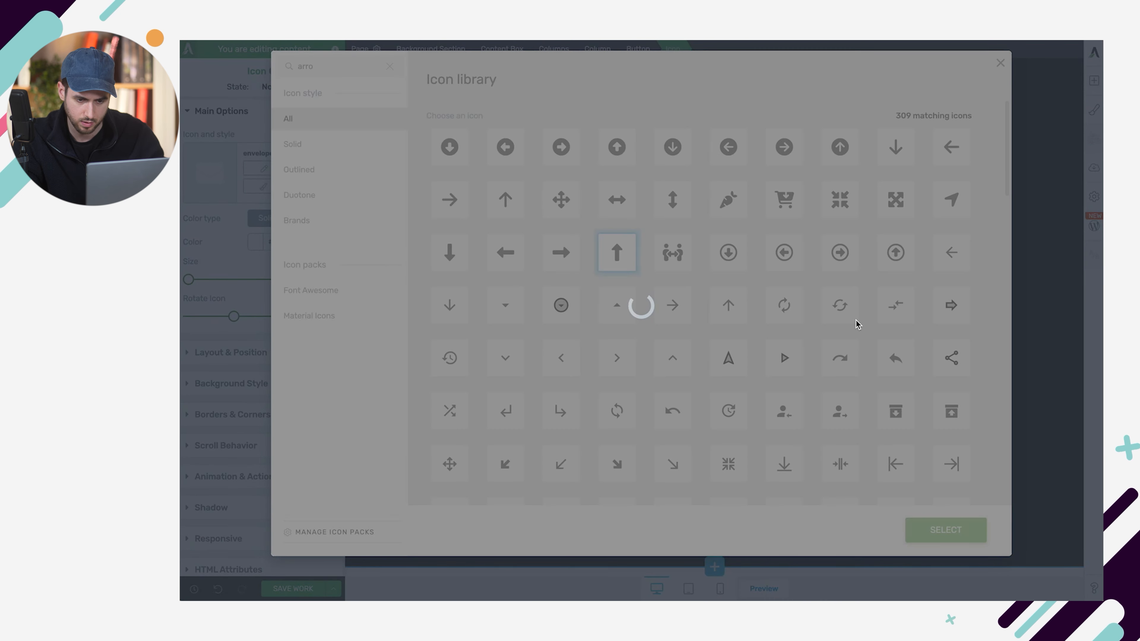
# Step: Change the duplicated button's label to "Access"
pyautogui.doubleClick(776, 225)
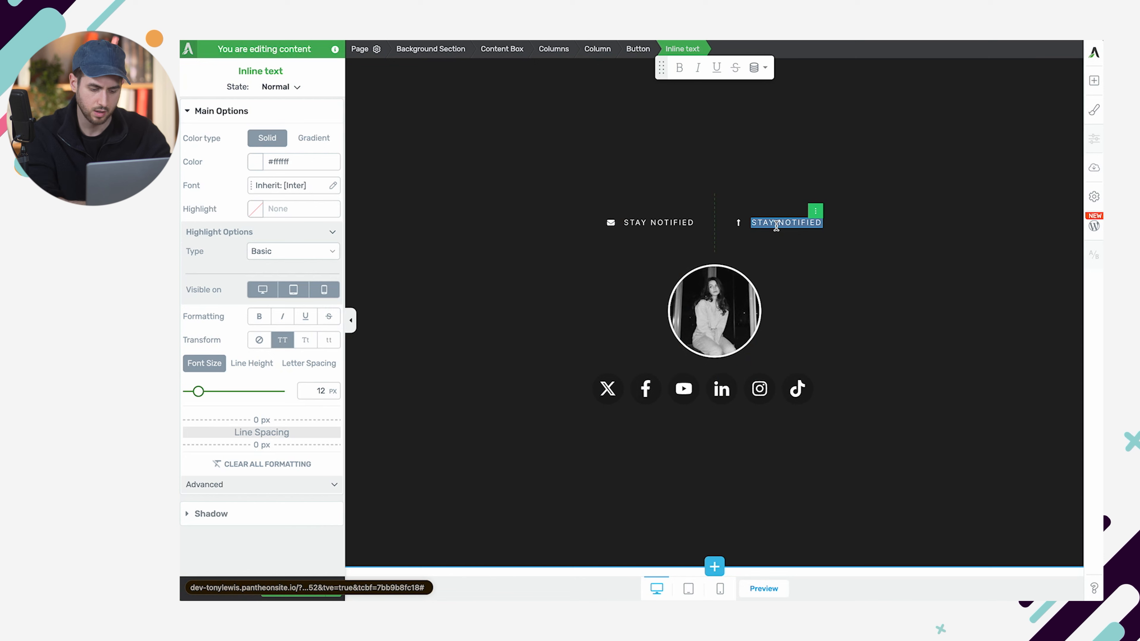
pyautogui.write('A')
pyautogui.click(852, 262)
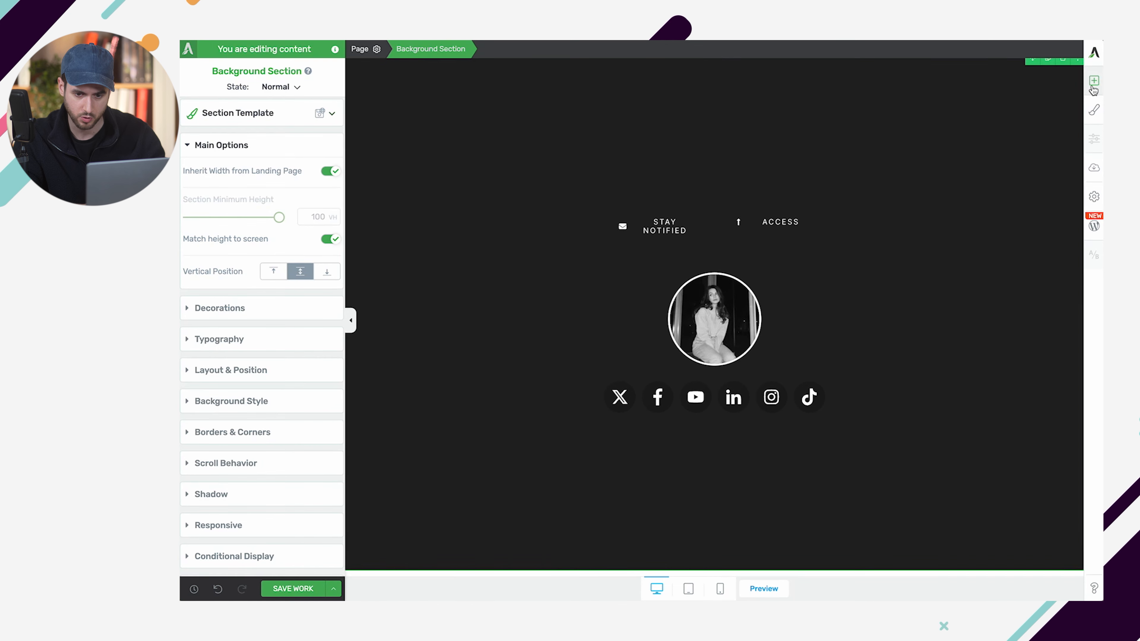
# Step: Examine how the icon, title and subtitle are arranged in the YouTube link button on the reference link page
pyautogui.click(1093, 83)
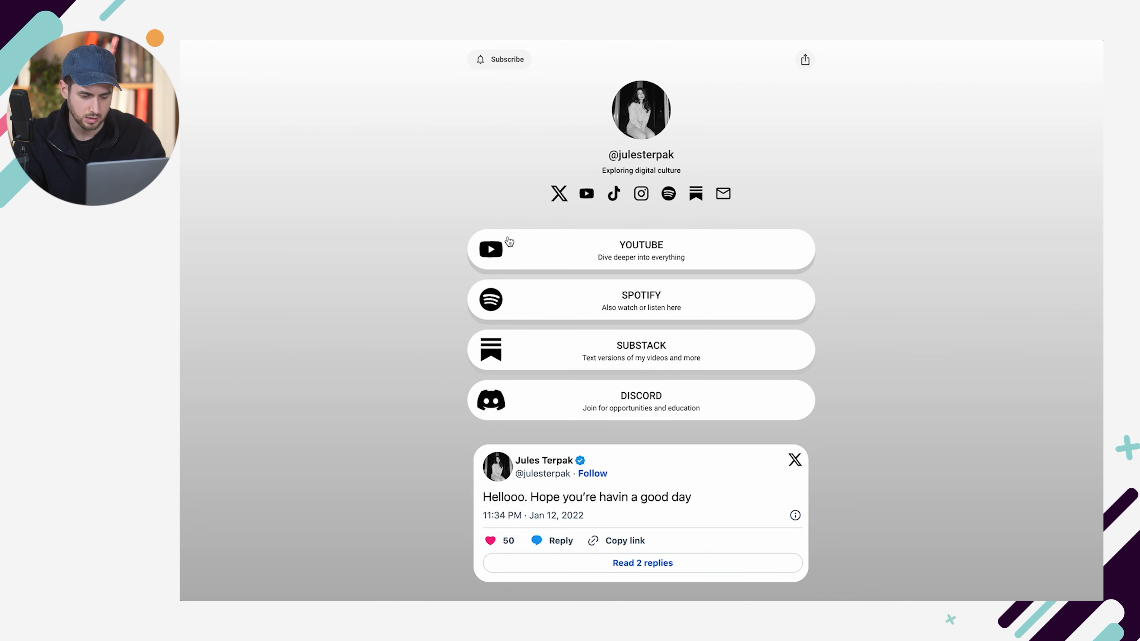
pyautogui.moveTo(506, 235); pyautogui.dragTo(486, 234)
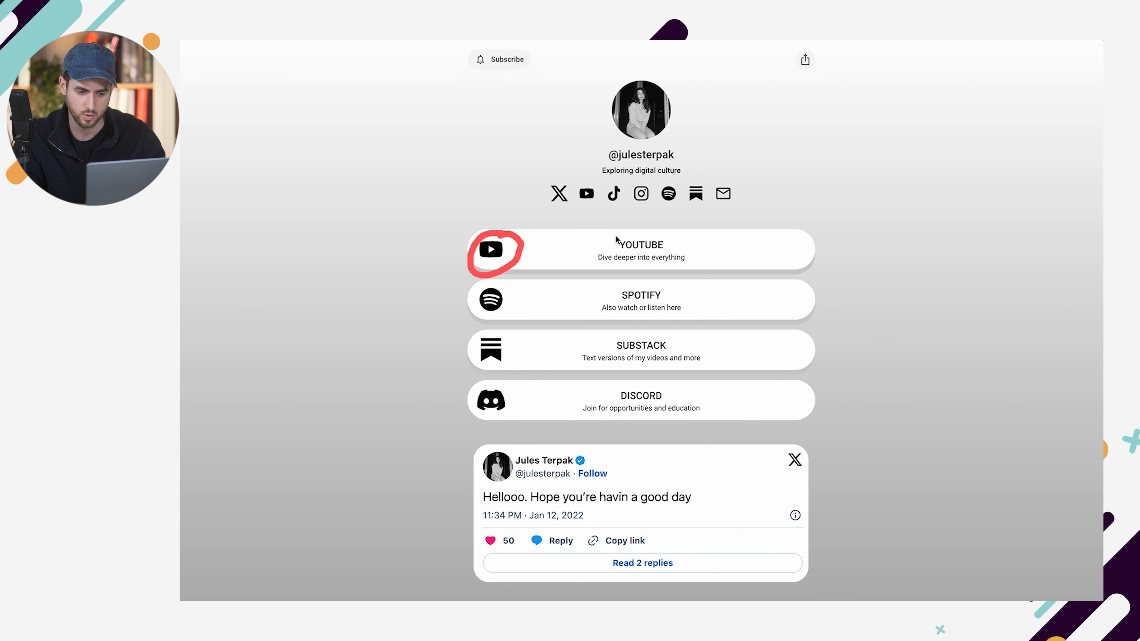
pyautogui.moveTo(620, 234)
pyautogui.mouseDown()
pyautogui.moveTo(600, 232)
pyautogui.moveTo(583, 274)
pyautogui.moveTo(696, 268)
pyautogui.moveTo(694, 240)
pyautogui.moveTo(615, 229)
pyautogui.mouseUp()
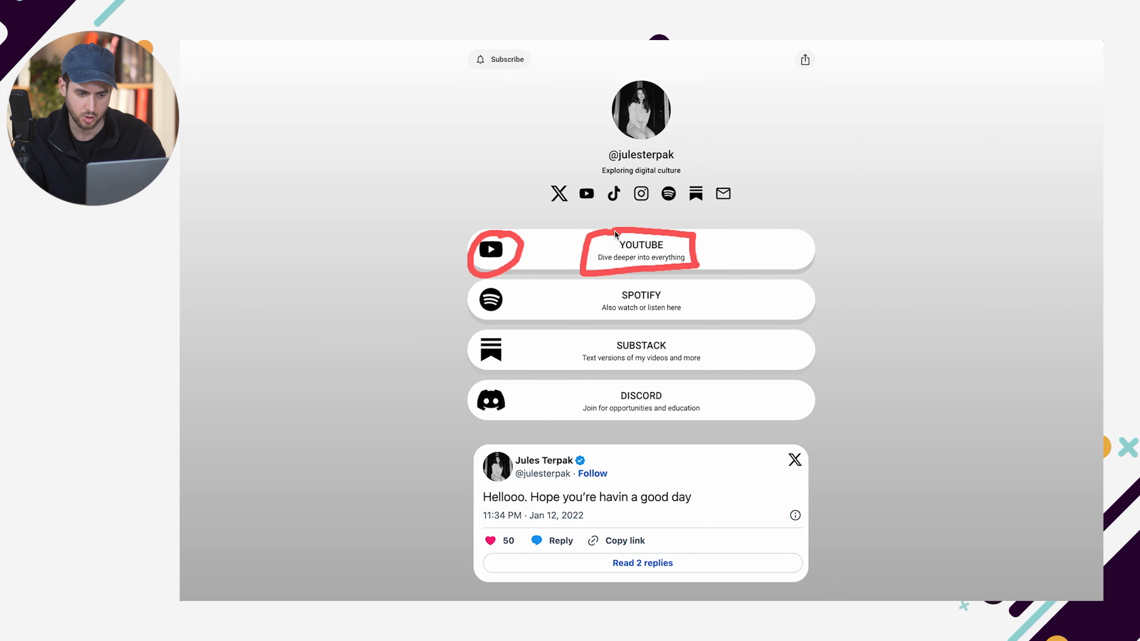
pyautogui.moveTo(527, 265); pyautogui.dragTo(523, 275)
pyautogui.moveTo(534, 222); pyautogui.dragTo(514, 224)
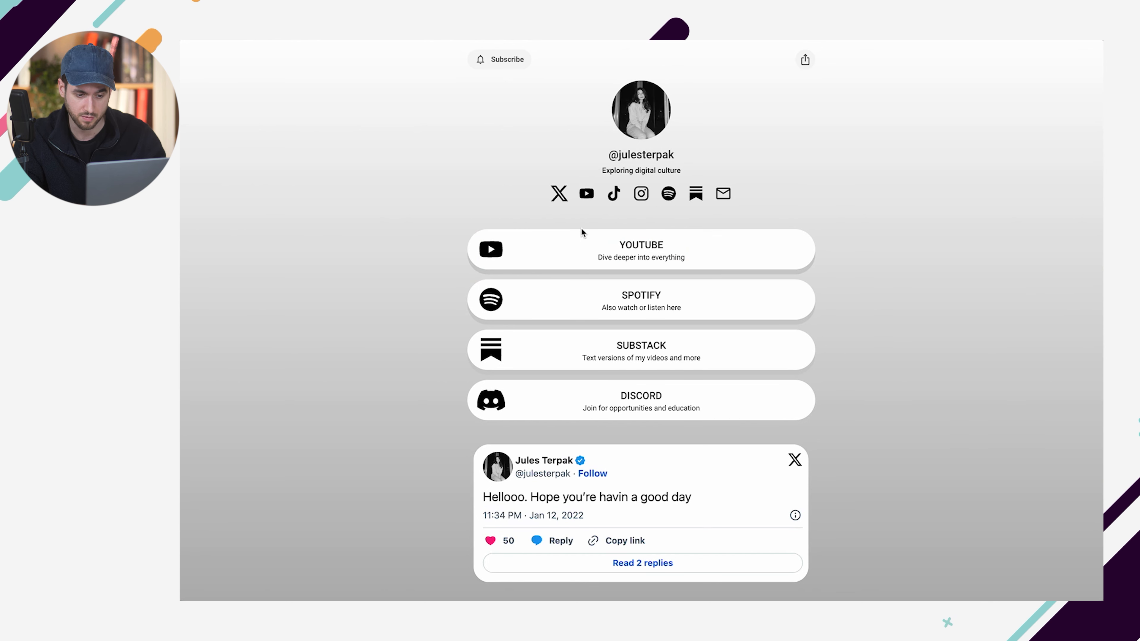
pyautogui.moveTo(581, 229); pyautogui.dragTo(680, 226)
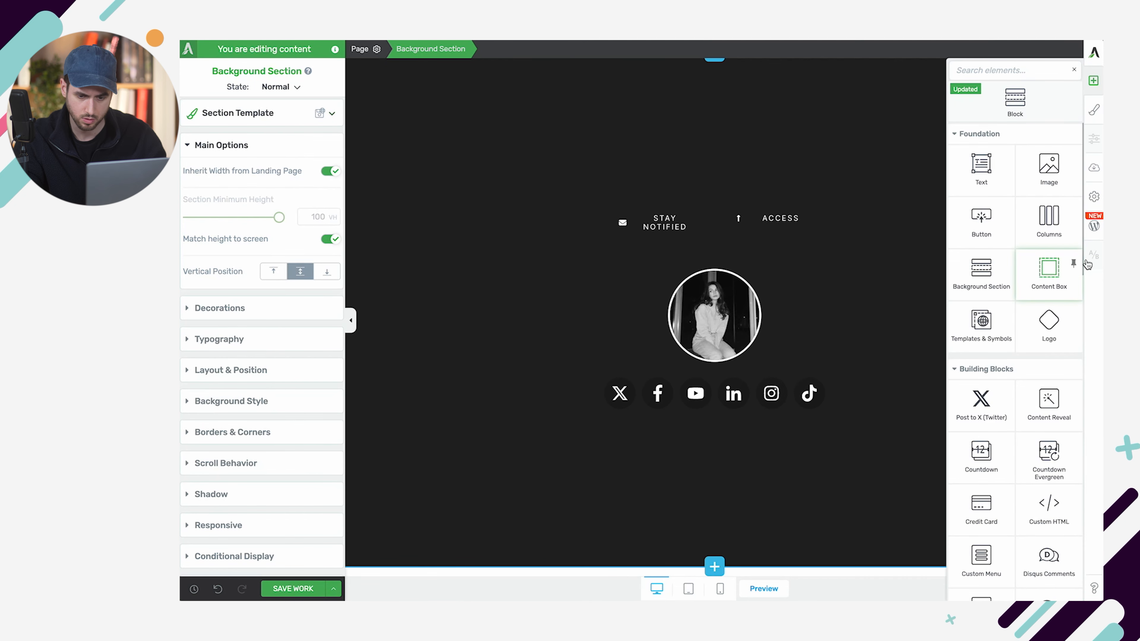
# Step: Insert a two-column element with a 1/3 and 2/3 layout below the social icons in the content box
pyautogui.moveTo(1048, 223); pyautogui.dragTo(689, 419)
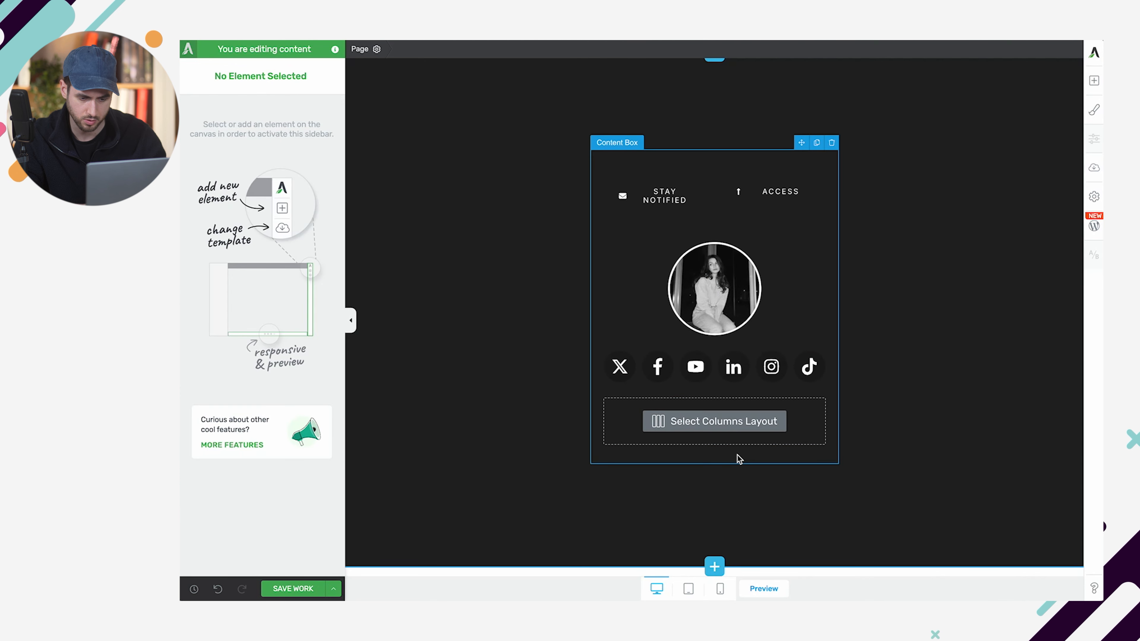
pyautogui.click(714, 422)
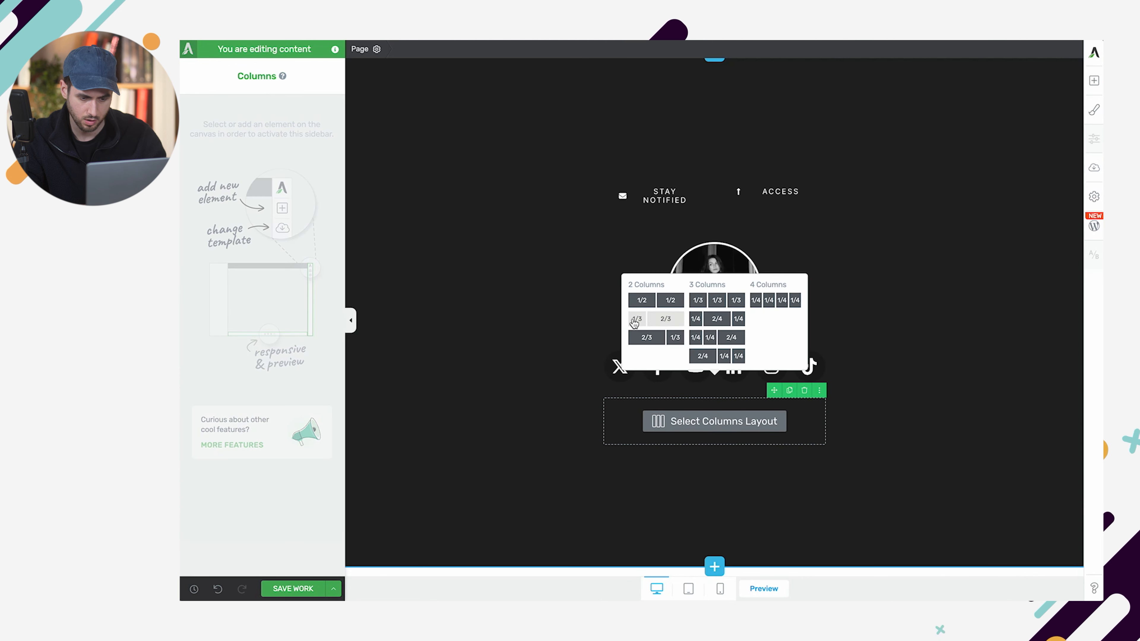
pyautogui.click(651, 318)
# Step: Insert an icon element in the narrow column and choose the Spotify icon by searching the icon library for "spot"
pyautogui.click(1093, 81)
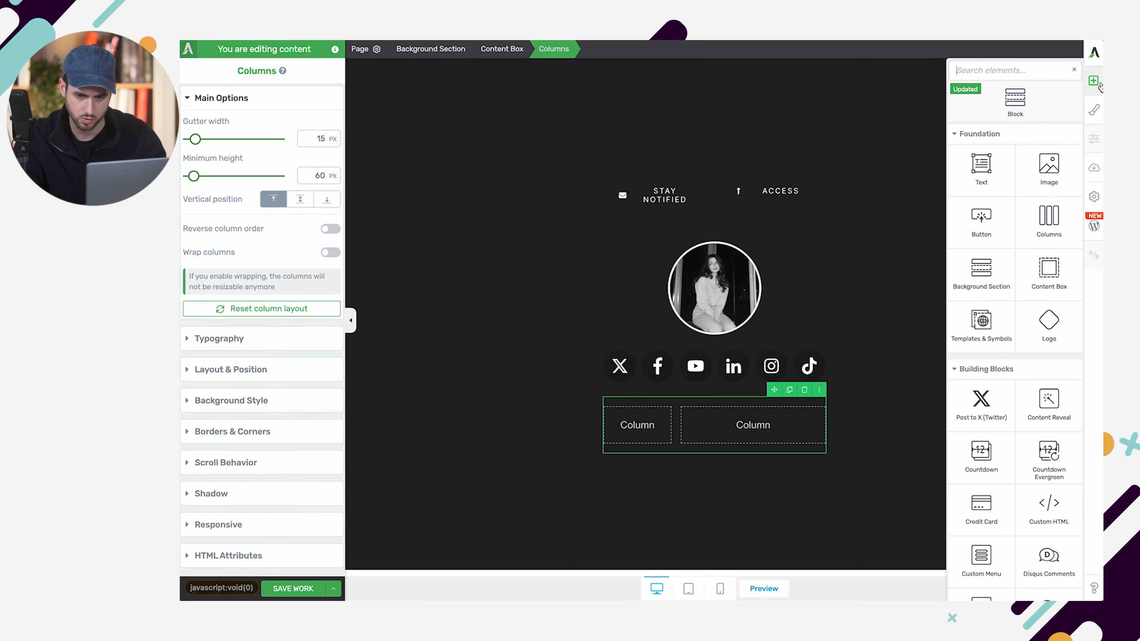
pyautogui.write('ico')
pyautogui.moveTo(1048, 152); pyautogui.dragTo(669, 460)
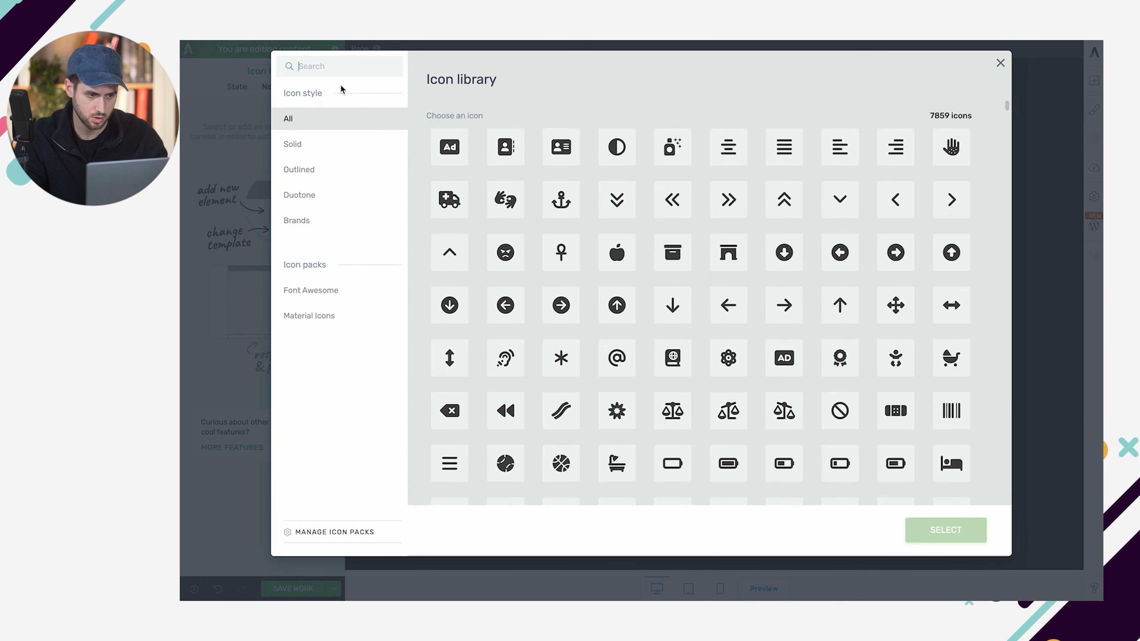
pyautogui.write('ot')
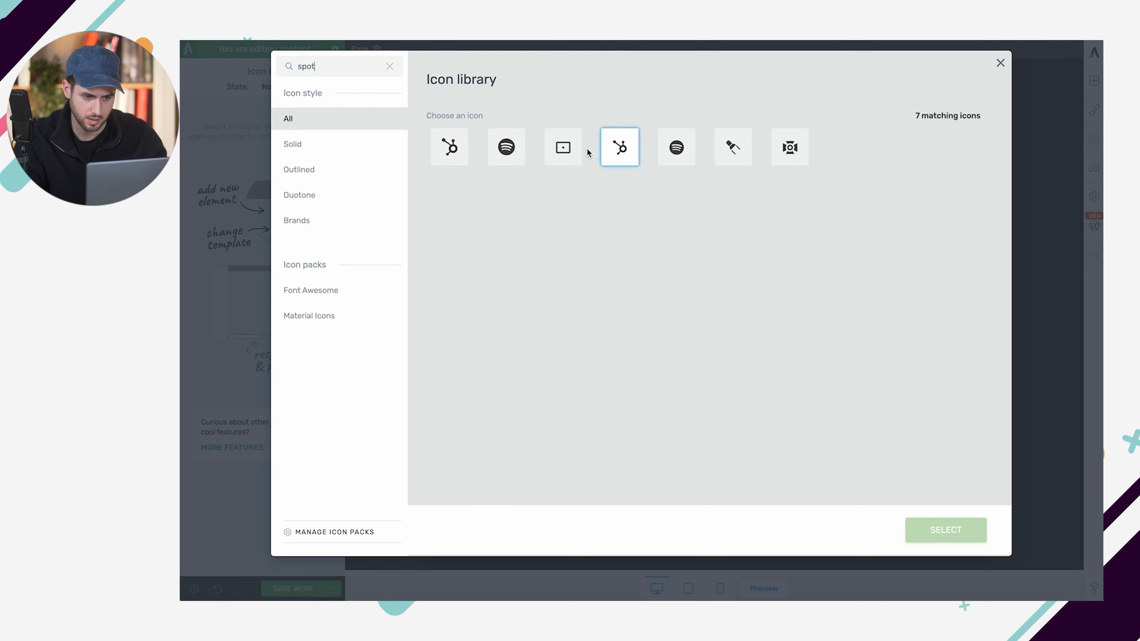
pyautogui.click(506, 147)
pyautogui.click(958, 532)
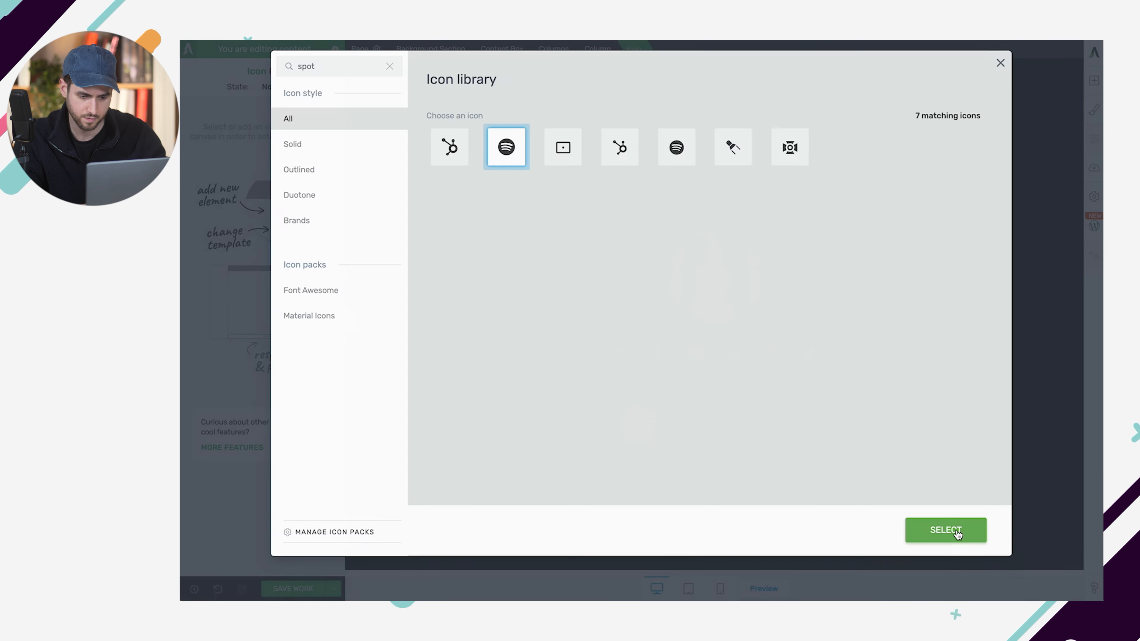
# Step: Set the Spotify icon's color to white (#ffffff), keeping a single icon in the column
pyautogui.click(257, 249)
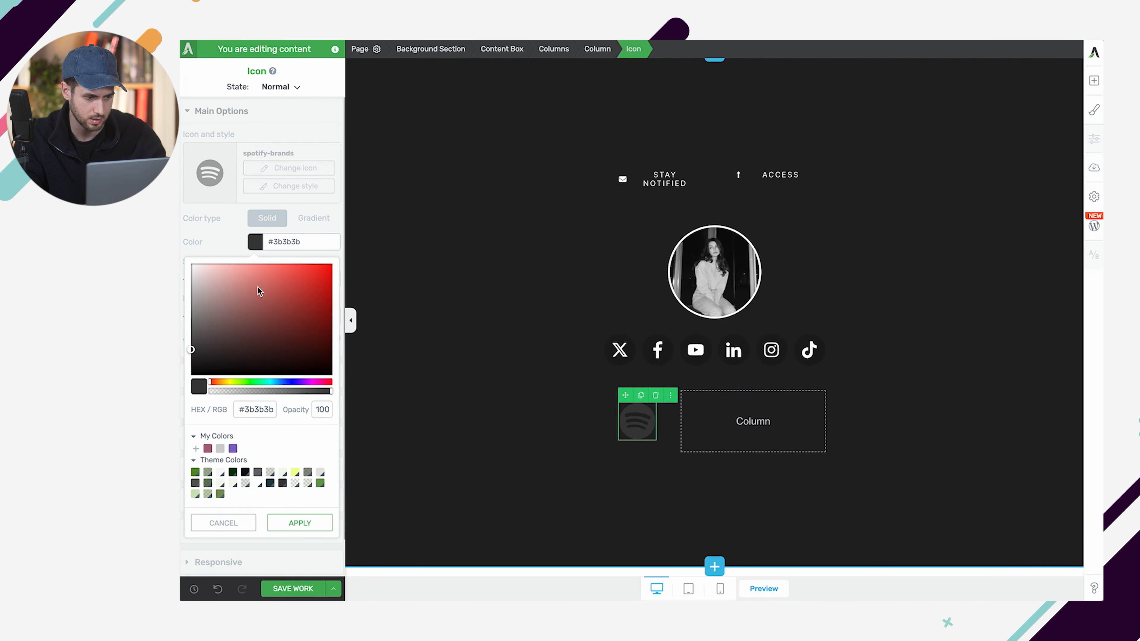
pyautogui.moveTo(257, 290); pyautogui.dragTo(188, 259)
pyautogui.click(321, 519)
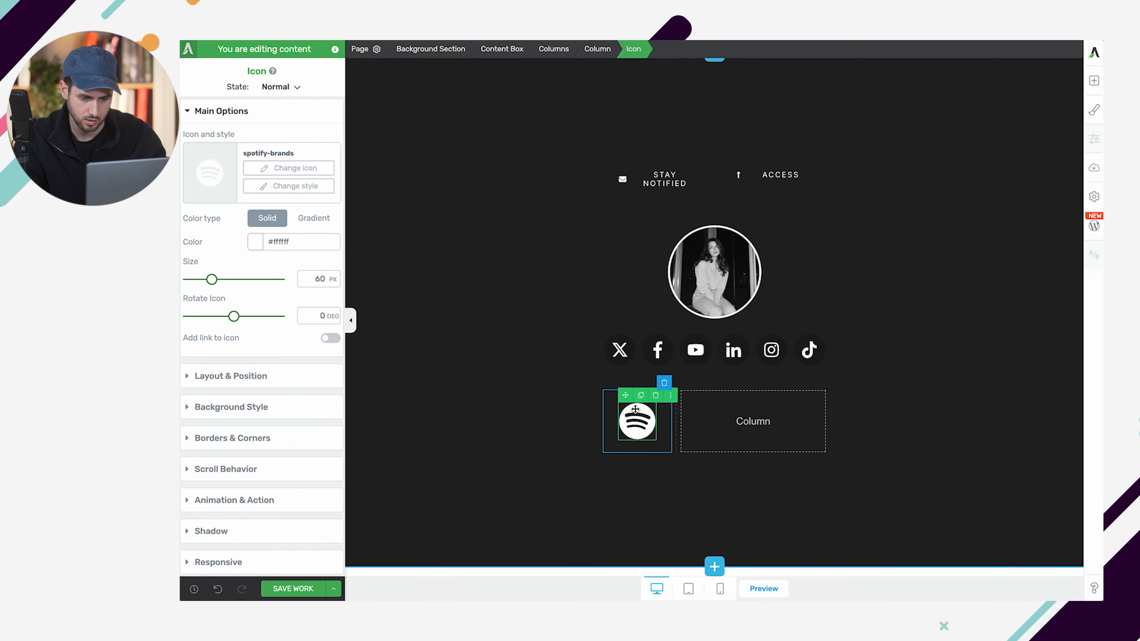
pyautogui.click(641, 395)
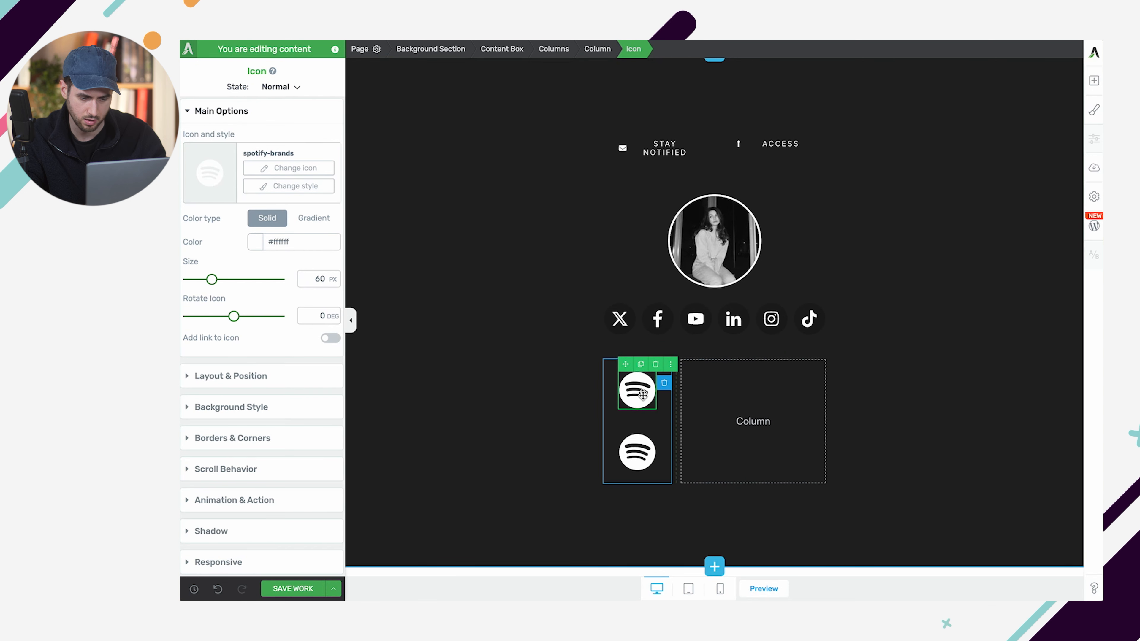
pyautogui.click(655, 427)
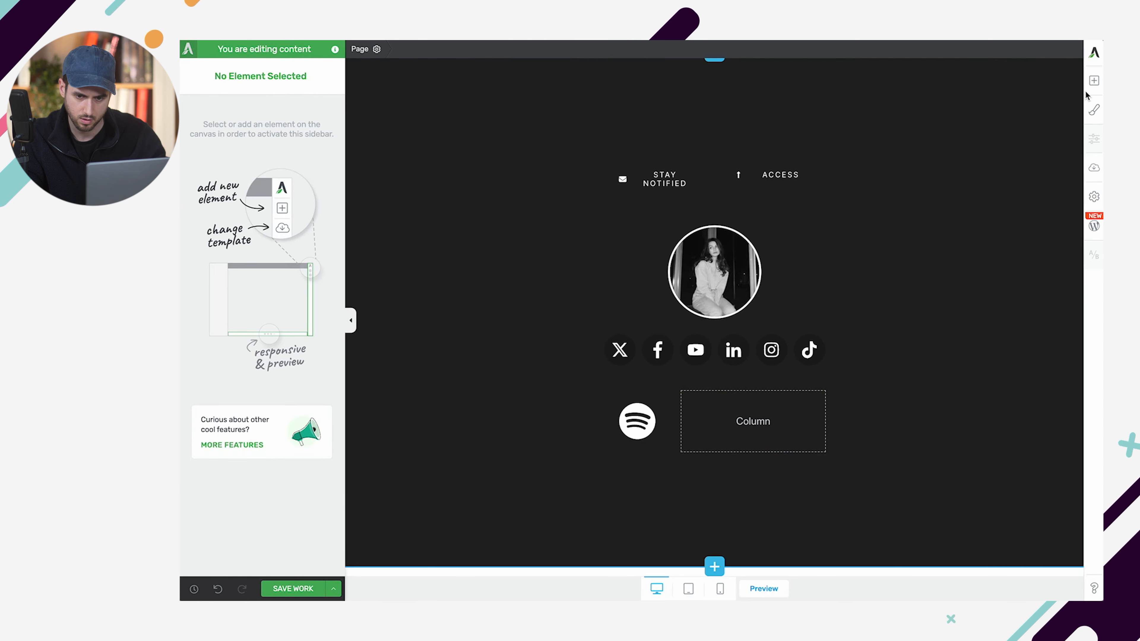
# Step: Insert a text element in the wide column reading "Catch me on Spotify" and center it
pyautogui.click(1092, 88)
pyautogui.moveTo(982, 168); pyautogui.dragTo(795, 442)
pyautogui.write('Catch m')
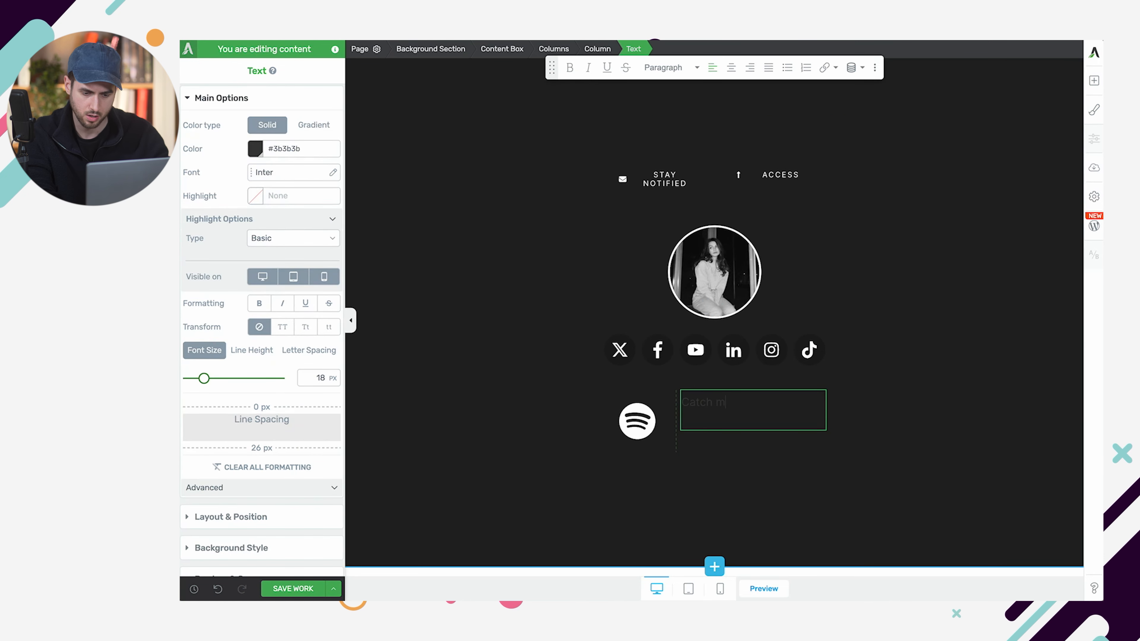
pyautogui.write('e on Spotify')
pyautogui.hotkey('ctrl', 'a')
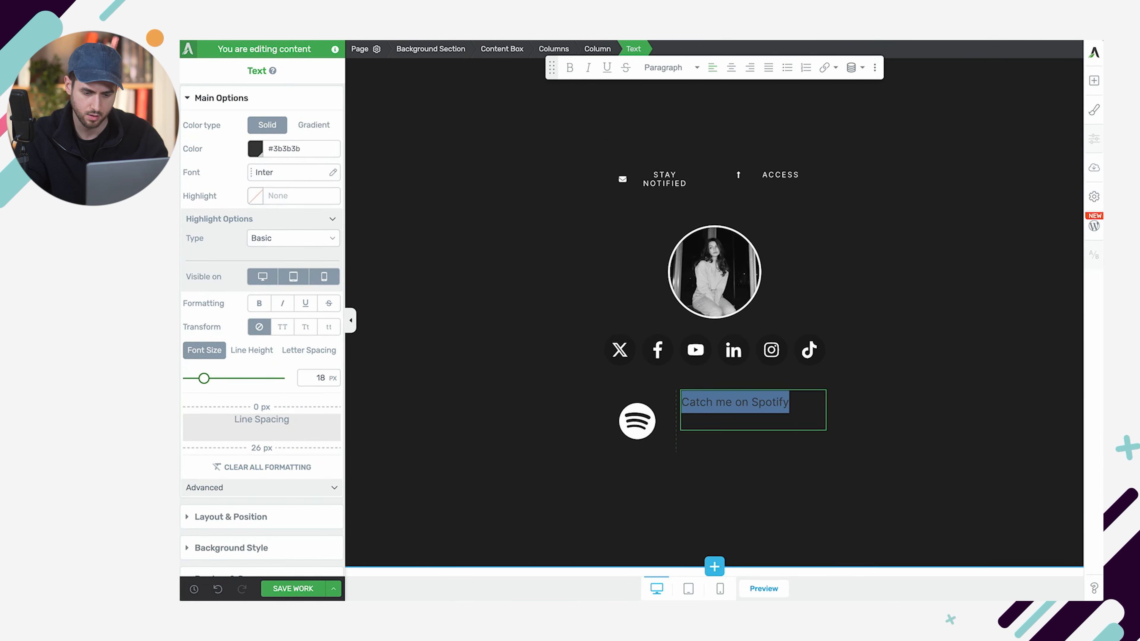
pyautogui.hotkey('ctrl', 'e')
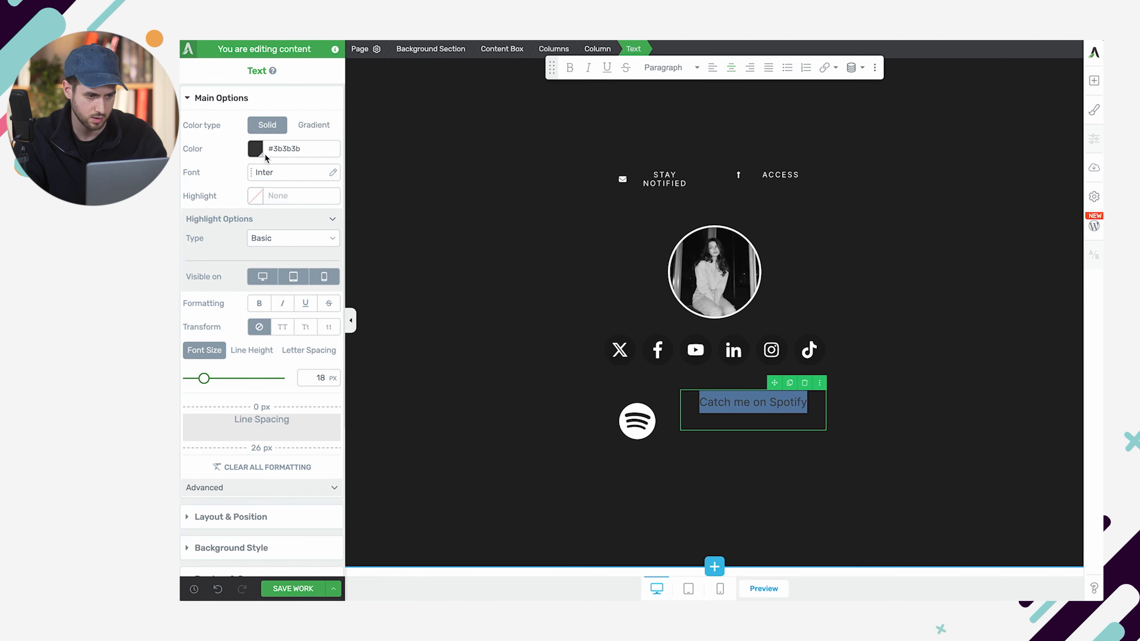
# Step: Apply the Heading 6 style to the "Catch me on Spotify" text
pyautogui.click(663, 68)
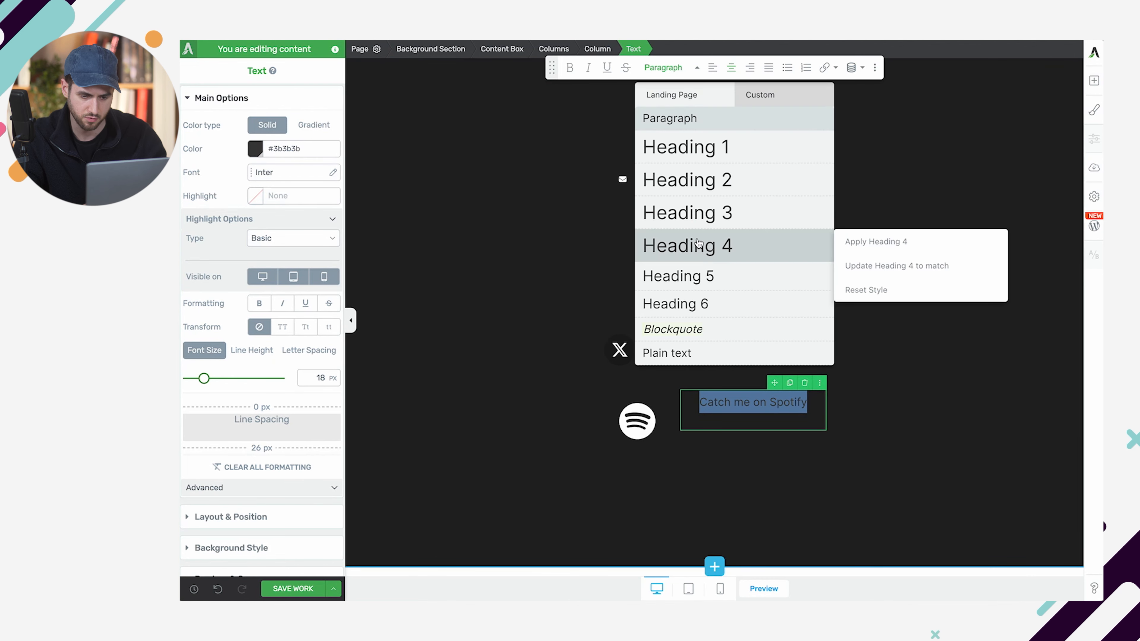
pyautogui.click(698, 242)
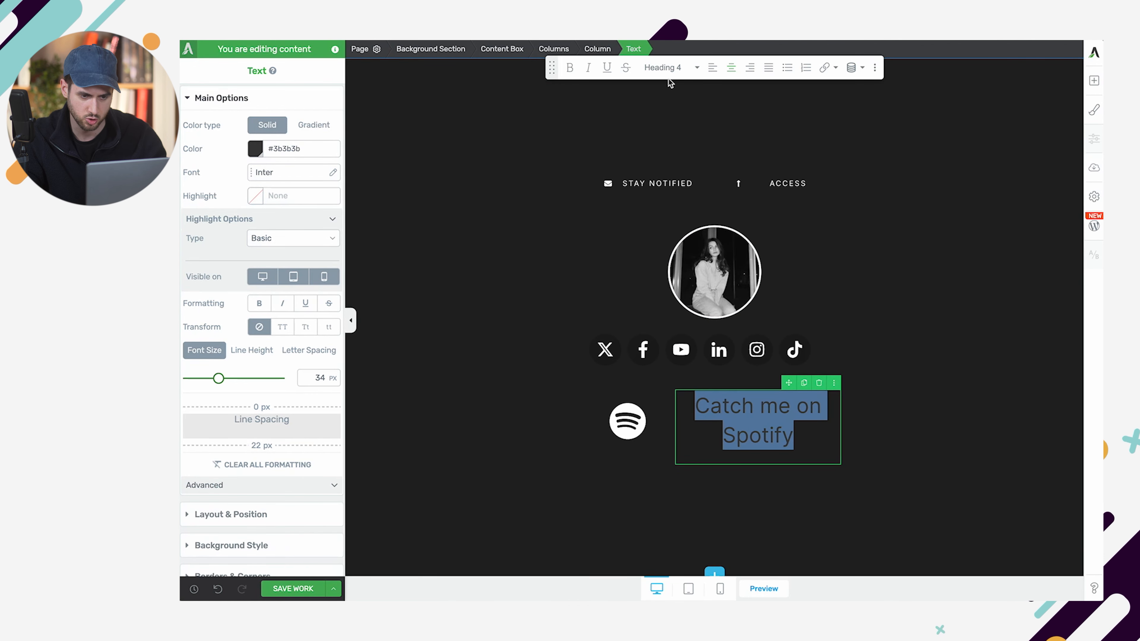
pyautogui.click(669, 68)
pyautogui.click(724, 301)
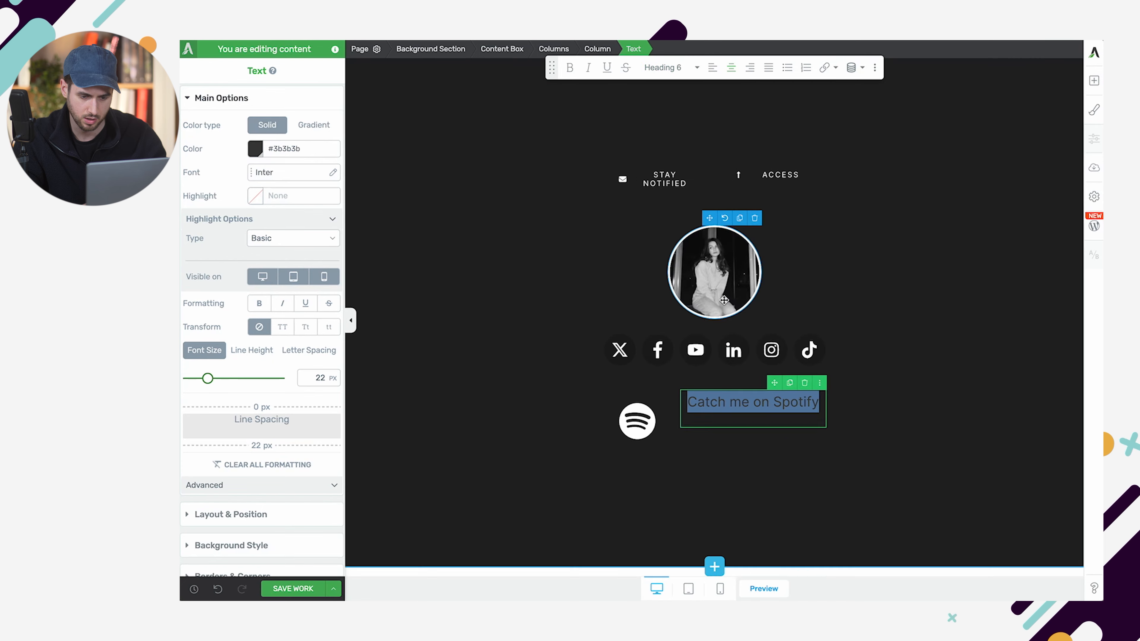
# Step: Set the spacing below the Spotify heading to 0 px and center the columns' content vertically
pyautogui.moveTo(246, 446); pyautogui.dragTo(288, 390)
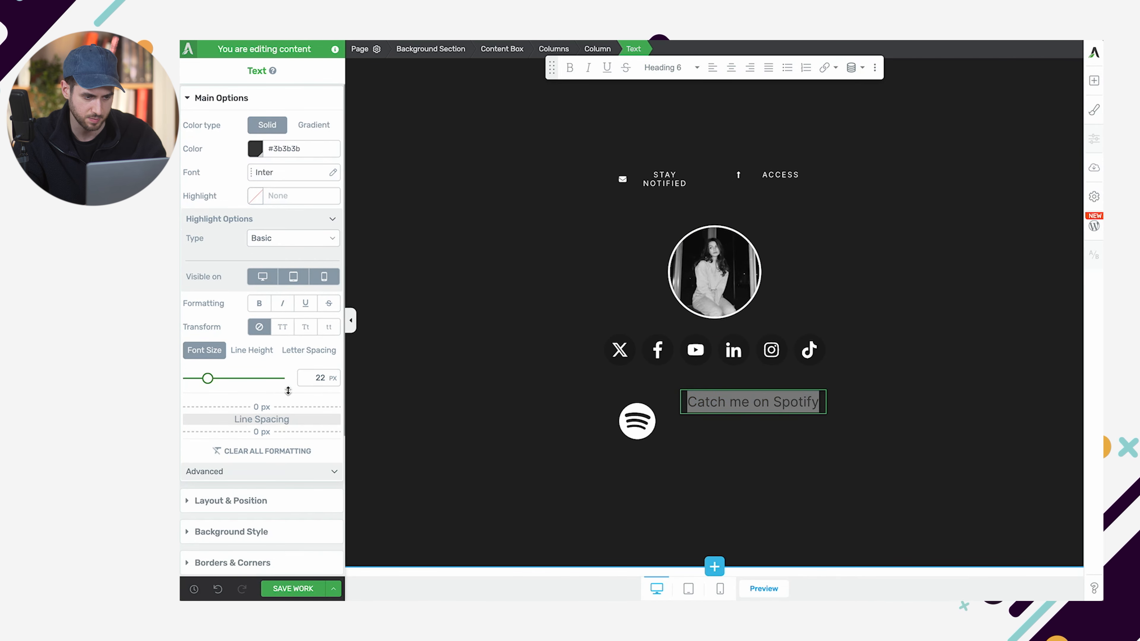
pyautogui.click(567, 48)
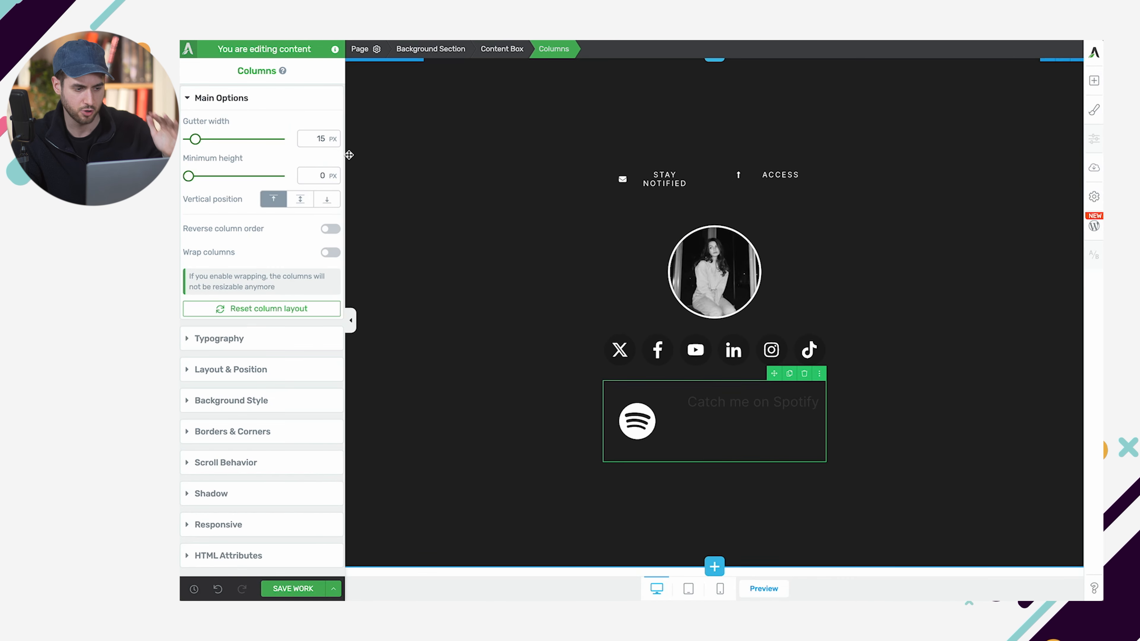
pyautogui.click(300, 200)
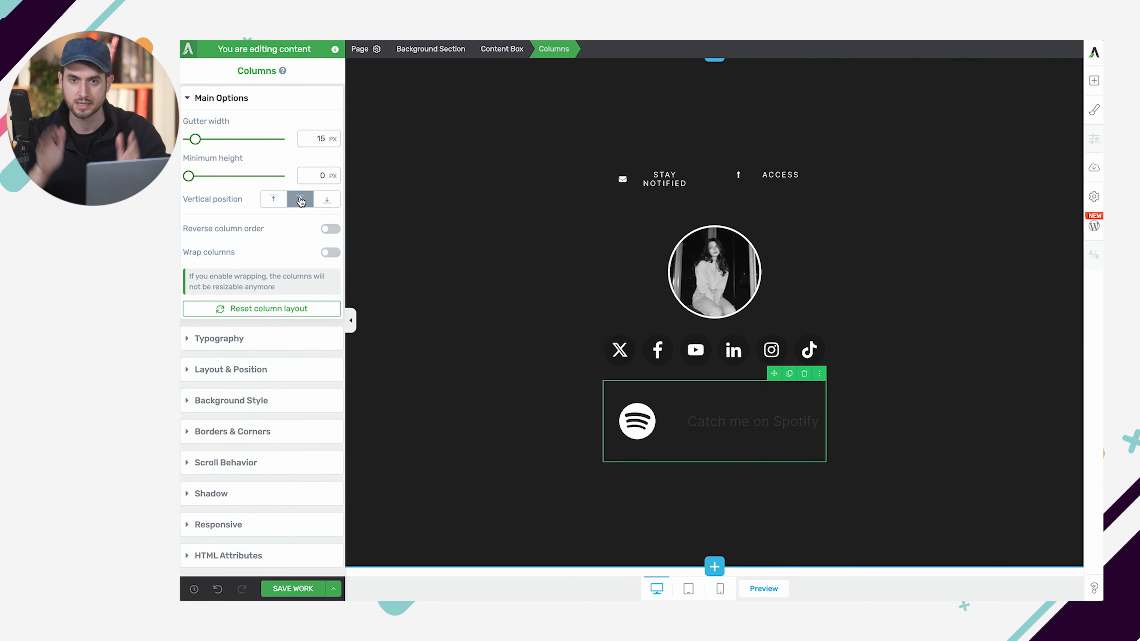
# Step: Set the "Catch me on Spotify" text color to the white theme color Light elements (#ffffff)
pyautogui.tripleClick(747, 431)
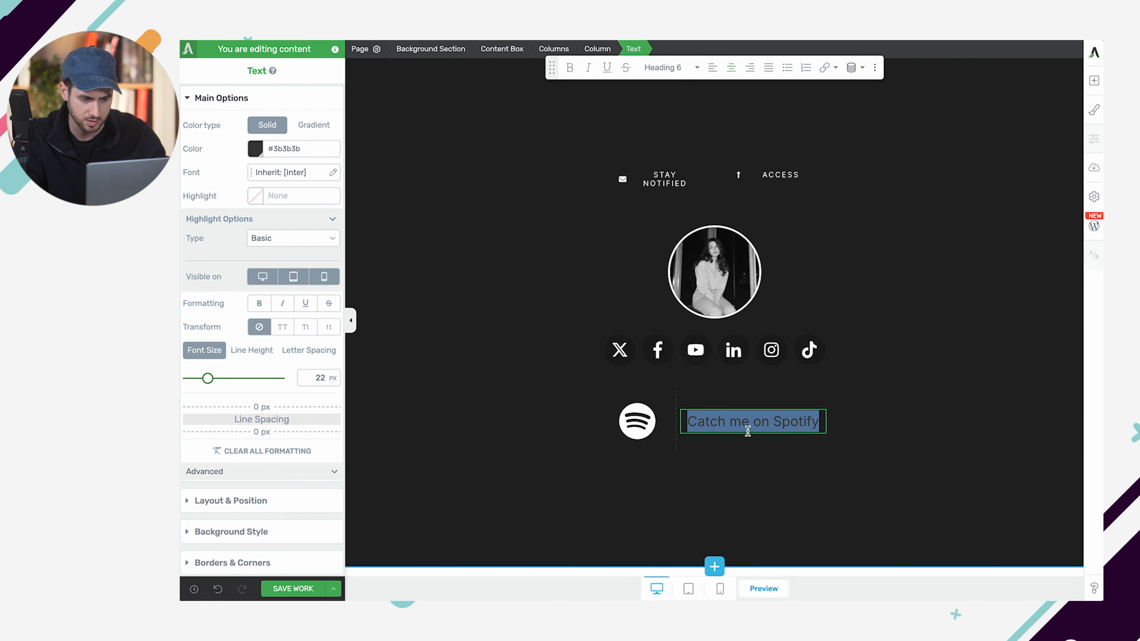
pyautogui.click(255, 148)
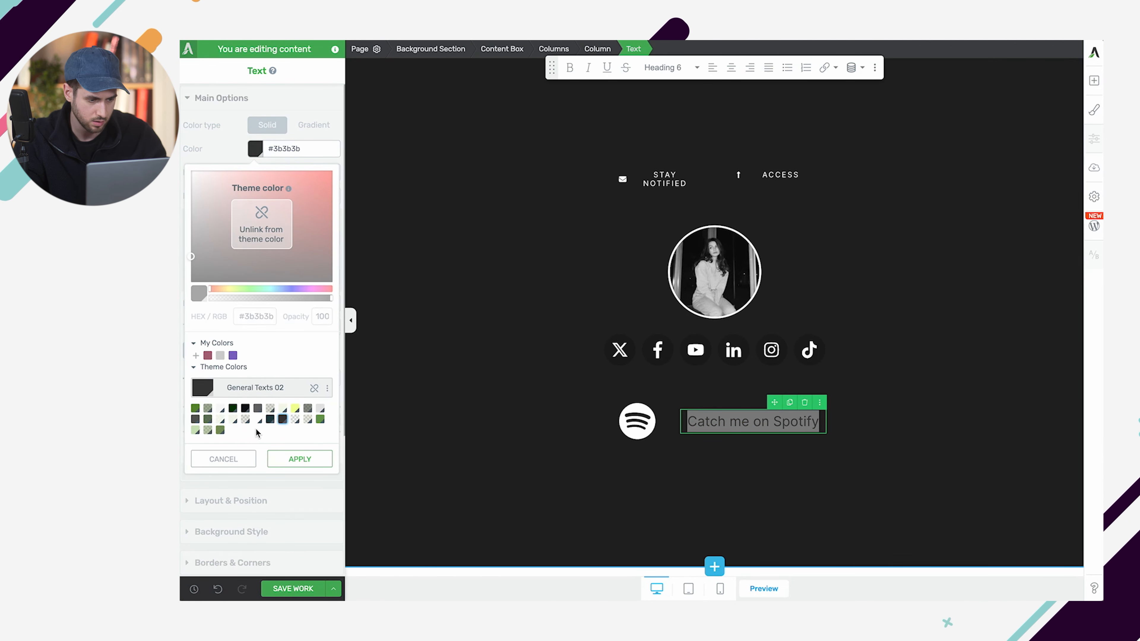
pyautogui.click(257, 420)
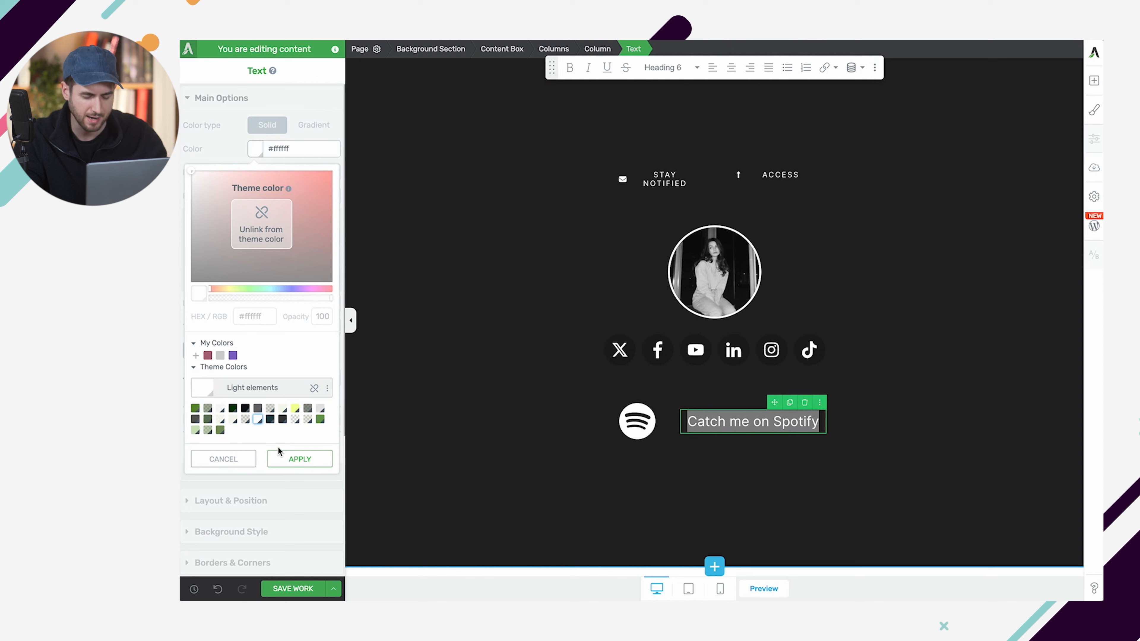
pyautogui.click(281, 457)
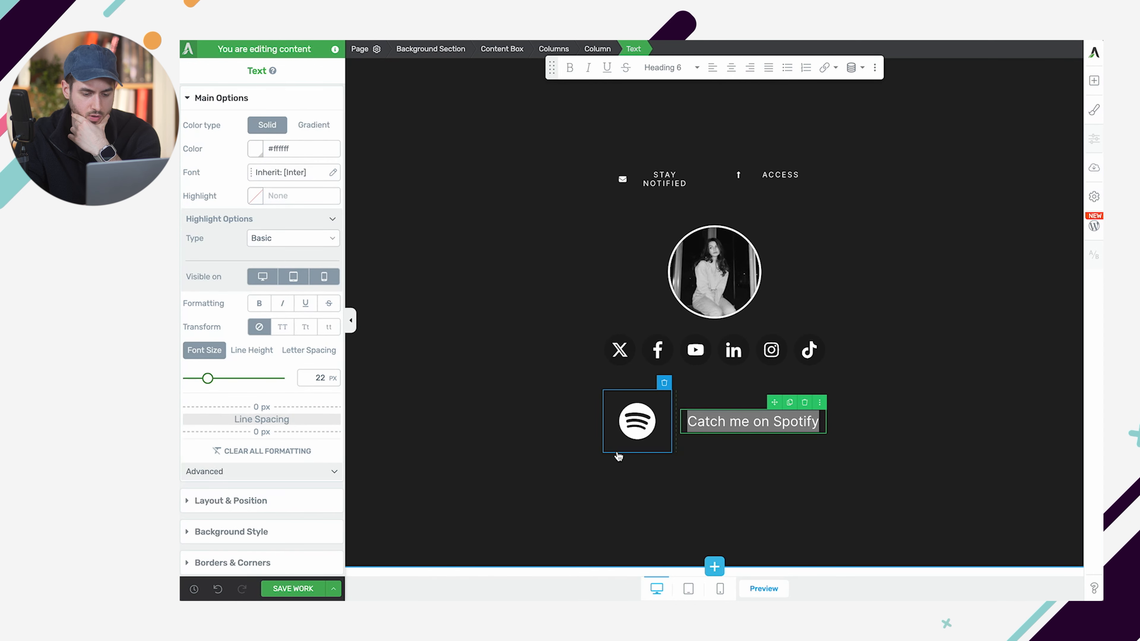
pyautogui.click(622, 460)
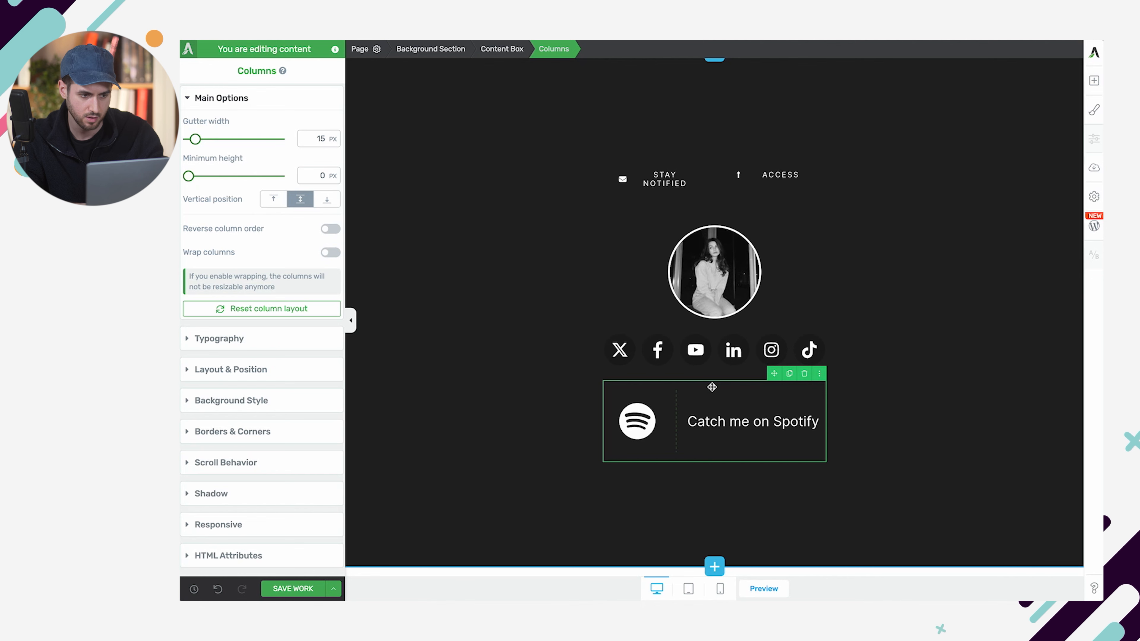
pyautogui.click(646, 435)
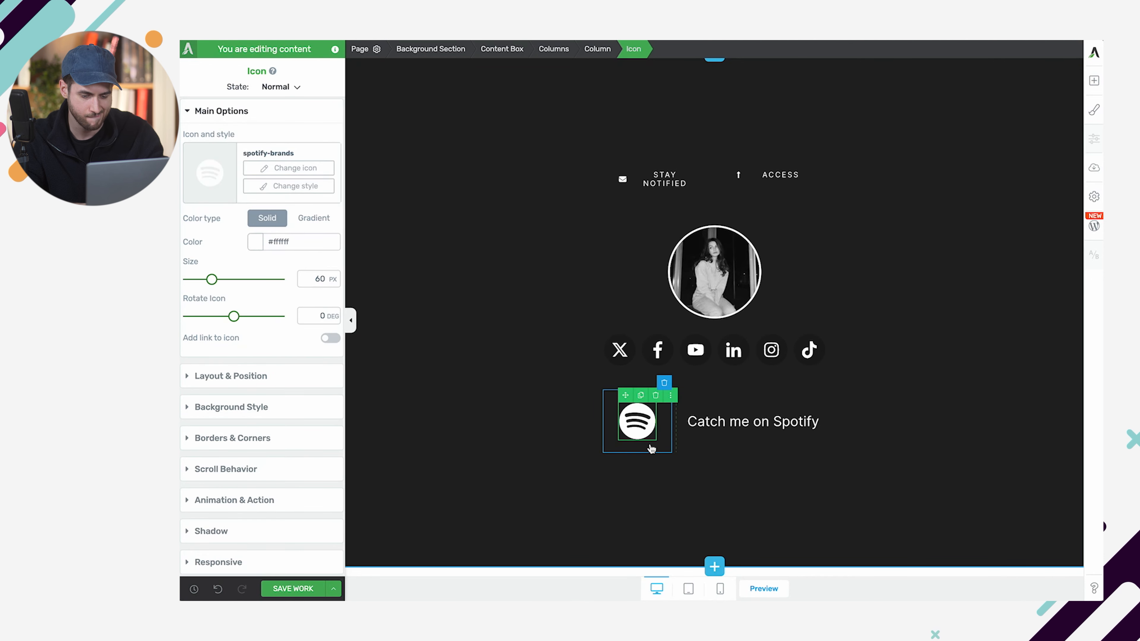
pyautogui.click(654, 451)
pyautogui.click(687, 448)
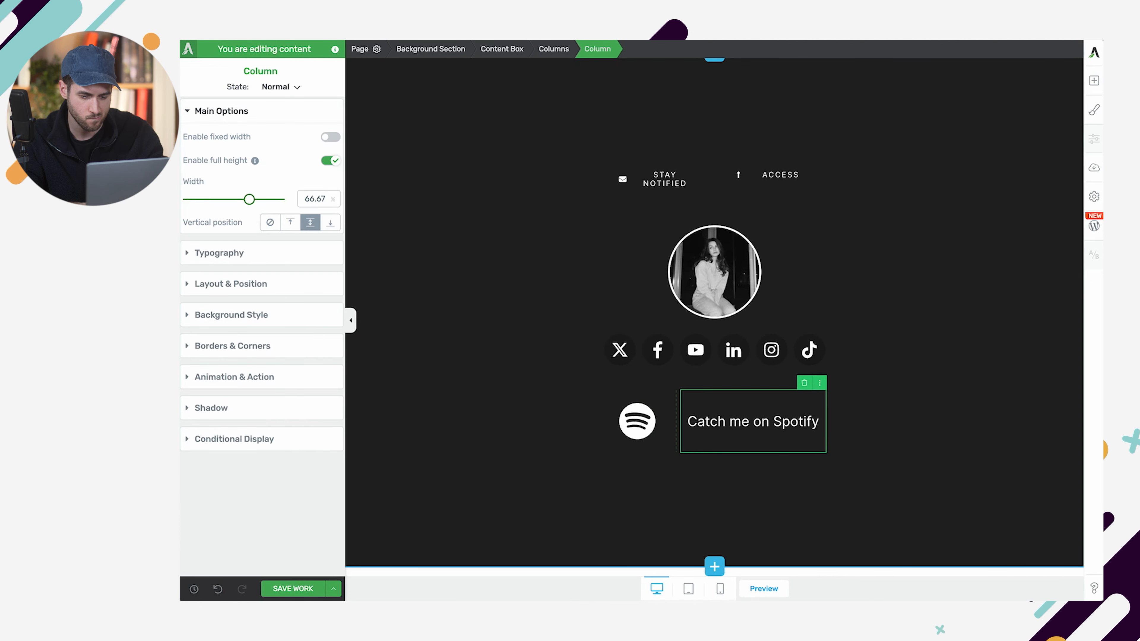
pyautogui.click(658, 453)
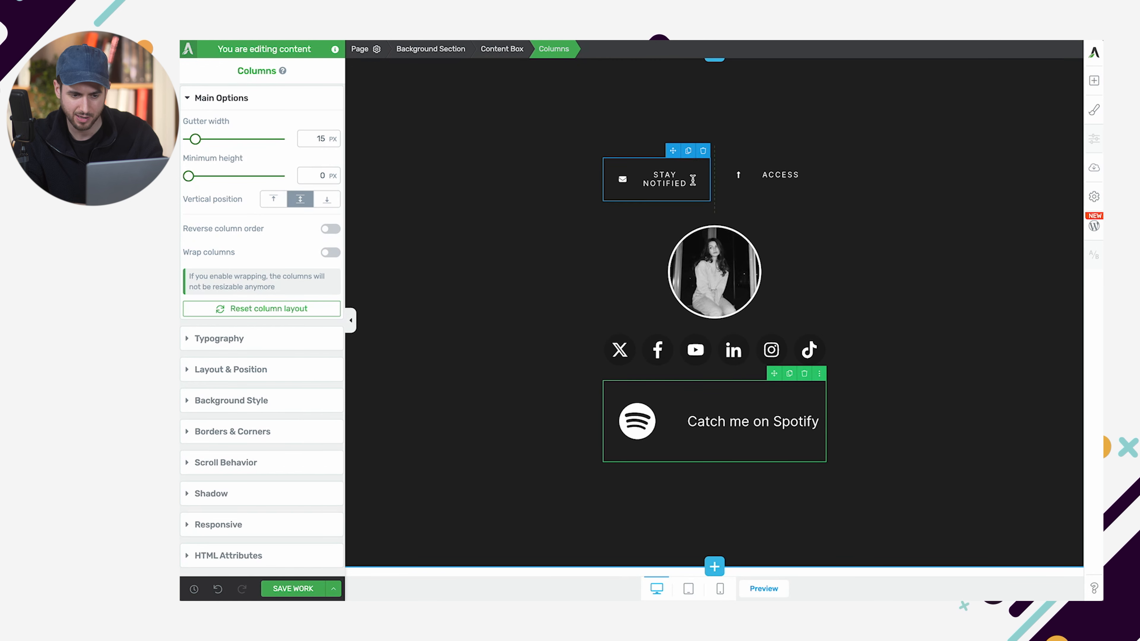
# Step: Widen the "Stay Notified" button's column so that its label fits on one line
pyautogui.moveTo(716, 176); pyautogui.dragTo(734, 175)
pyautogui.click(832, 322)
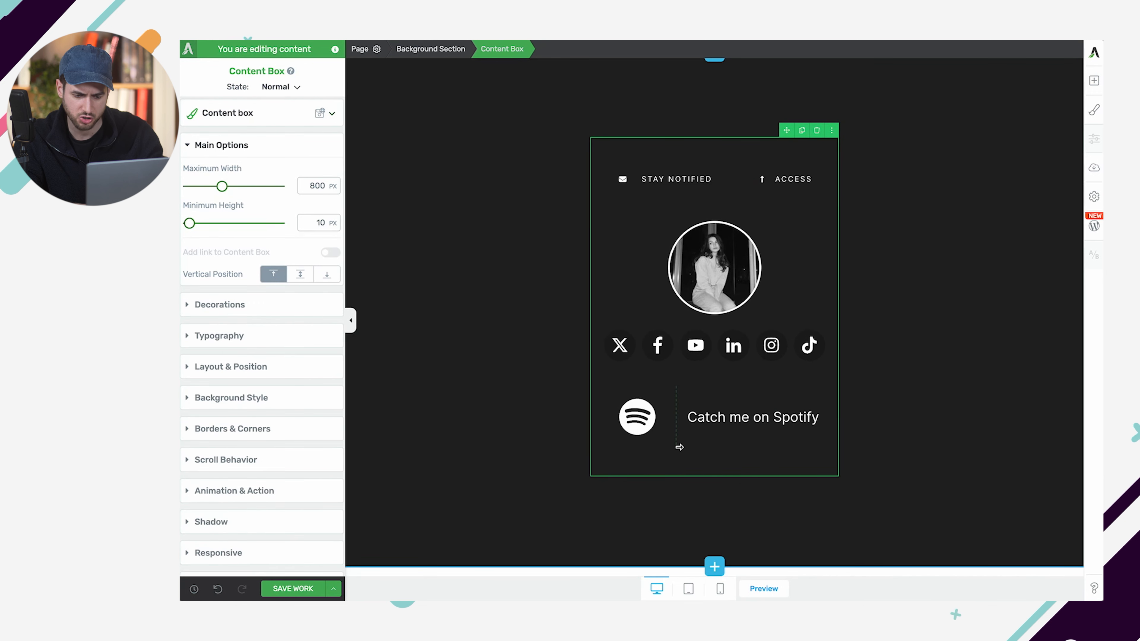
# Step: Duplicate the two-column Spotify link row
pyautogui.click(663, 447)
pyautogui.click(553, 49)
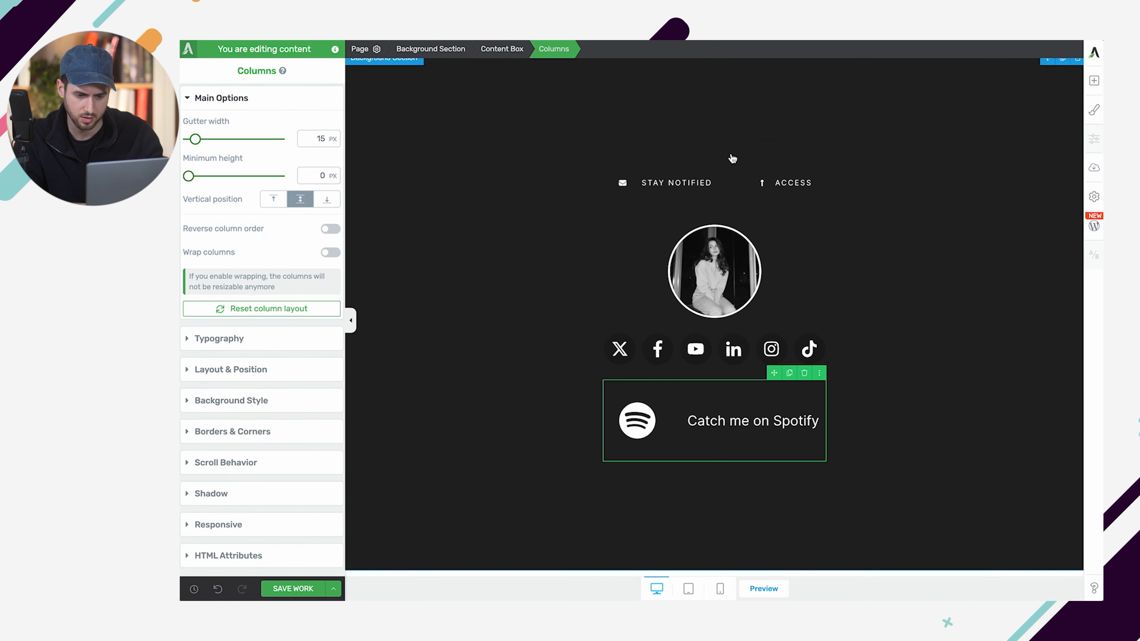
pyautogui.click(789, 369)
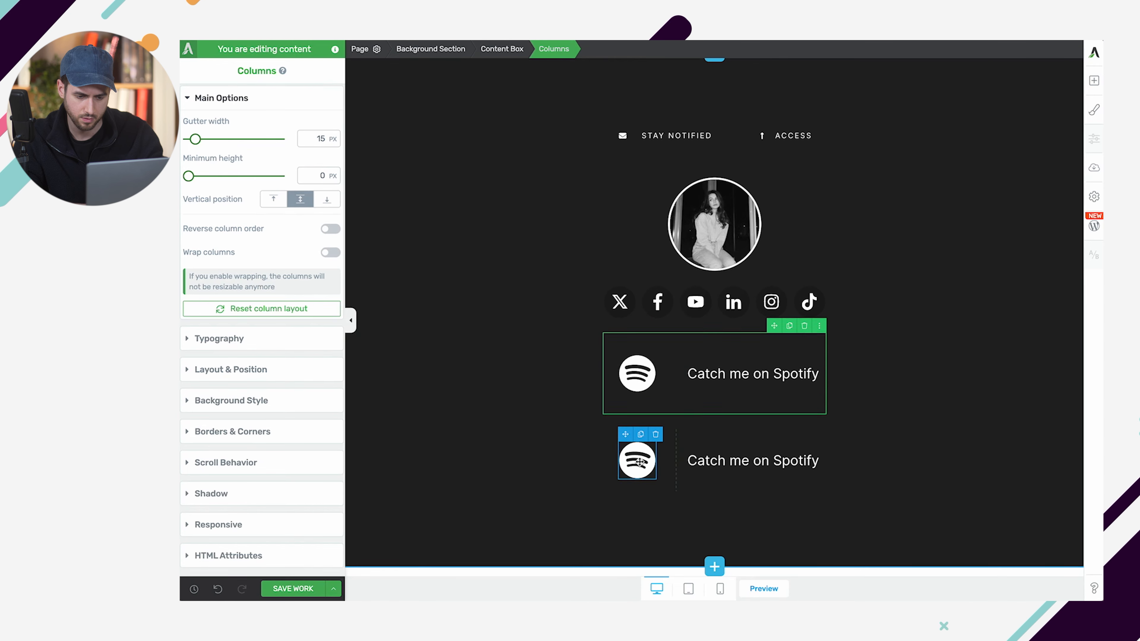
# Step: Replace the duplicated row's Spotify icon with the Discord icon by searching the icon library for "disco"
pyautogui.click(637, 460)
pyautogui.click(253, 171)
pyautogui.write('disco')
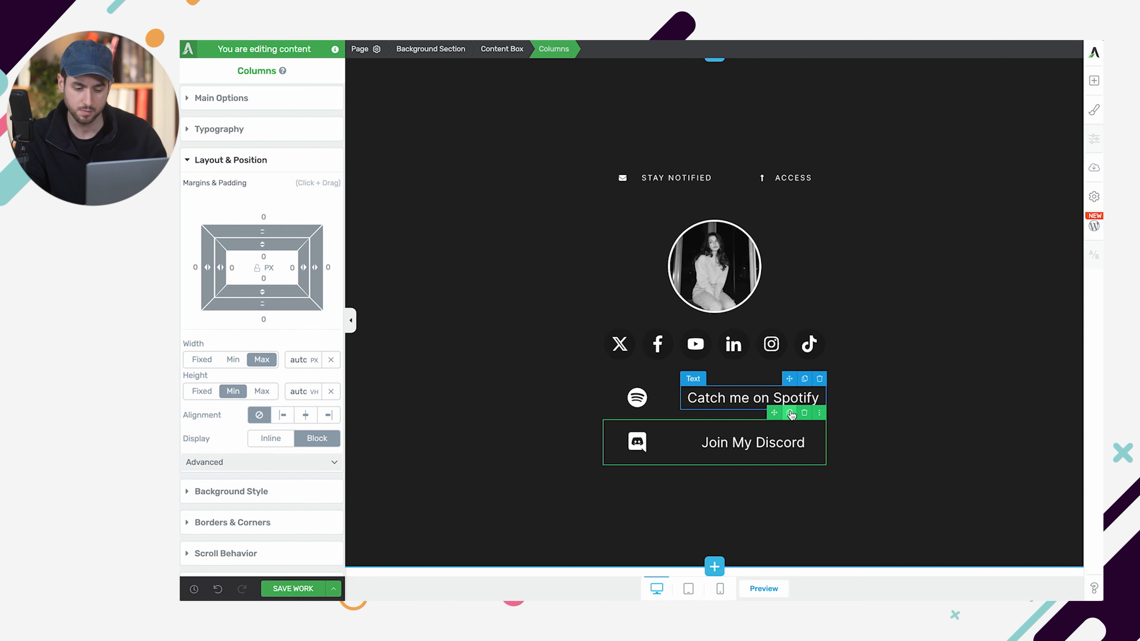
# Step: Duplicate the Discord link row and replace the lower row's icon with the YouTube icon by searching the icon library for "youtu"
pyautogui.click(790, 413)
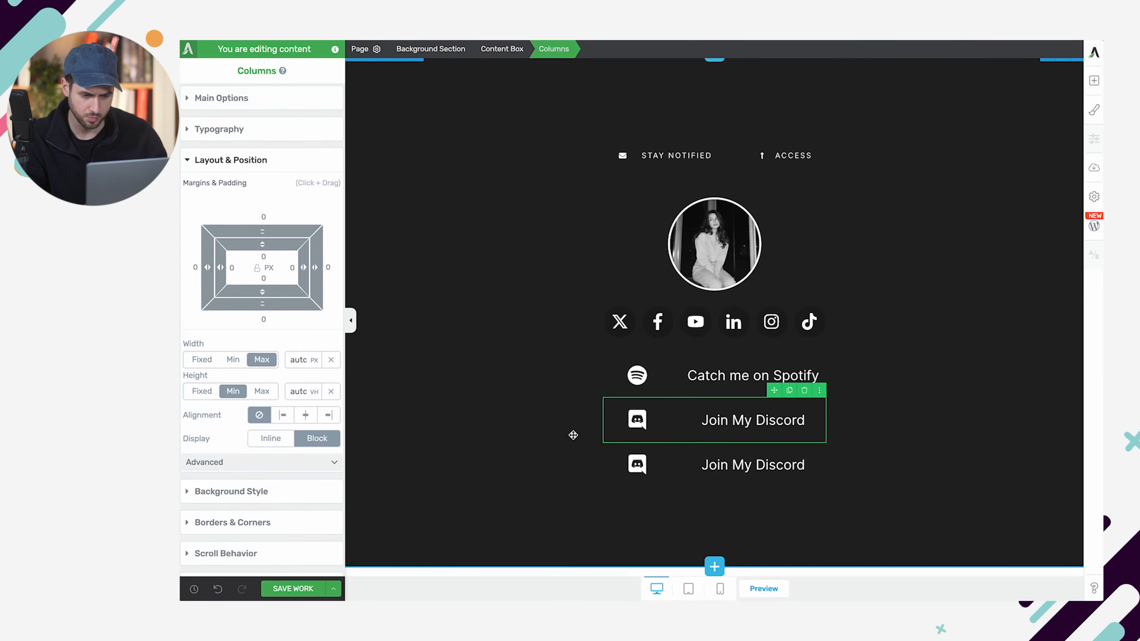
pyautogui.click(641, 468)
pyautogui.click(260, 112)
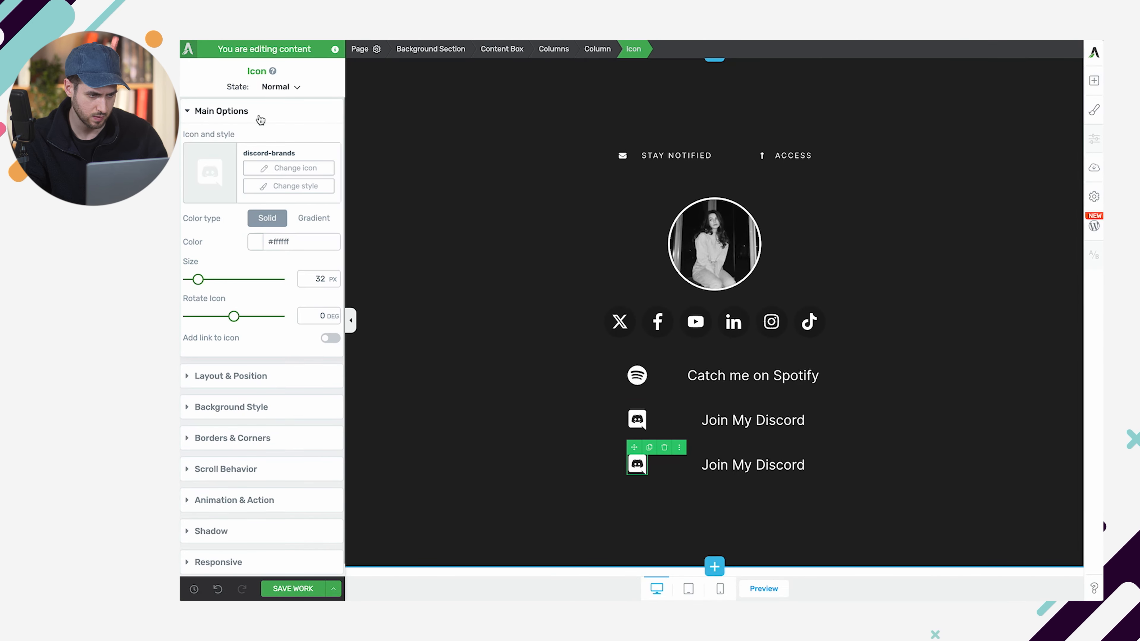
pyautogui.click(274, 168)
pyautogui.write('youtu')
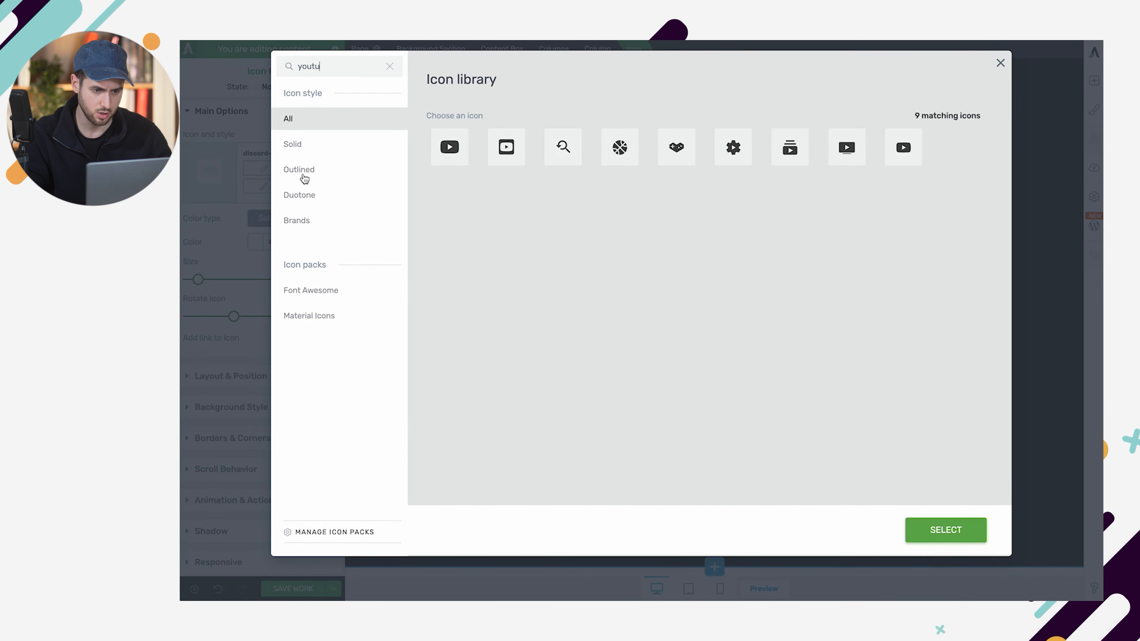
pyautogui.click(449, 147)
pyautogui.click(945, 530)
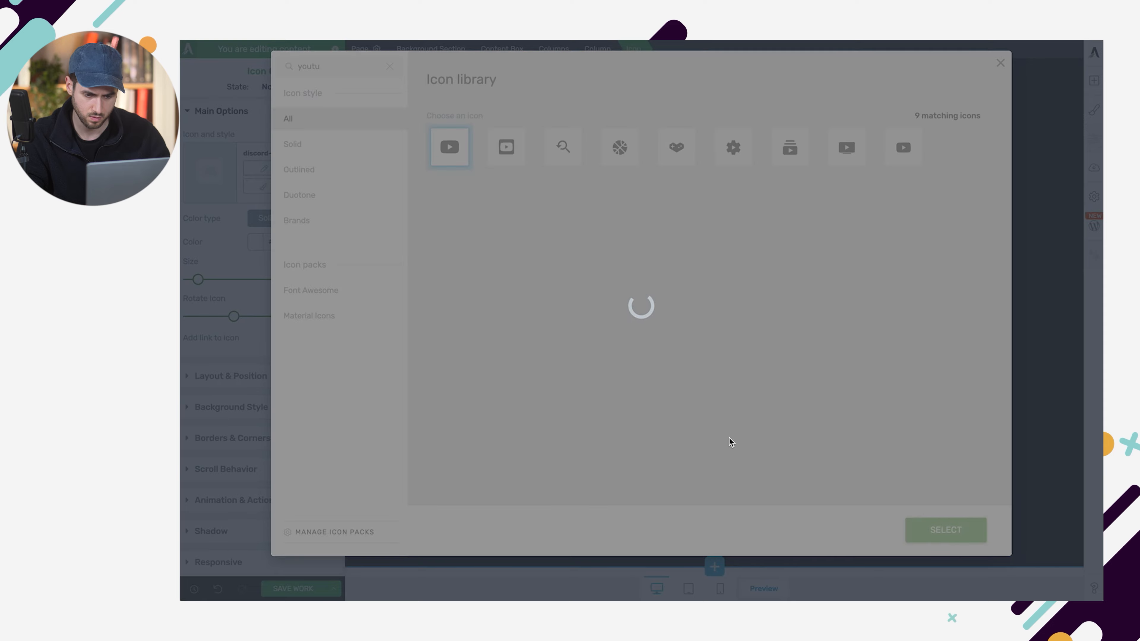
# Step: Change the YouTube row's text to "Latest Video"
pyautogui.click(738, 466)
pyautogui.tripleClick(752, 466)
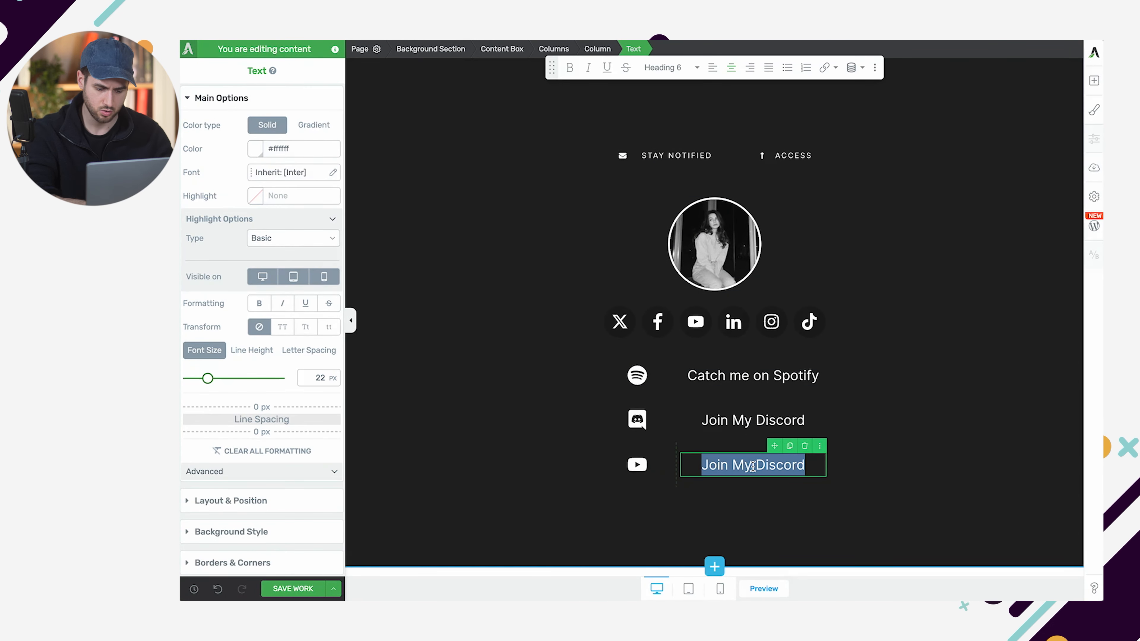
pyautogui.write('Latest Video')
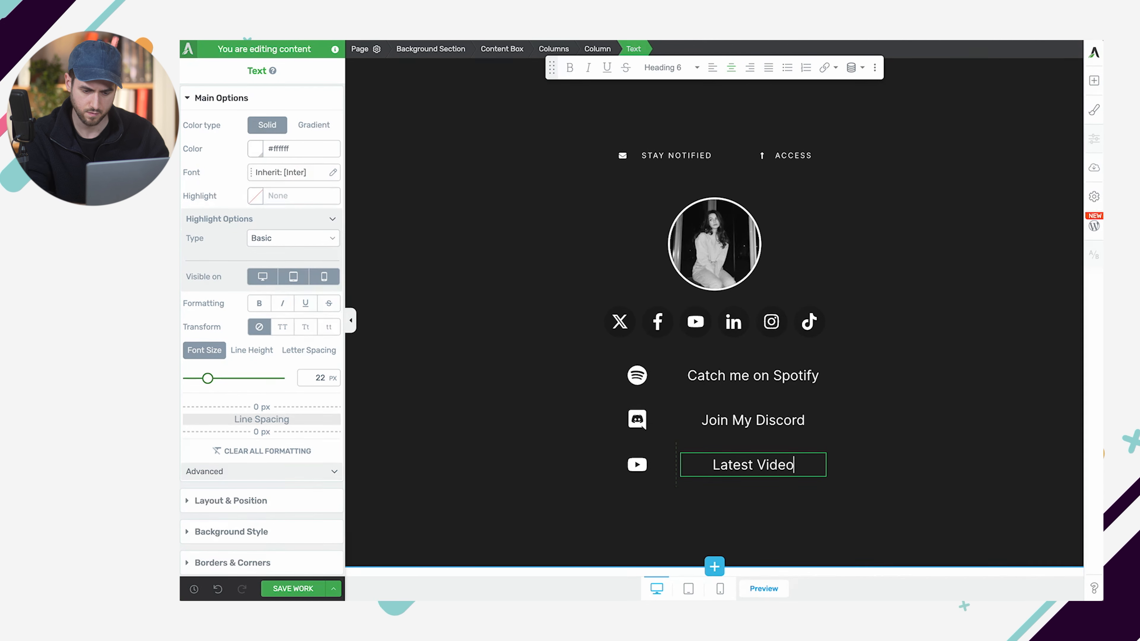
# Step: Change the YouTube row's text to "Latest video" with a lowercase v
pyautogui.press('BackSpace')
pyautogui.press('BackSpace')
pyautogui.press('BackSpace')
pyautogui.press('BackSpace')
pyautogui.press('BackSpace')
pyautogui.write('video')
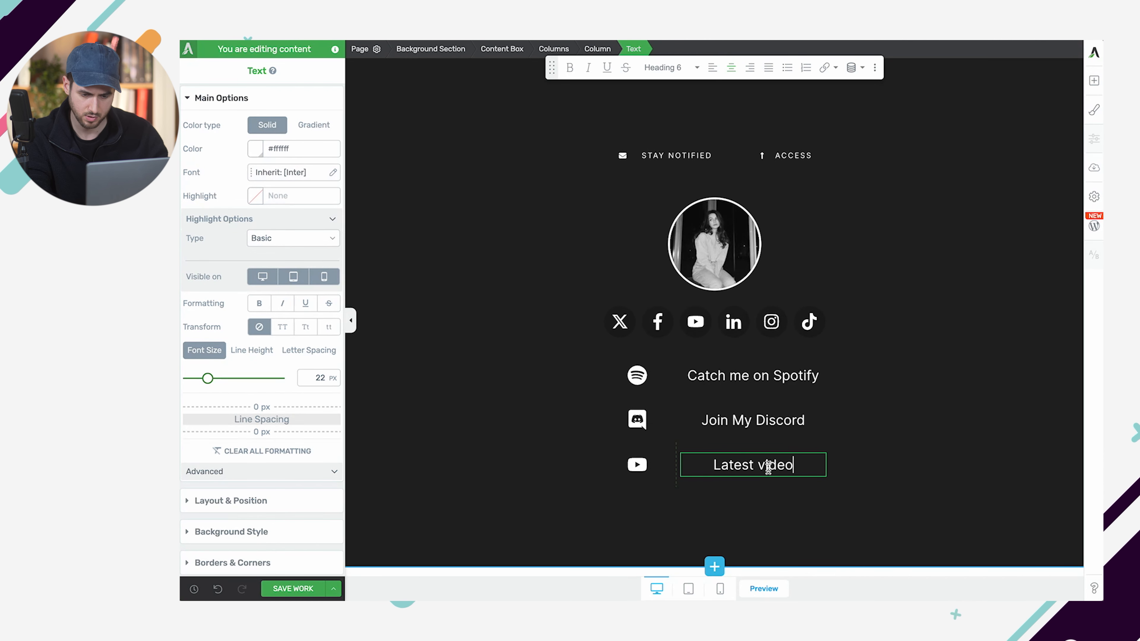
# Step: Change the Discord row's text to "Join my discord" with "my" and "discord" in lowercase
pyautogui.doubleClick(745, 425)
pyautogui.write('my')
pyautogui.doubleClick(766, 422)
pyautogui.write('discord')
pyautogui.click(877, 454)
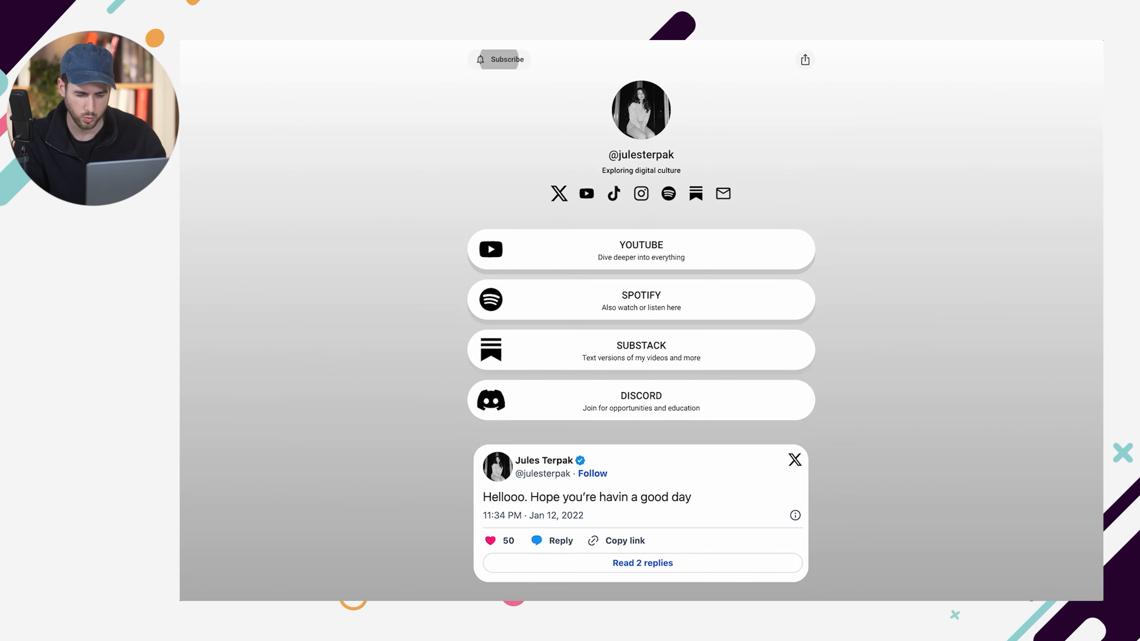
# Step: Open the embedded post from the reference link-in-bio page on X and copy the post's link address
pyautogui.scroll(-3, 794, 378)
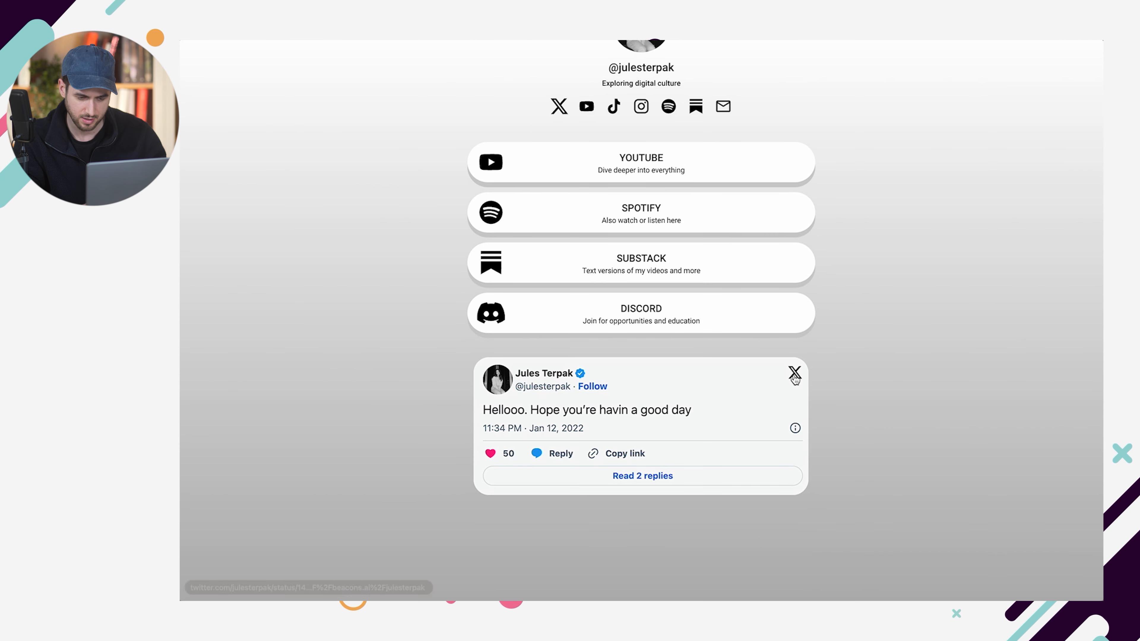
pyautogui.click(794, 378)
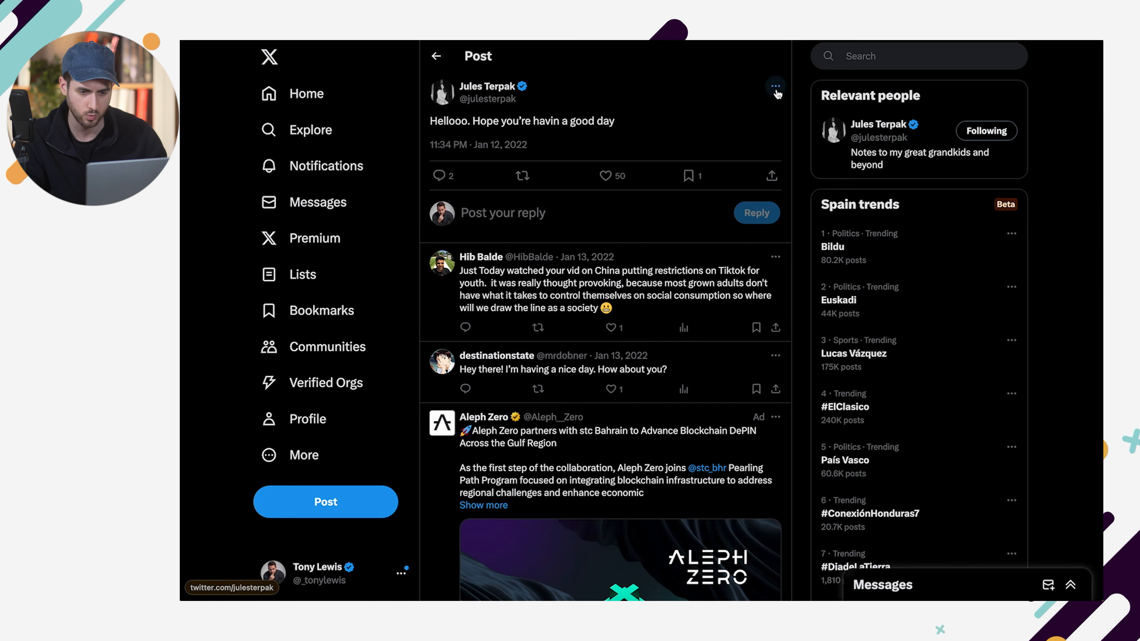
pyautogui.rightClick(495, 148)
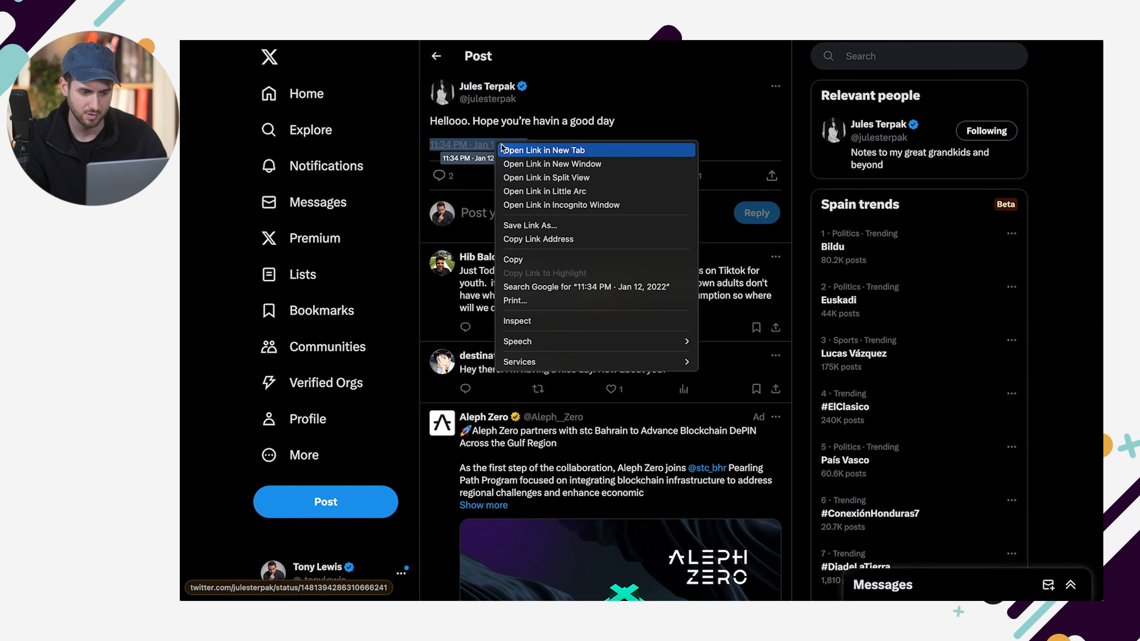
pyautogui.click(559, 242)
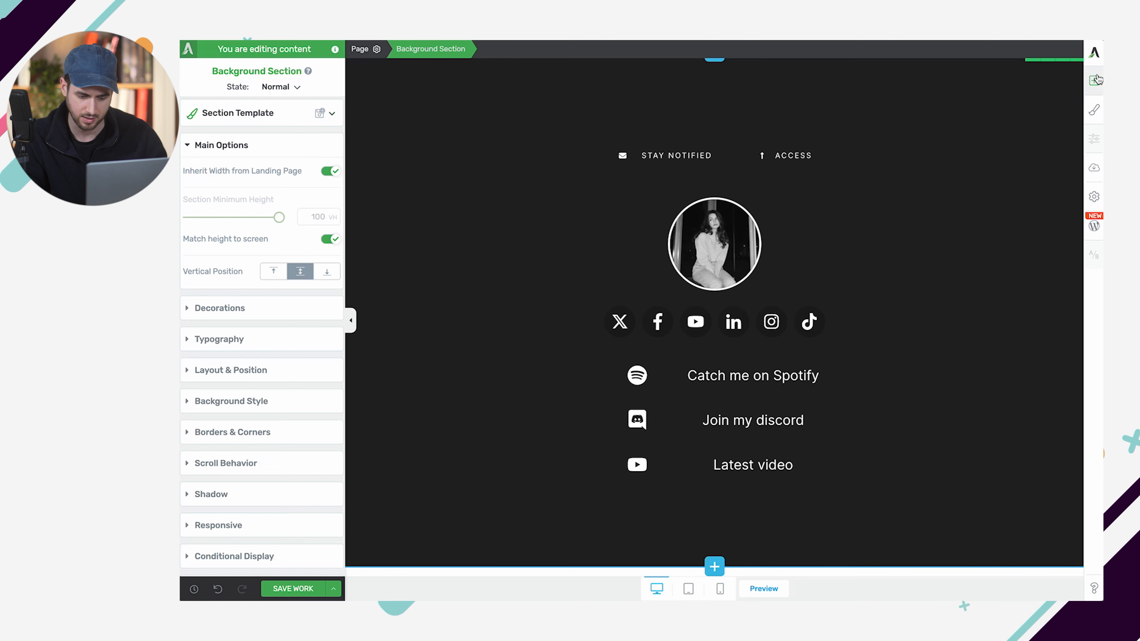
# Step: Find the Custom HTML element by searching for "ht" and place it below the "Latest video" row
pyautogui.click(1095, 79)
pyautogui.write('tw')
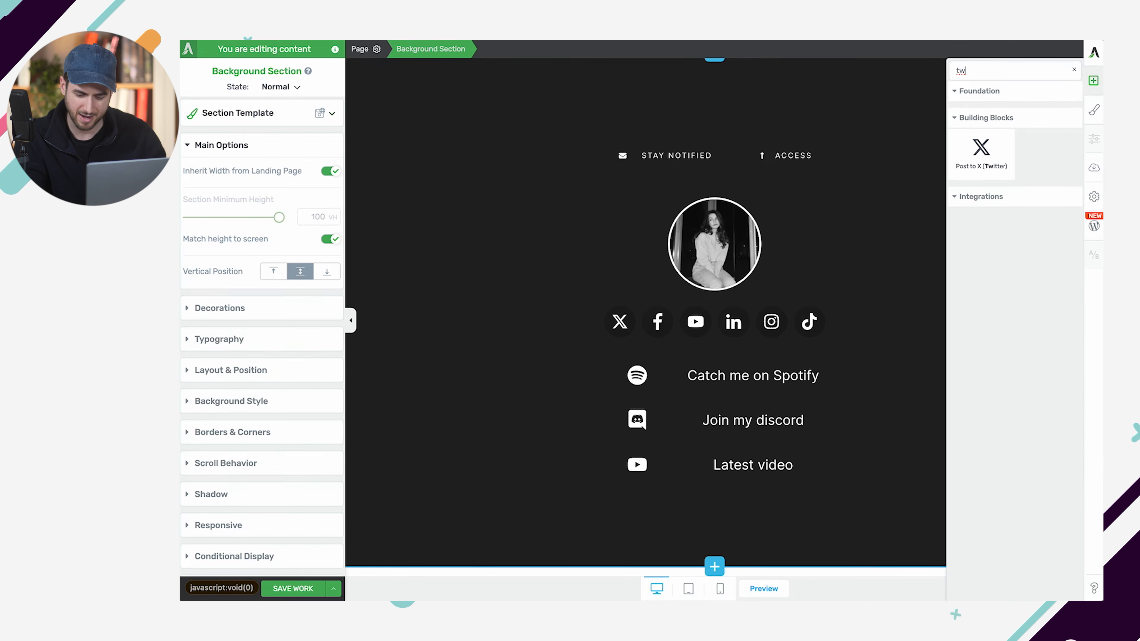
pyautogui.press('BackSpace')
pyautogui.press('BackSpace')
pyautogui.write('ht')
pyautogui.moveTo(978, 143); pyautogui.dragTo(688, 506)
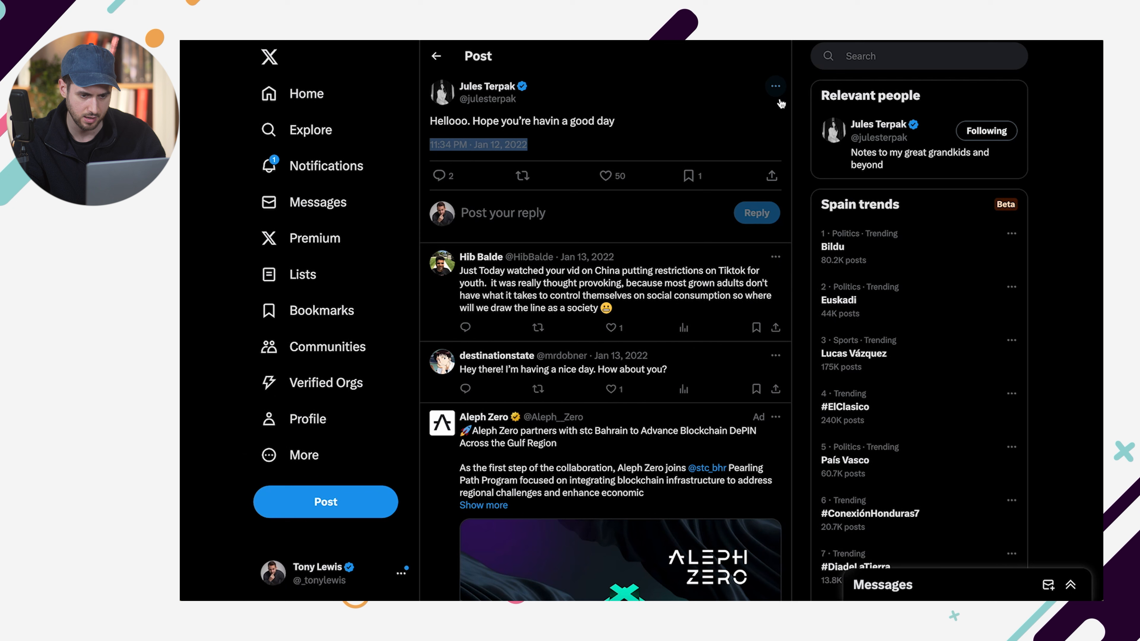
# Step: Copy the X post's Embedded Post code from X Publish and insert it into the Custom HTML element
pyautogui.click(770, 176)
pyautogui.click(758, 159)
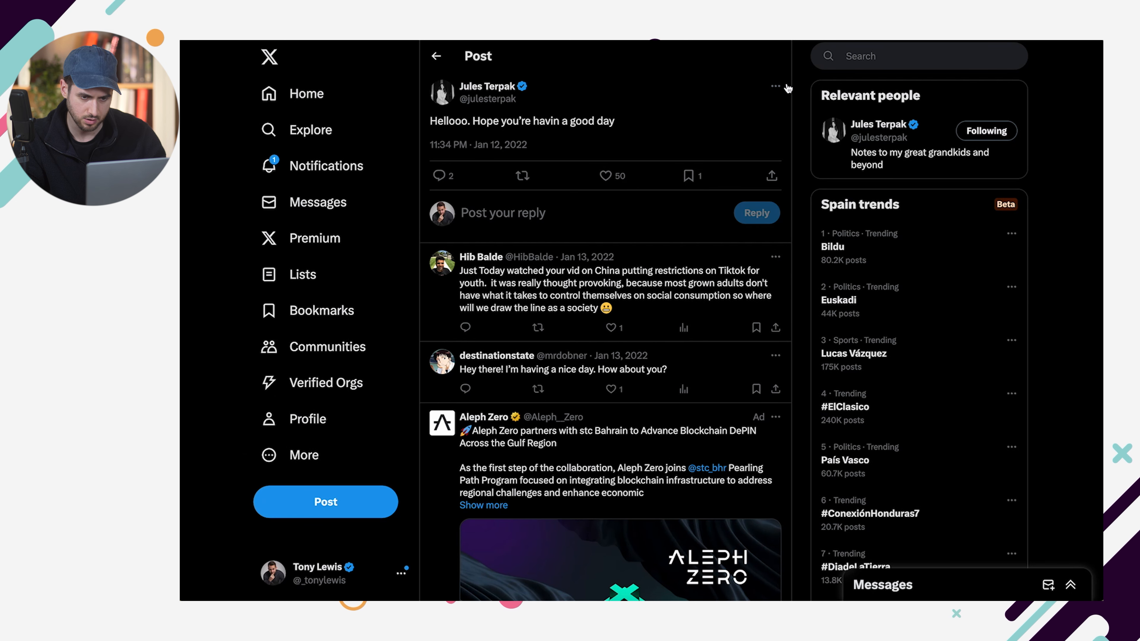
pyautogui.click(774, 88)
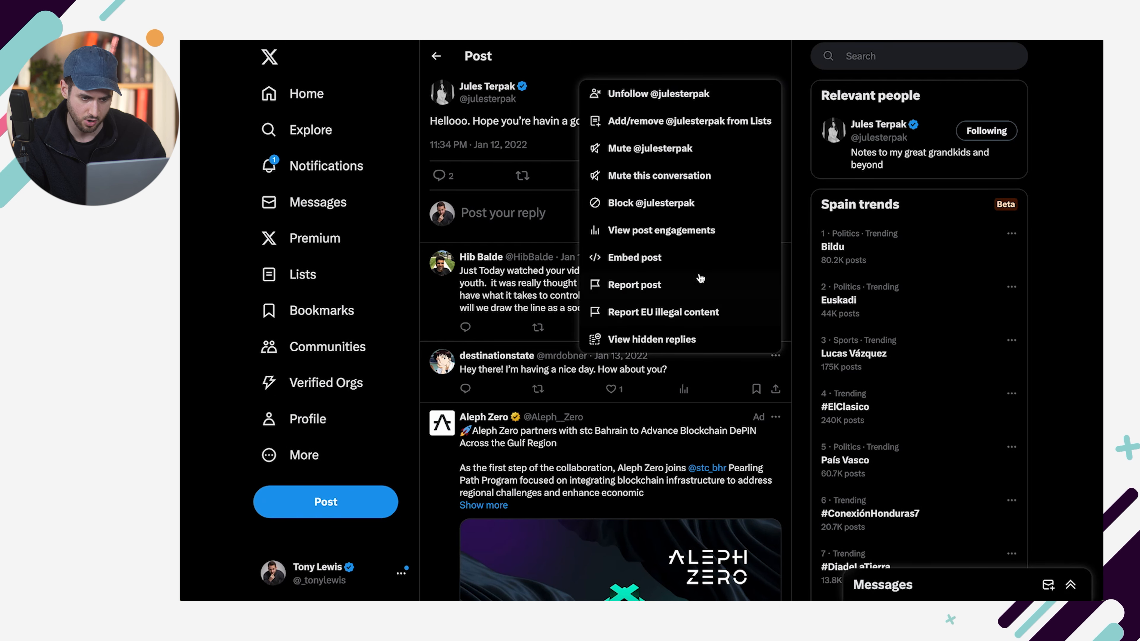
pyautogui.click(688, 260)
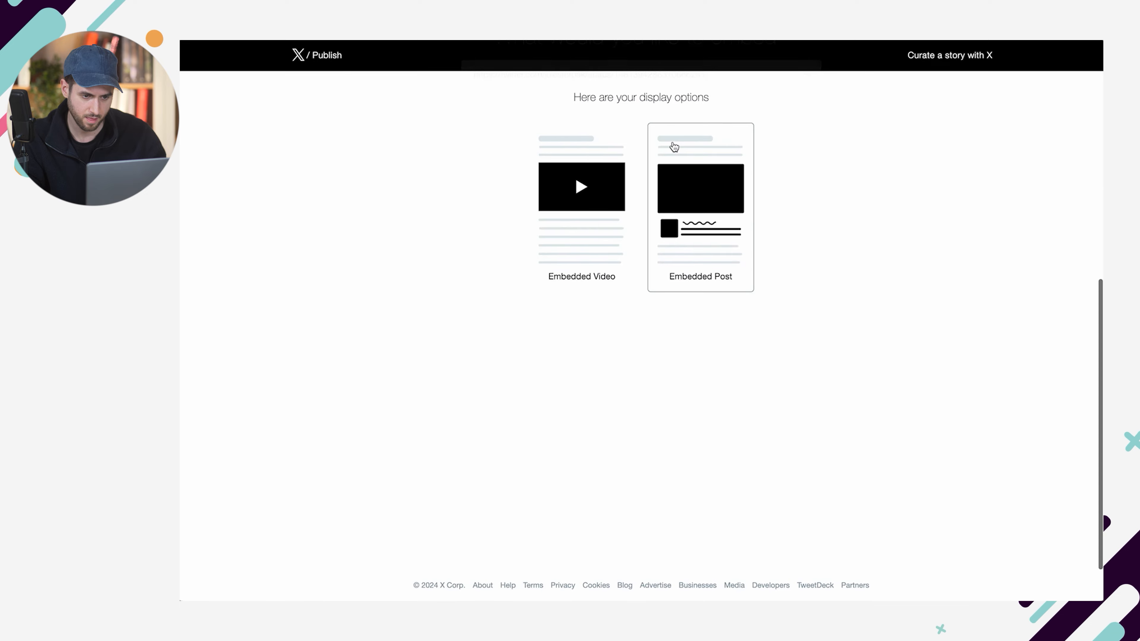
pyautogui.click(713, 197)
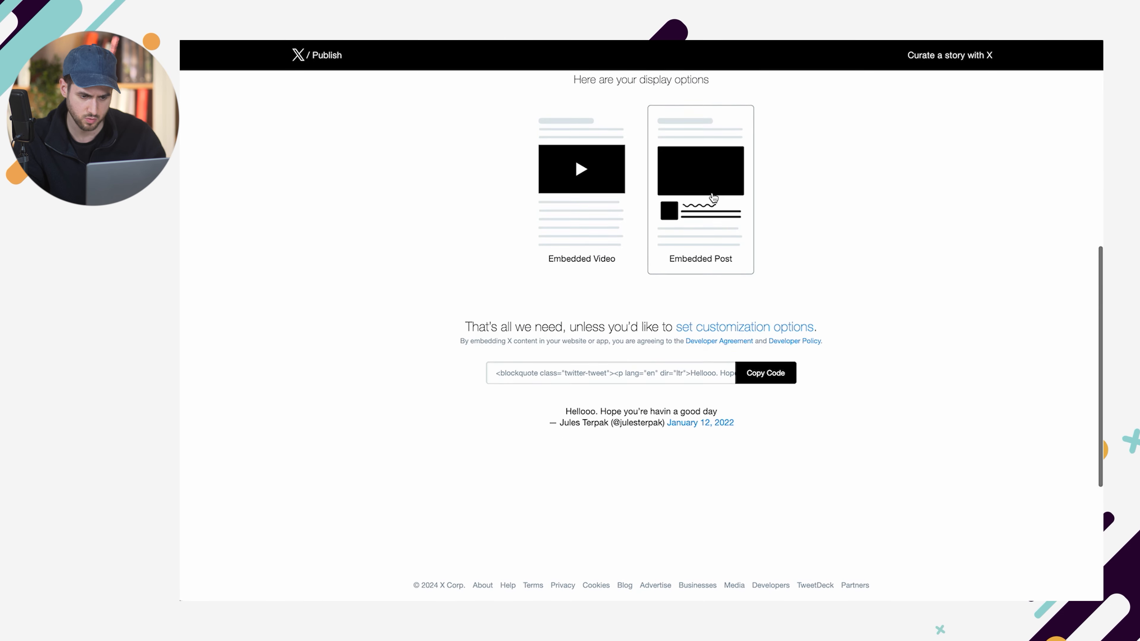
pyautogui.click(764, 170)
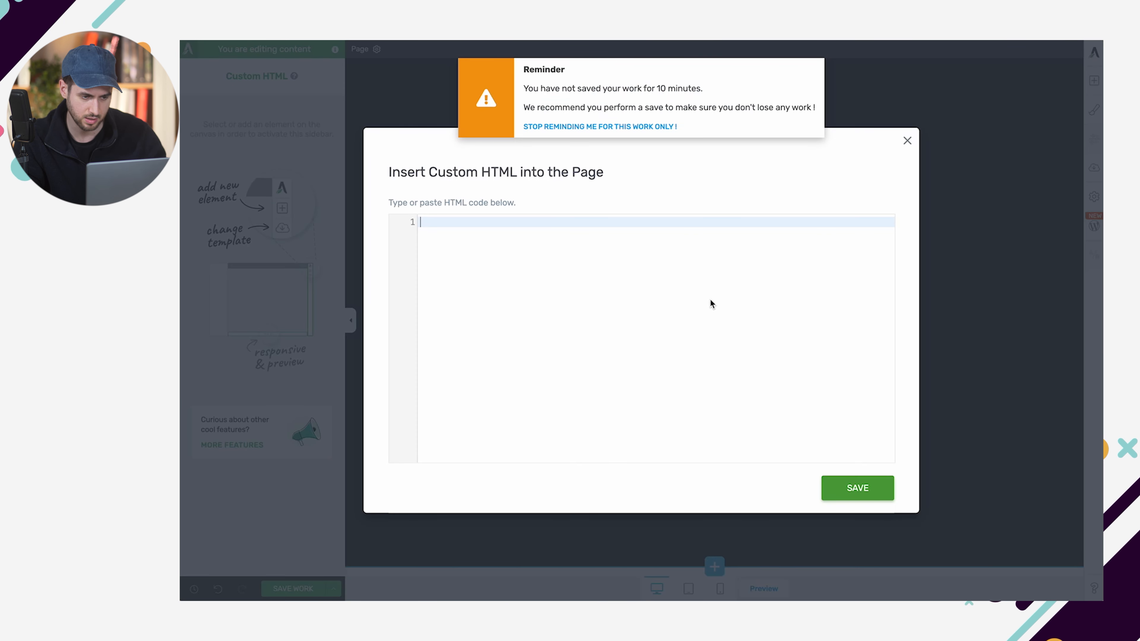
pyautogui.hotkey('ctrl', 'v')
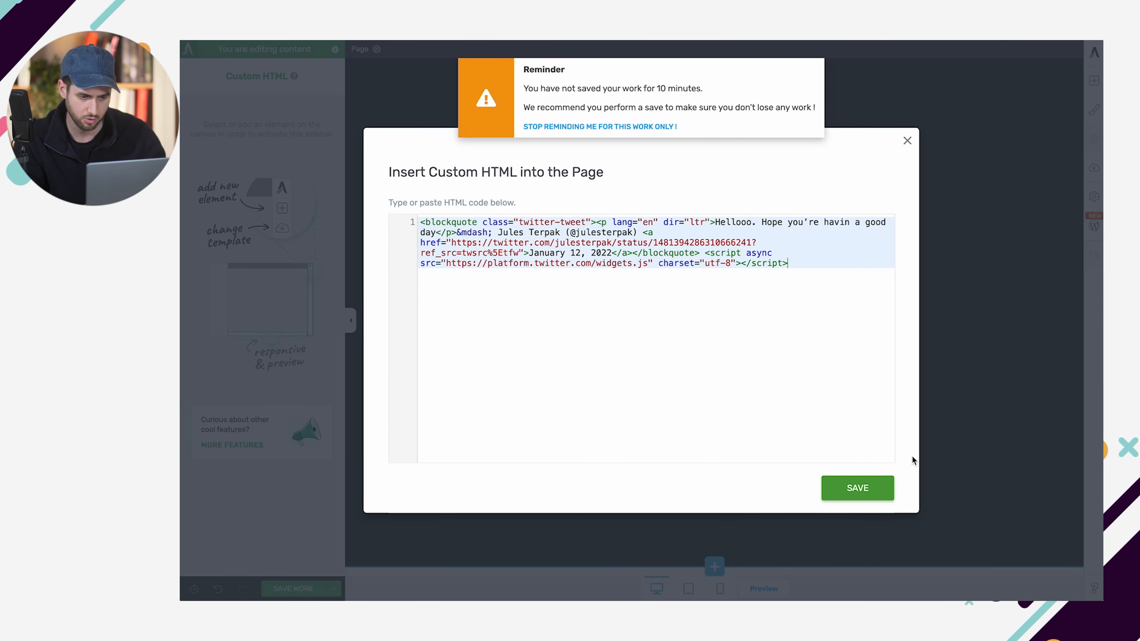
pyautogui.click(848, 493)
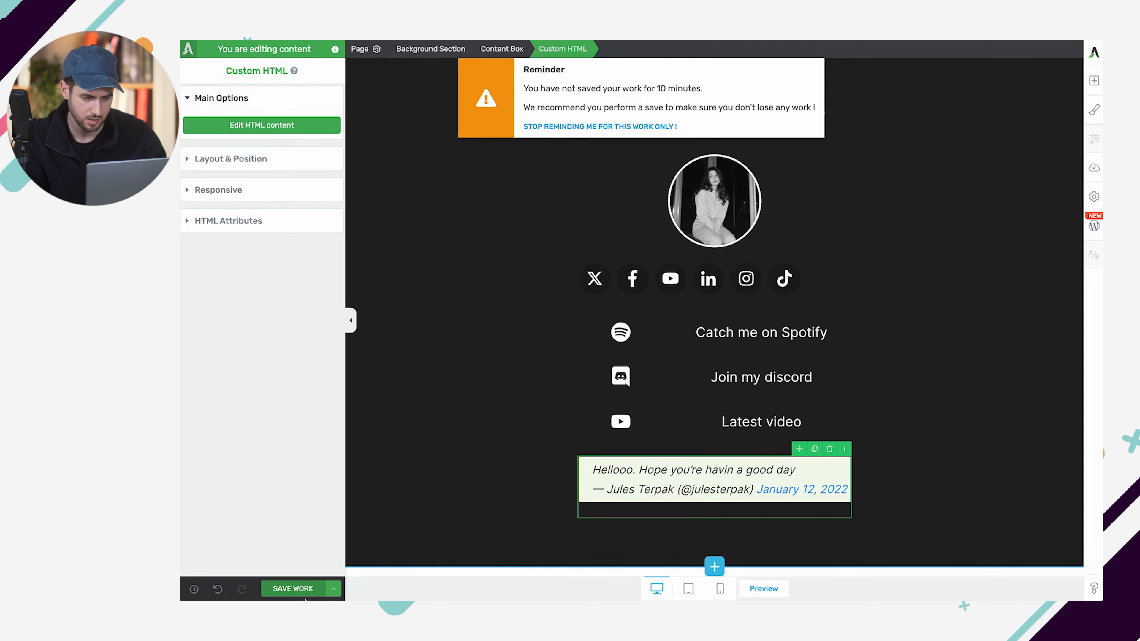
# Step: Save the landing page and preview it to check the embedded post
pyautogui.click(293, 589)
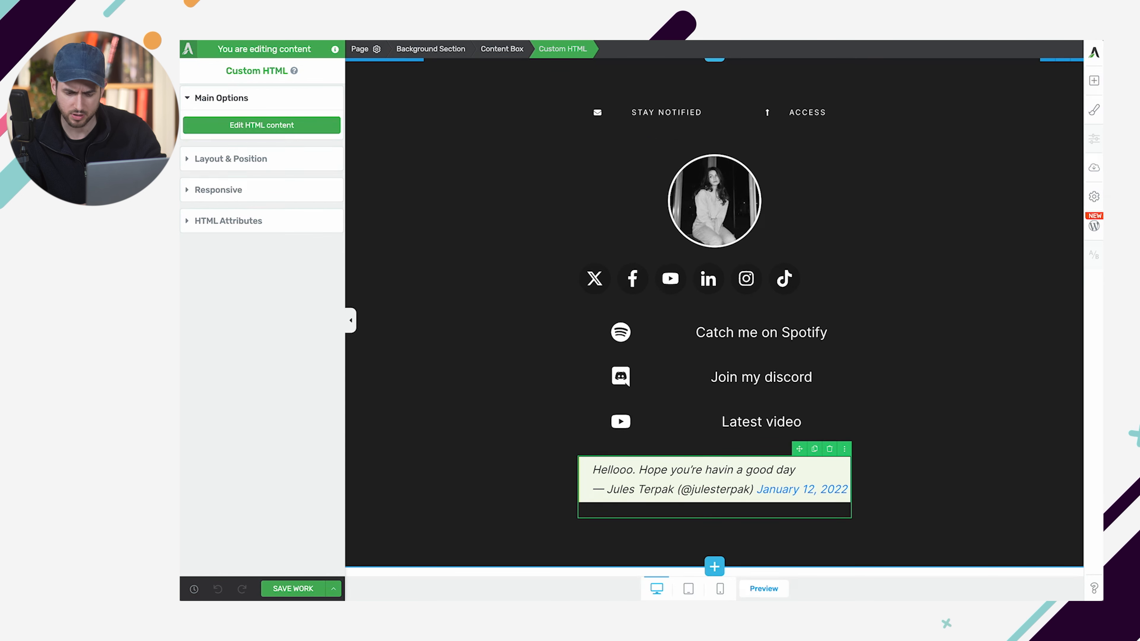
pyautogui.click(763, 589)
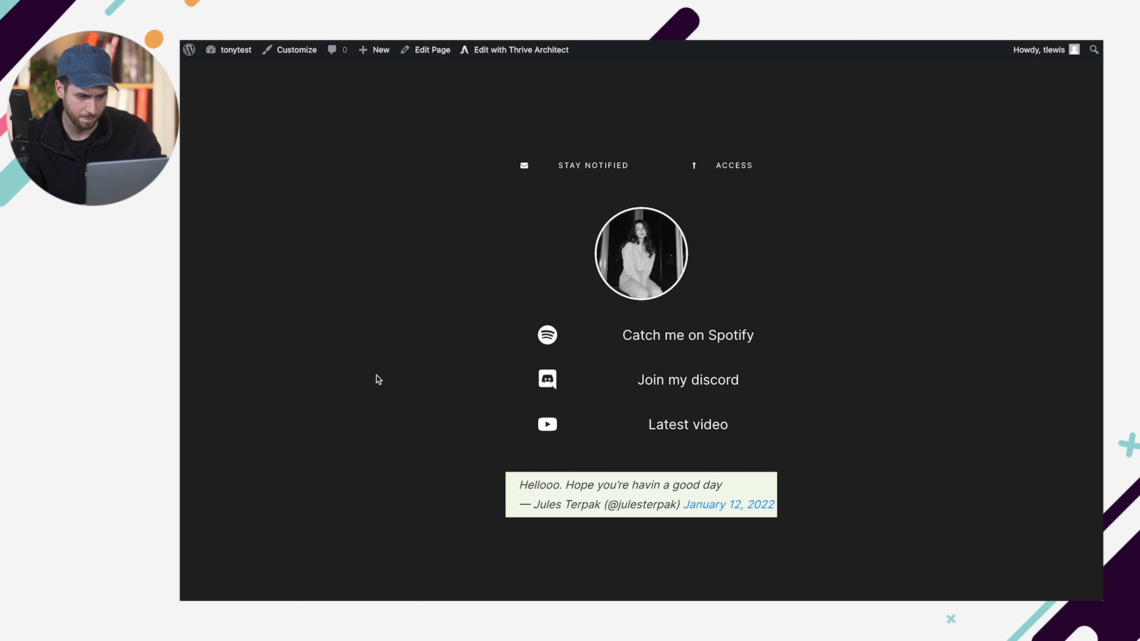
pyautogui.scroll(-1, 376, 375)
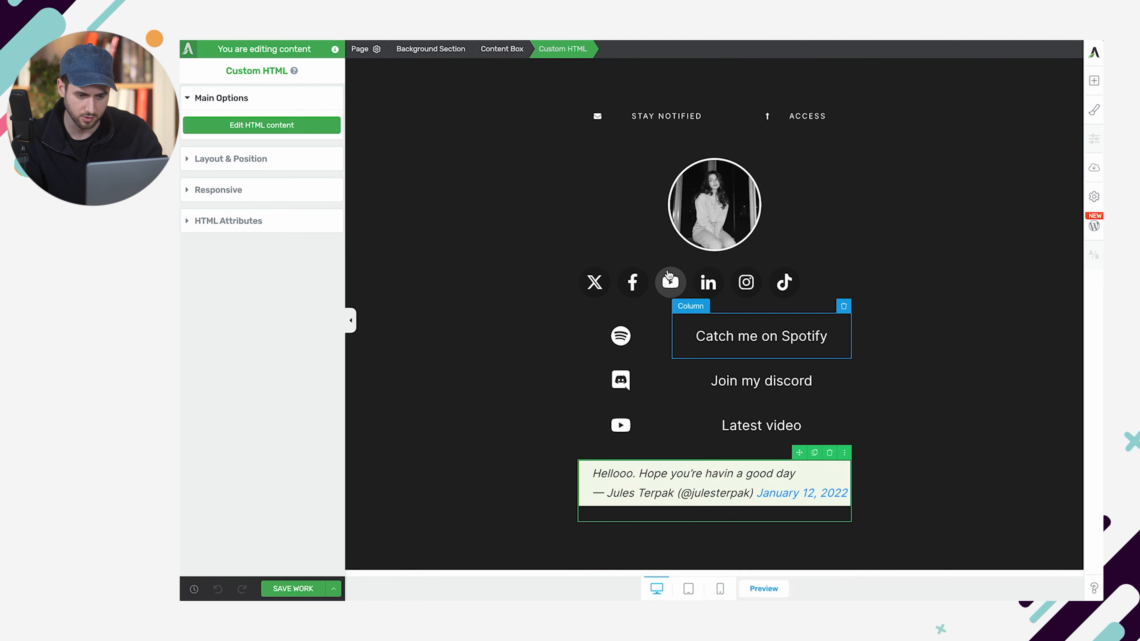
# Step: Switch the X network's social link in the Social Follow element from a dynamic source to a custom link
pyautogui.click(651, 282)
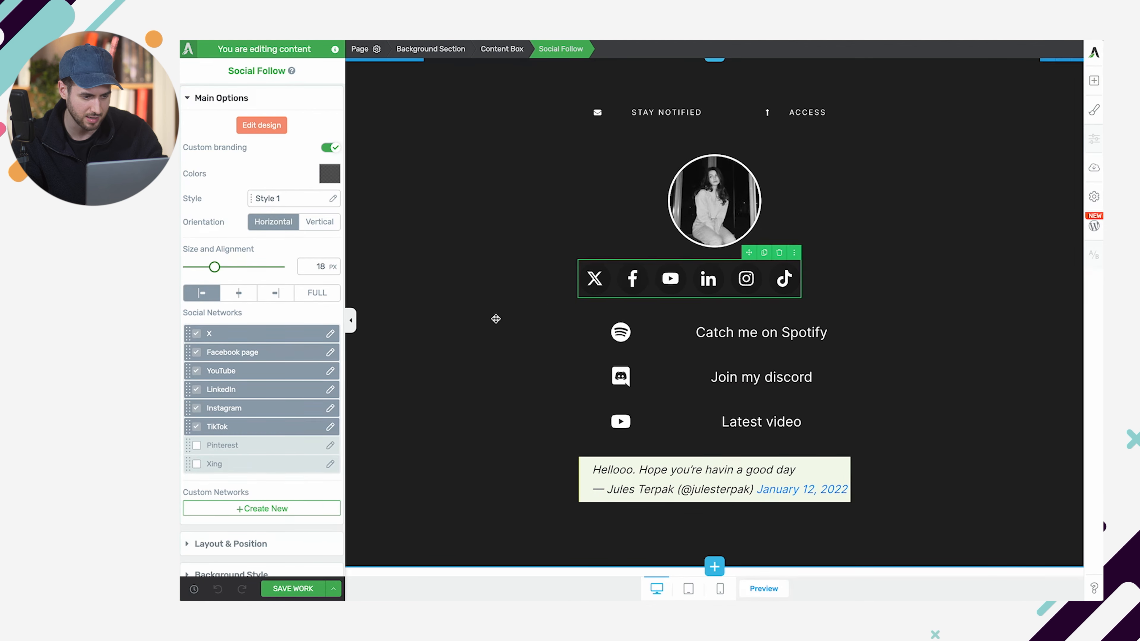
pyautogui.click(332, 333)
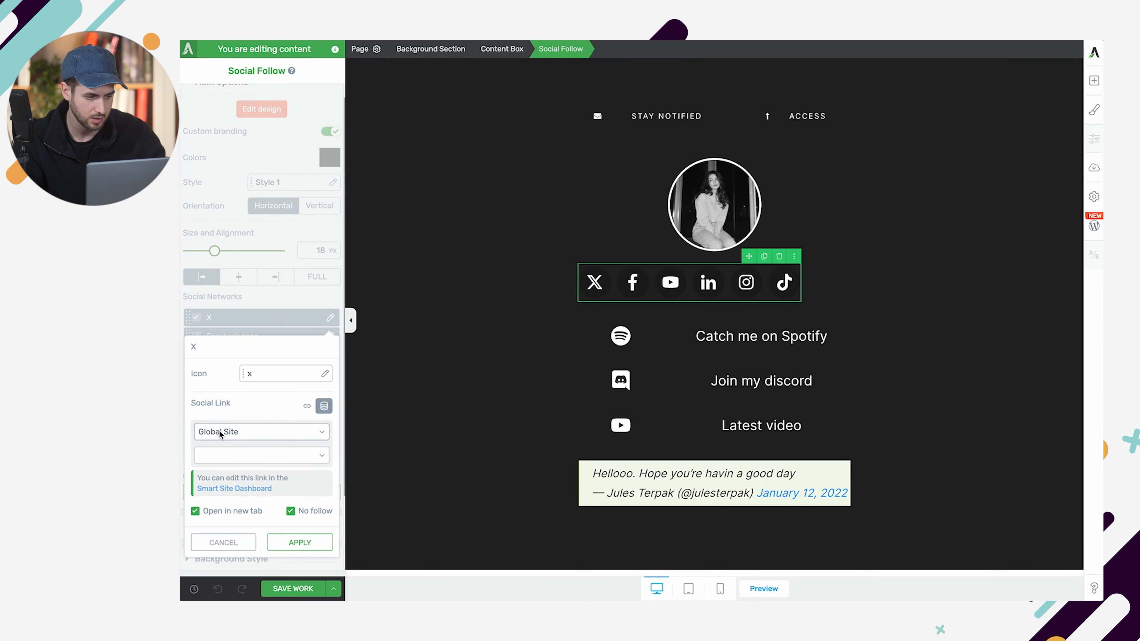
pyautogui.click(257, 432)
pyautogui.click(259, 446)
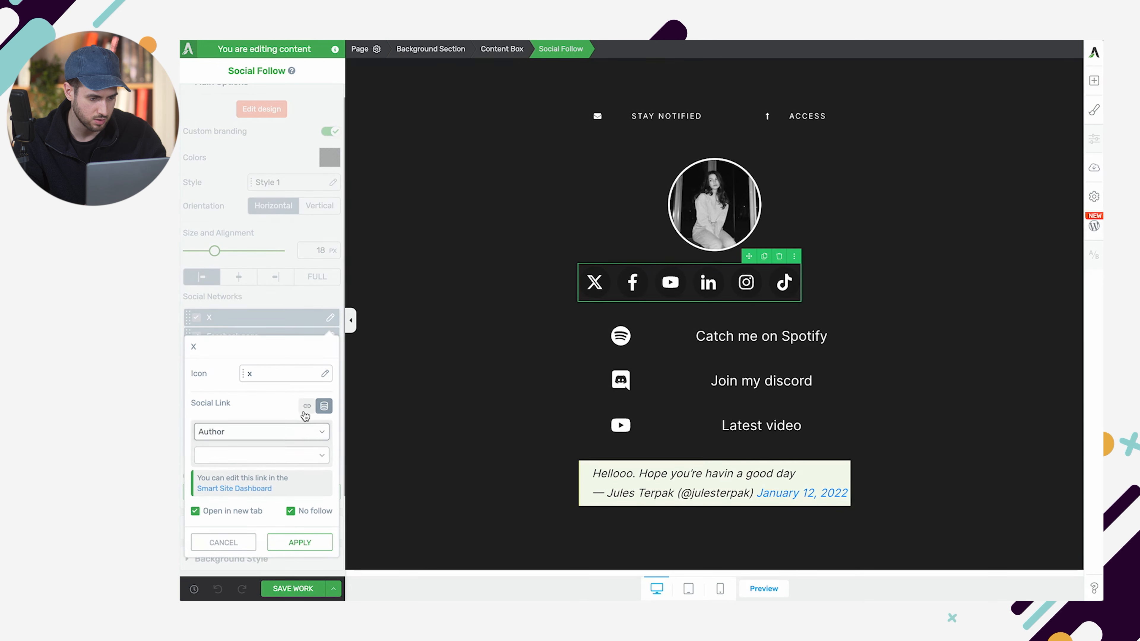
pyautogui.click(307, 407)
pyautogui.click(224, 480)
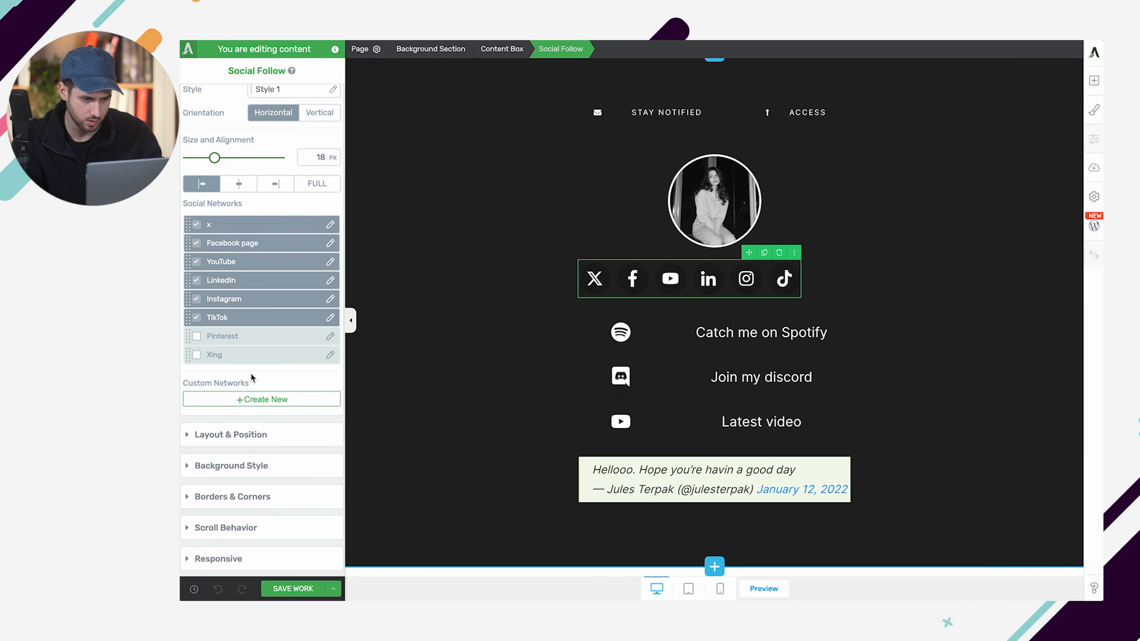
# Step: Center-align the Social Follow element and reload the page preview
pyautogui.click(245, 441)
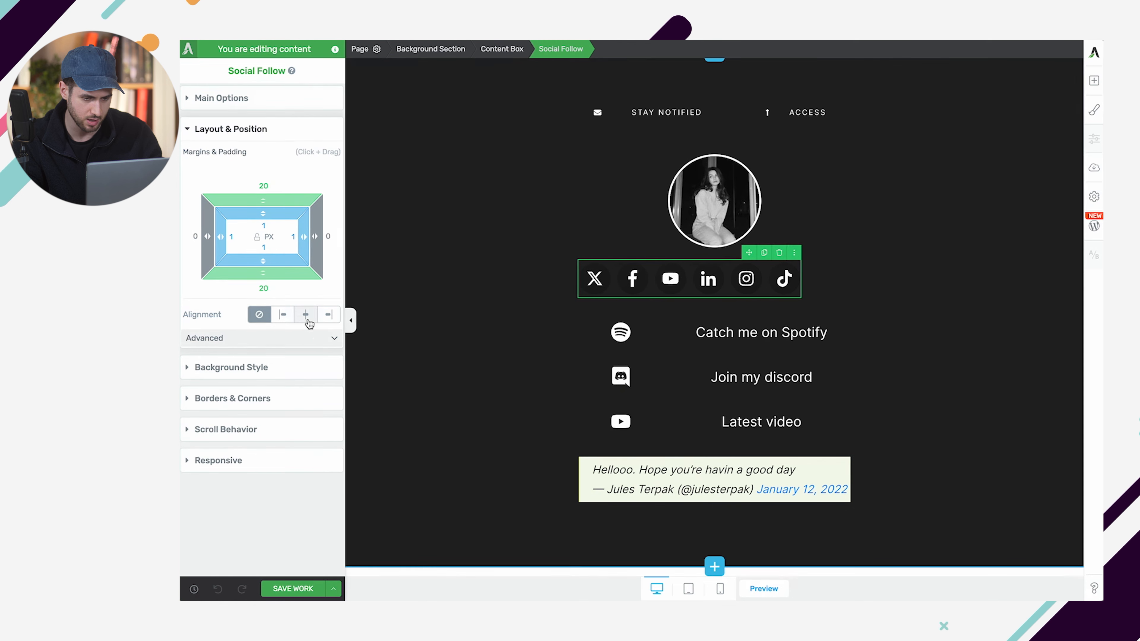
pyautogui.click(306, 315)
pyautogui.click(487, 306)
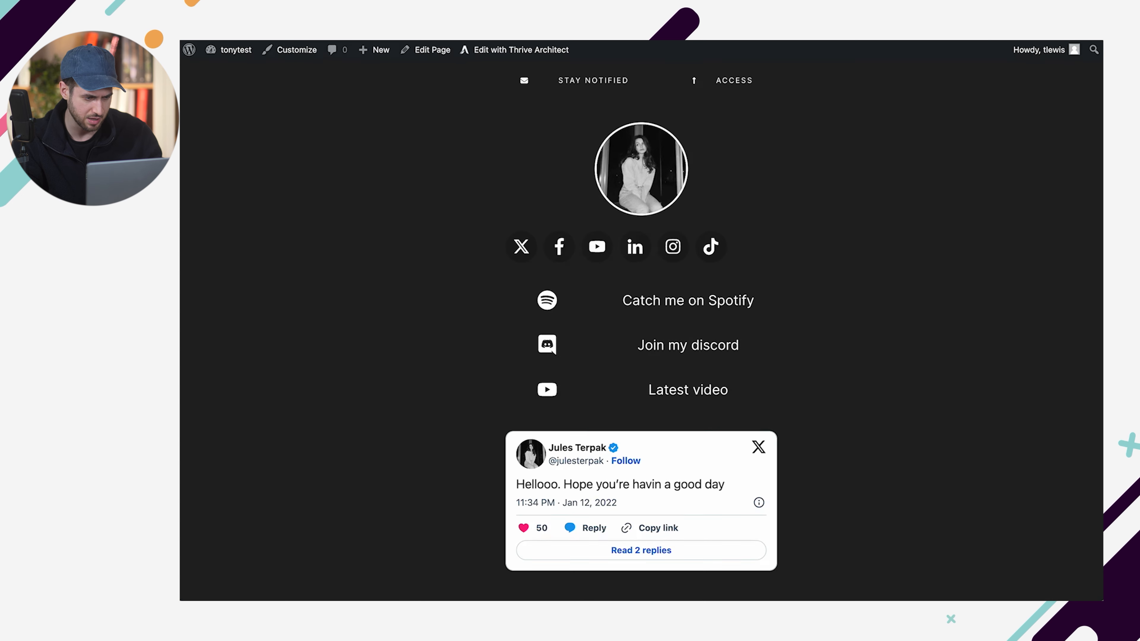
pyautogui.press('super+r')
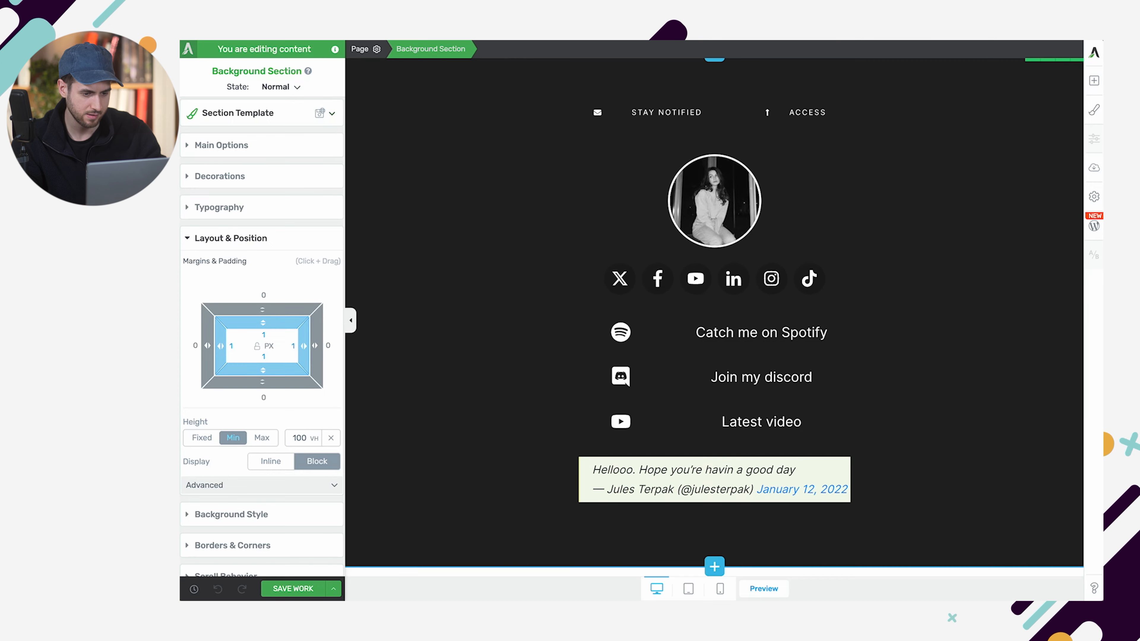
# Step: Left-align the texts "Catch me on Spotify", "Join my discord" and "Latest video"
pyautogui.click(713, 331)
pyautogui.tripleClick(713, 331)
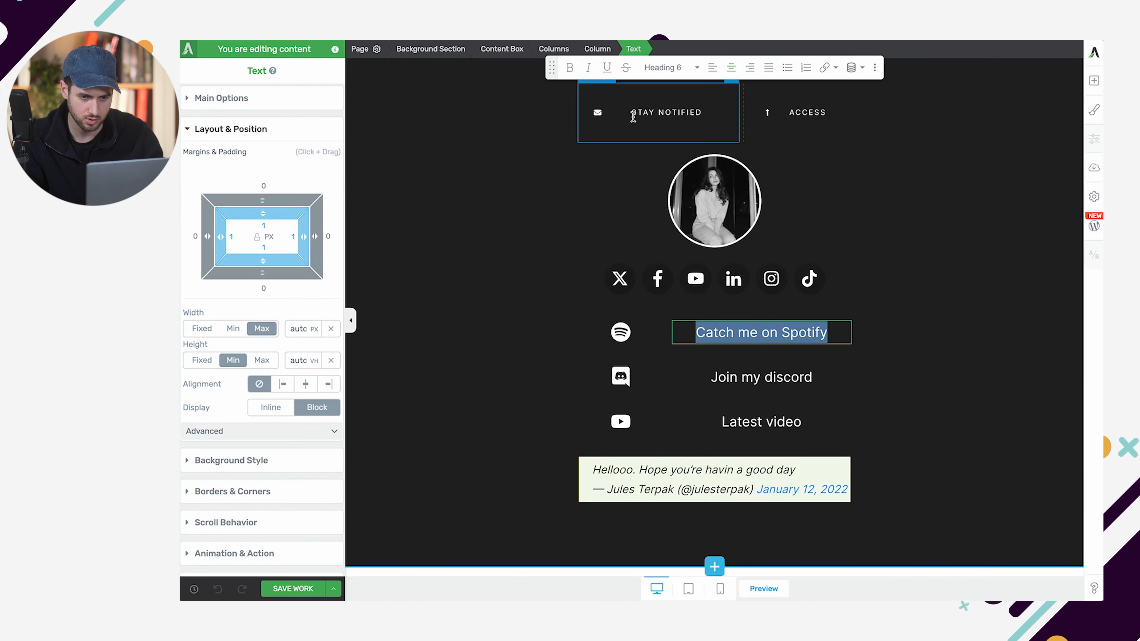
pyautogui.click(712, 67)
pyautogui.click(720, 376)
pyautogui.tripleClick(720, 376)
pyautogui.click(712, 67)
pyautogui.click(758, 421)
pyautogui.tripleClick(758, 422)
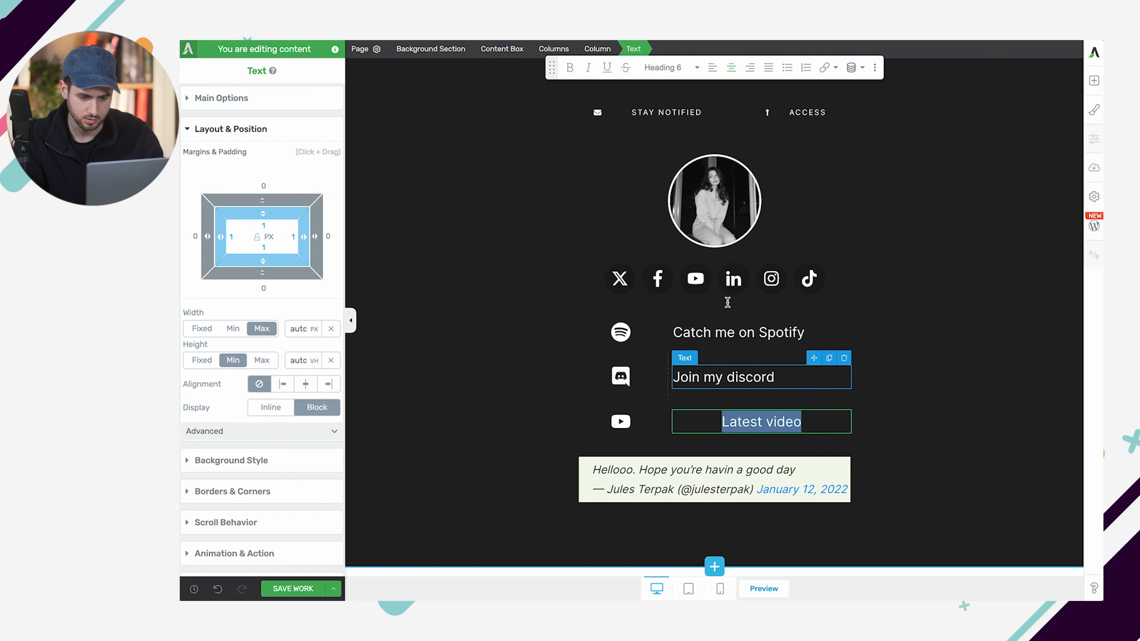
pyautogui.click(712, 69)
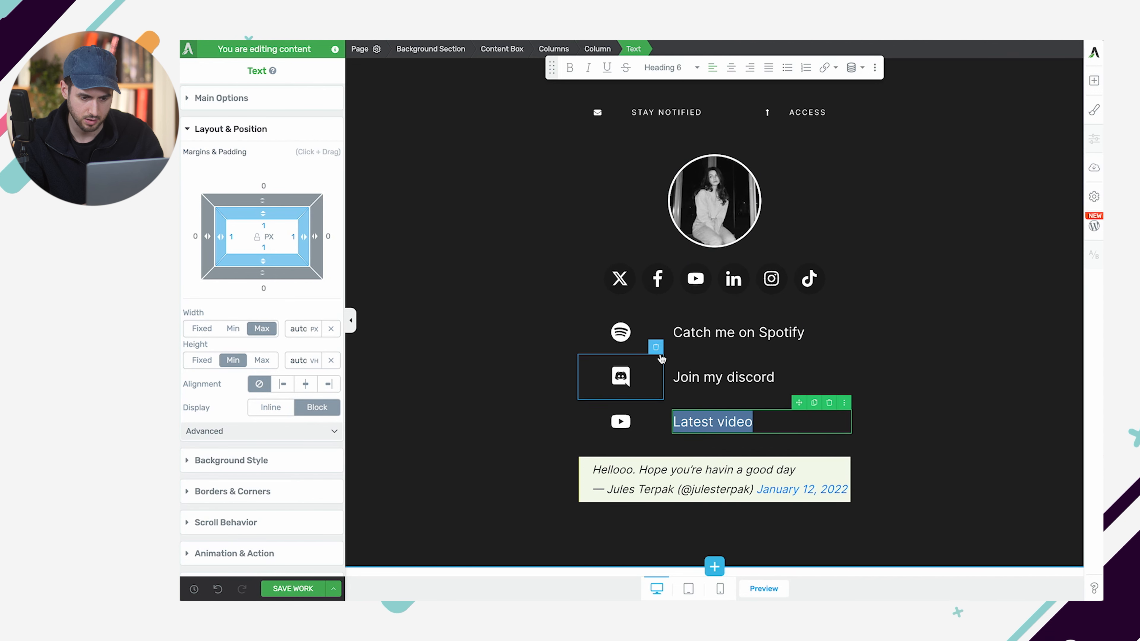
# Step: Try a 15% width for the Spotify icon's column and set it to 50% instead
pyautogui.click(640, 344)
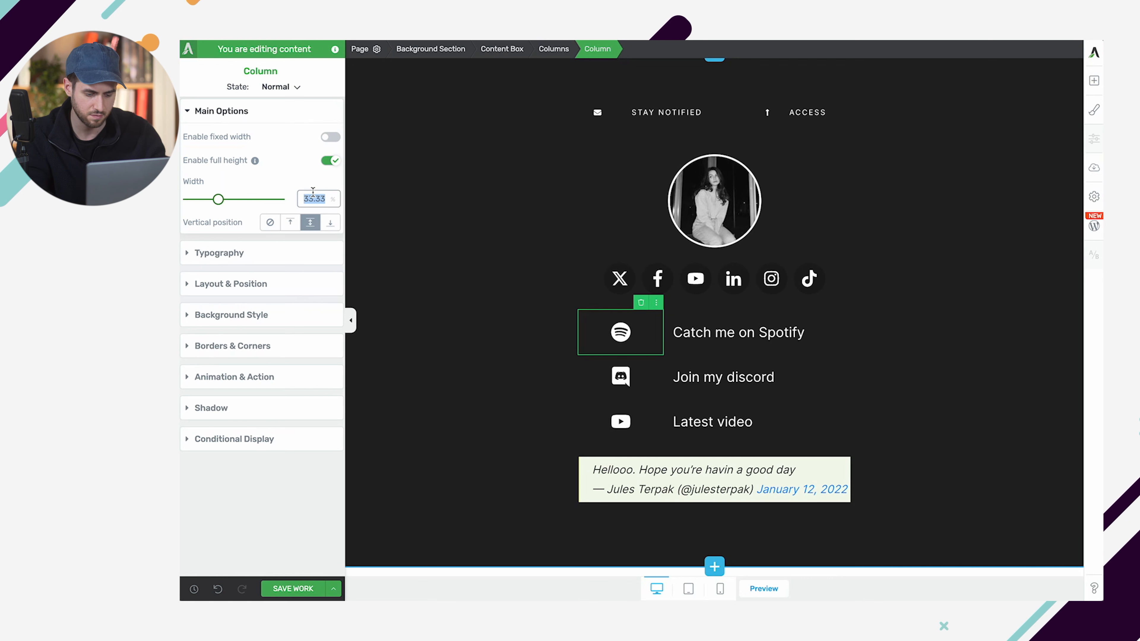
pyautogui.press('Return')
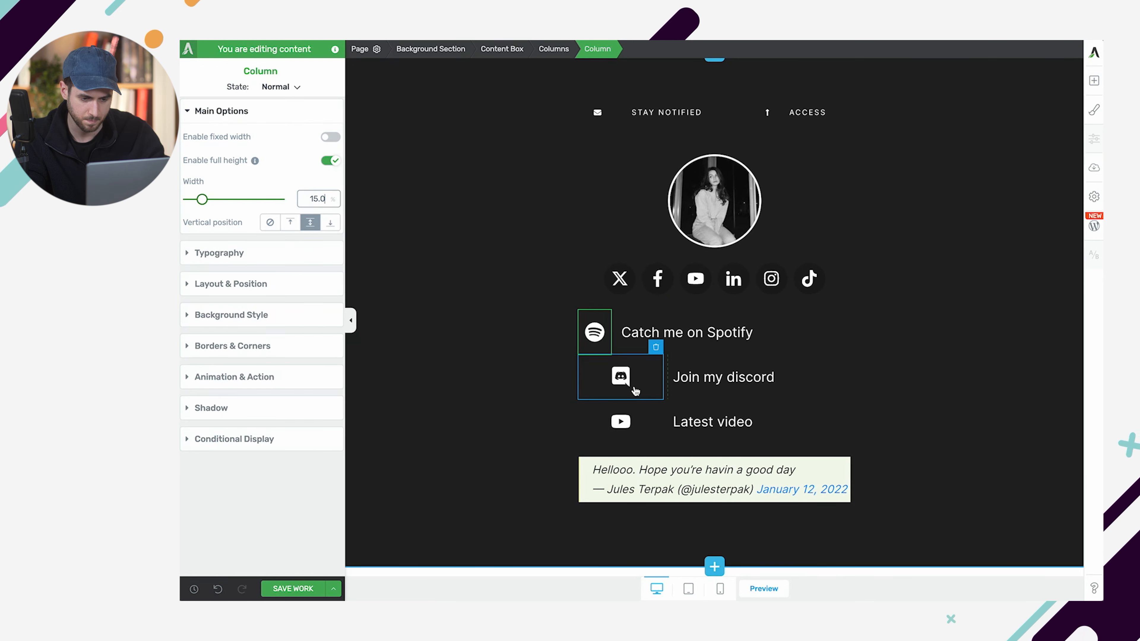
pyautogui.doubleClick(312, 198)
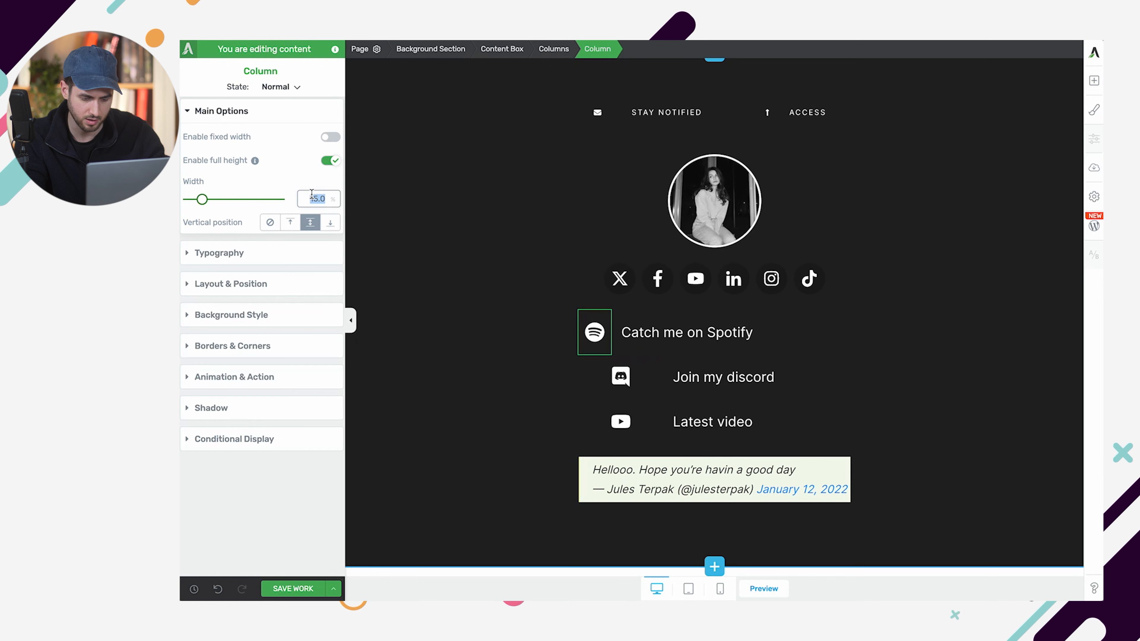
pyautogui.write('50')
pyautogui.press('Return')
# Step: Align the Spotify icon to the right within its column and open the icon's main options
pyautogui.click(643, 332)
pyautogui.click(229, 376)
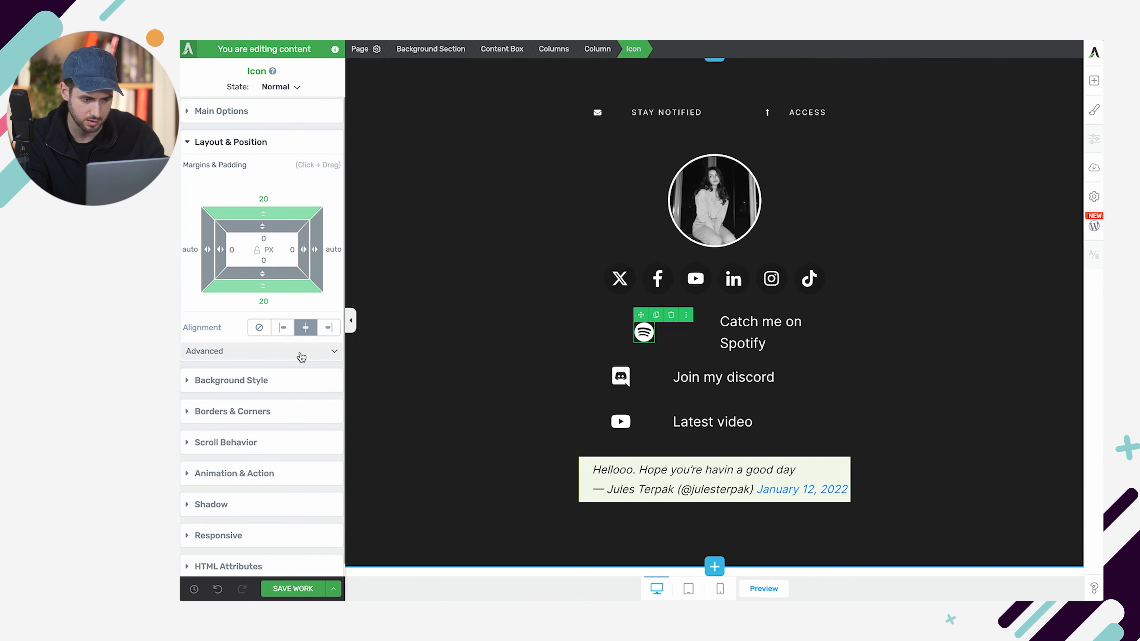
pyautogui.click(328, 328)
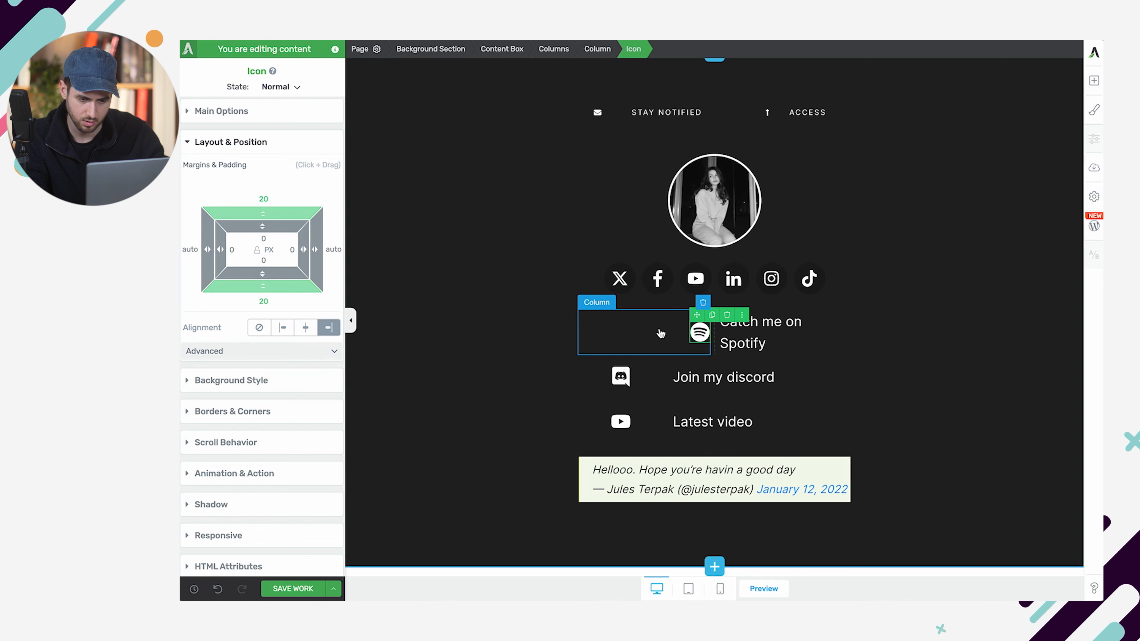
pyautogui.click(297, 113)
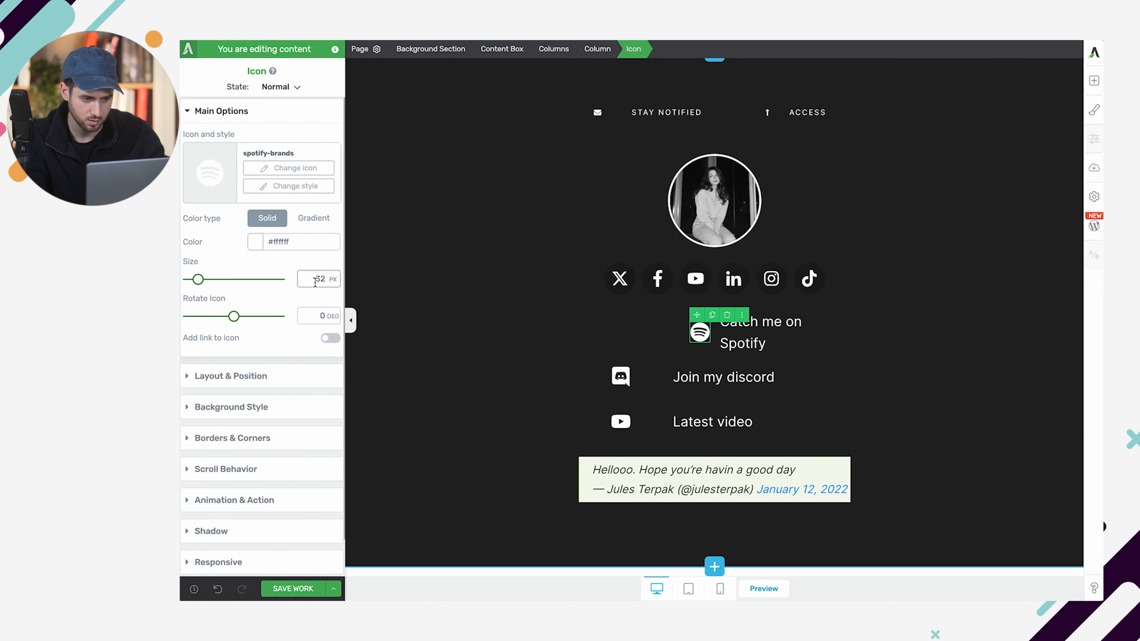
# Step: Set the width of the Spotify icon's column to 40%
pyautogui.click(633, 337)
pyautogui.click(304, 196)
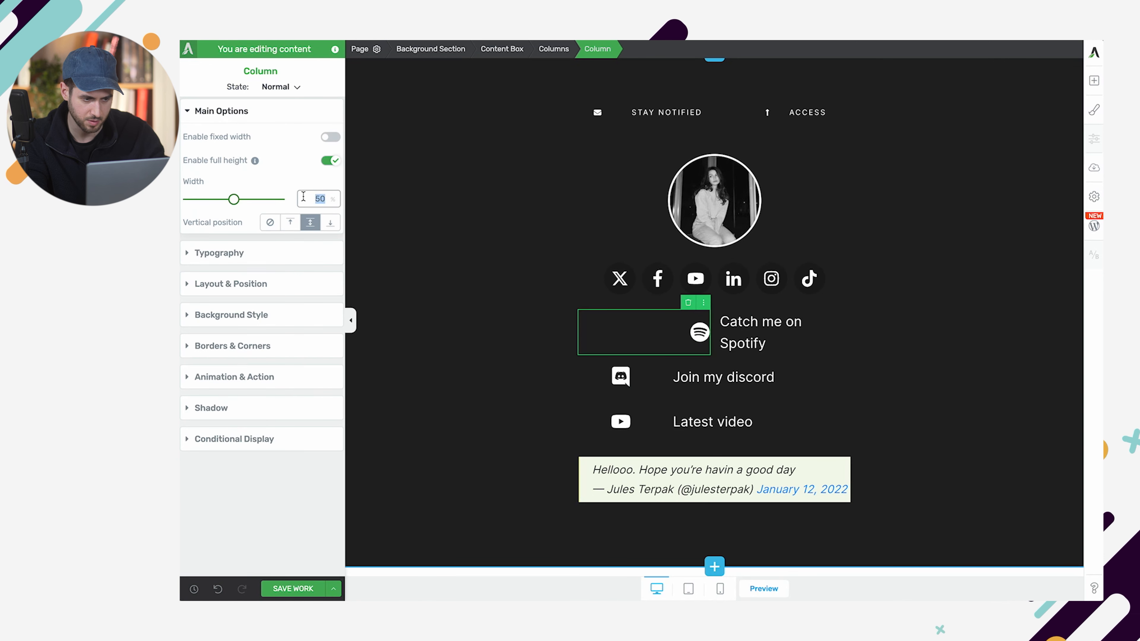
pyautogui.write('40.0')
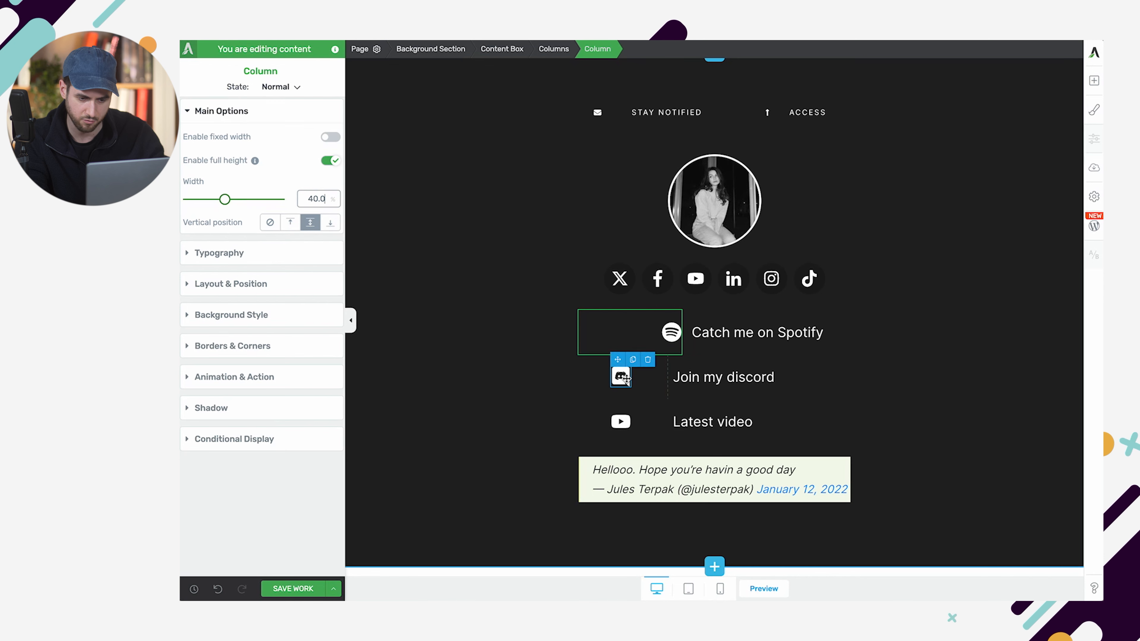
# Step: Set the Discord icon's column width to 40% and align the icon to the right within it
pyautogui.click(646, 394)
pyautogui.click(308, 197)
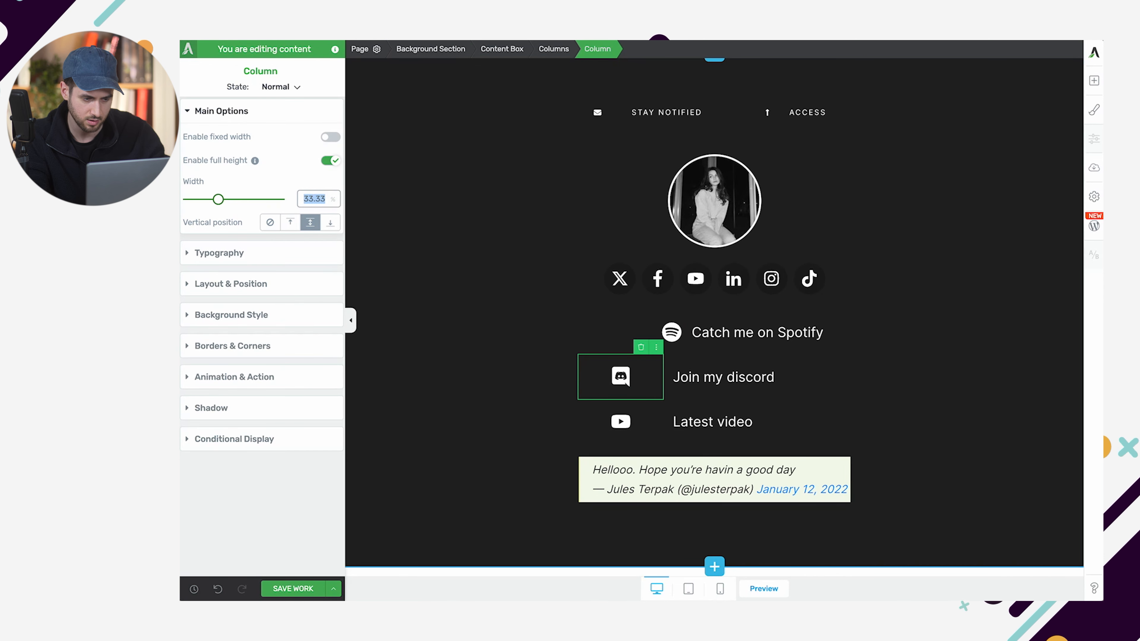
pyautogui.write('40')
pyautogui.click(629, 376)
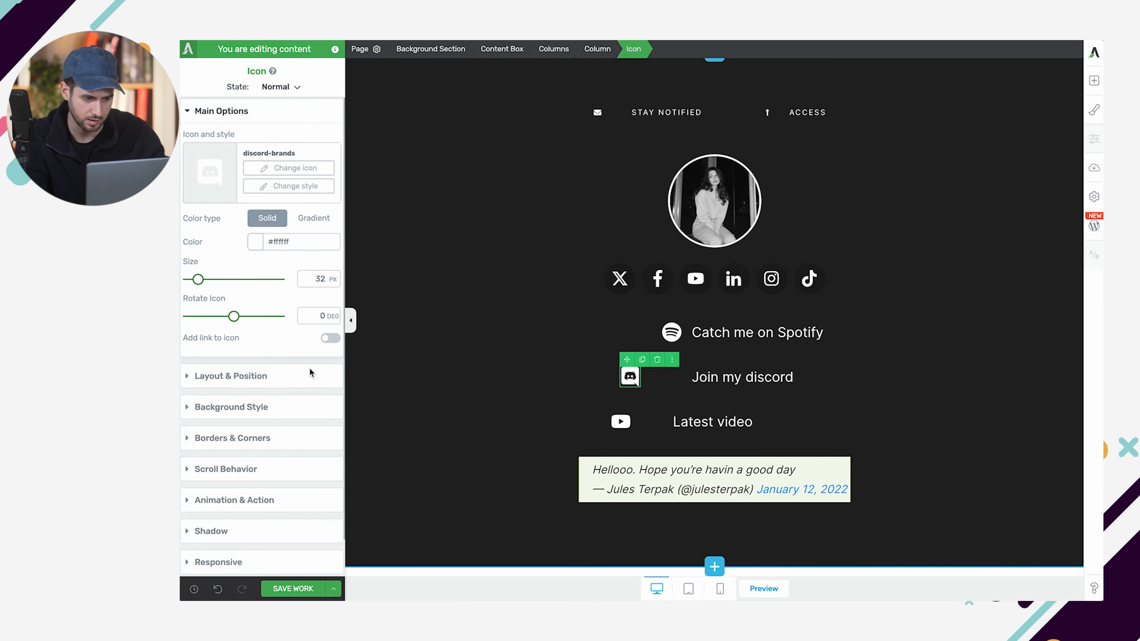
pyautogui.click(312, 385)
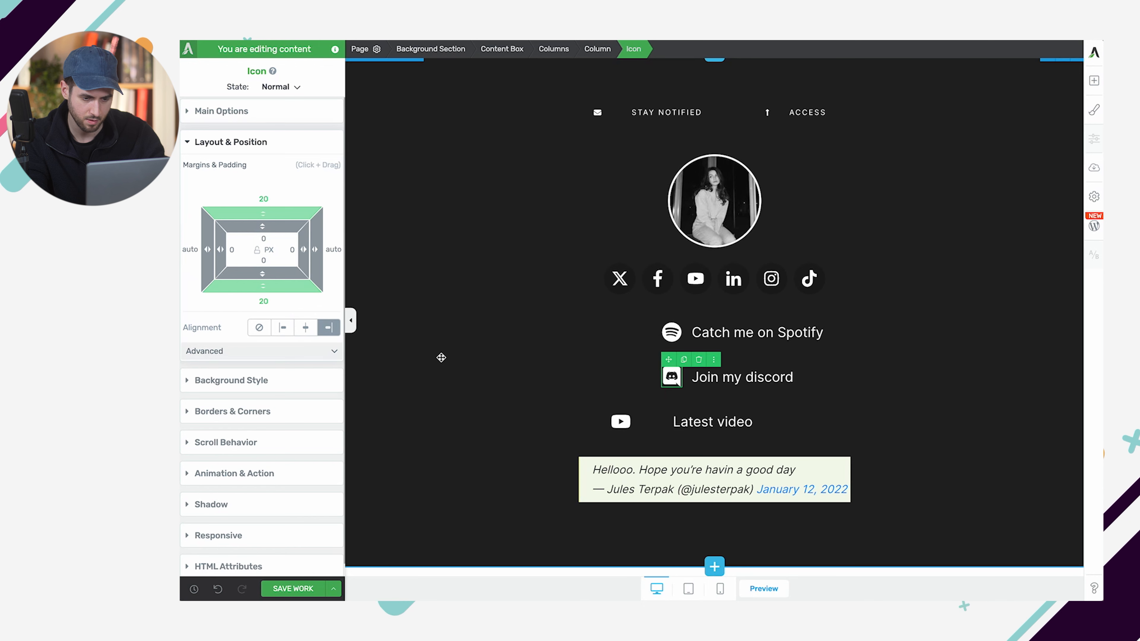
# Step: Set the YouTube icon's column width to 40% and align the icon to the right within it
pyautogui.click(641, 432)
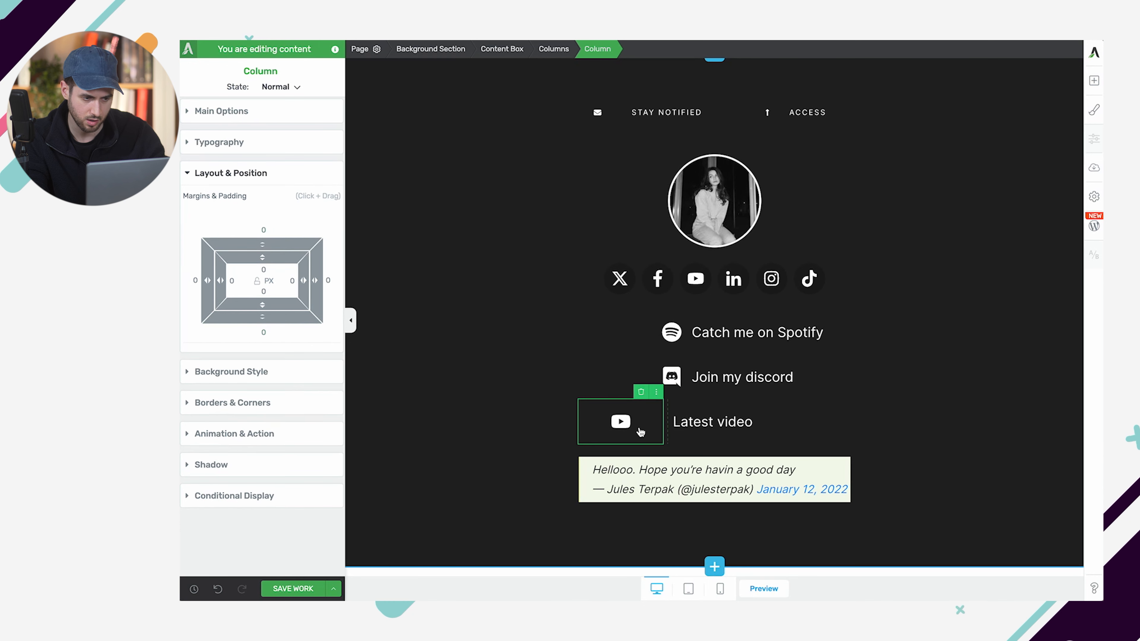
pyautogui.click(253, 116)
pyautogui.write('40')
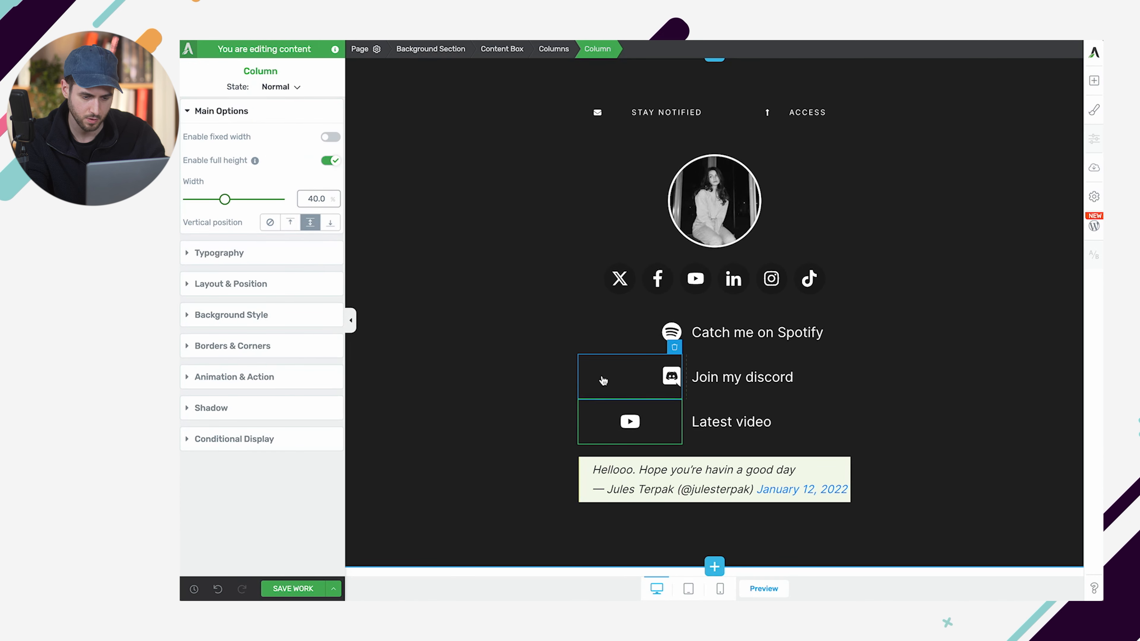
pyautogui.click(629, 422)
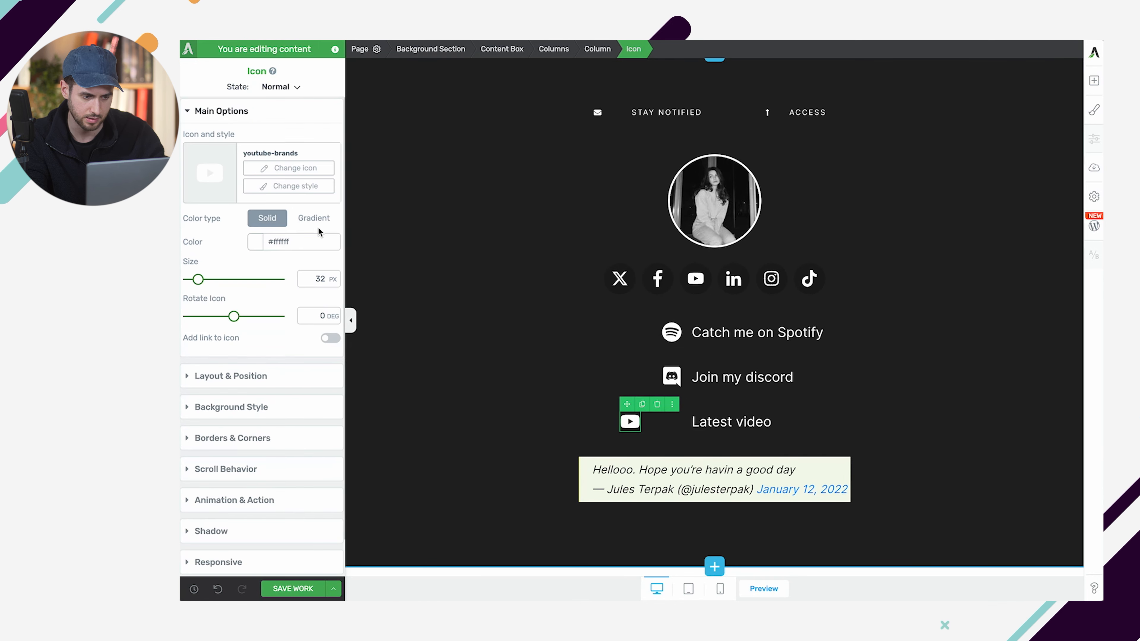
pyautogui.click(238, 376)
pyautogui.click(332, 328)
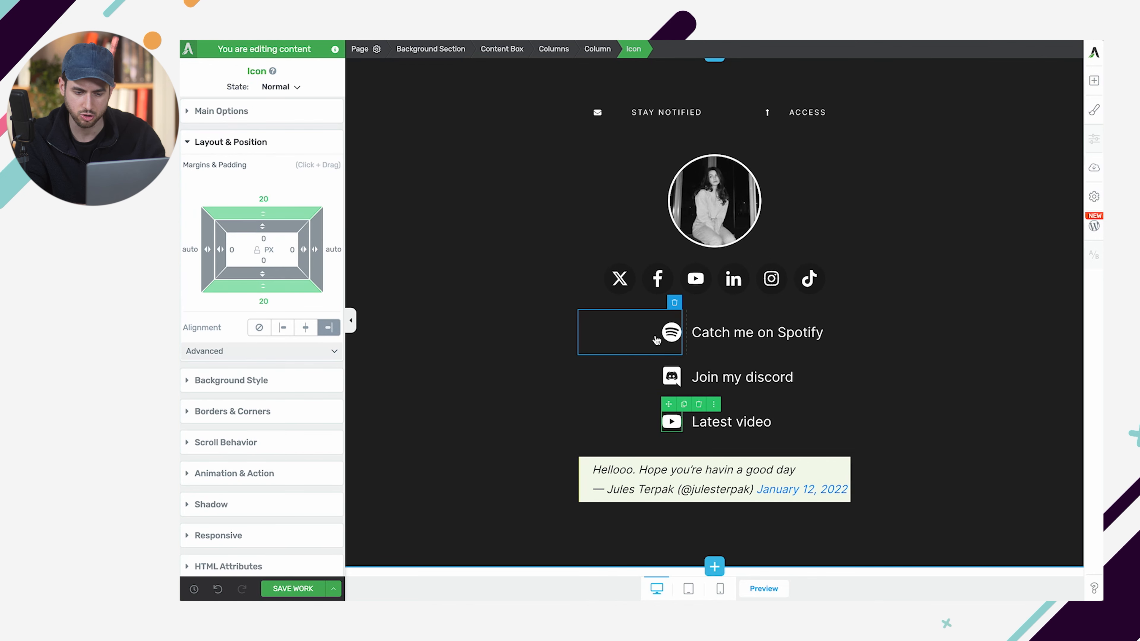
pyautogui.click(634, 356)
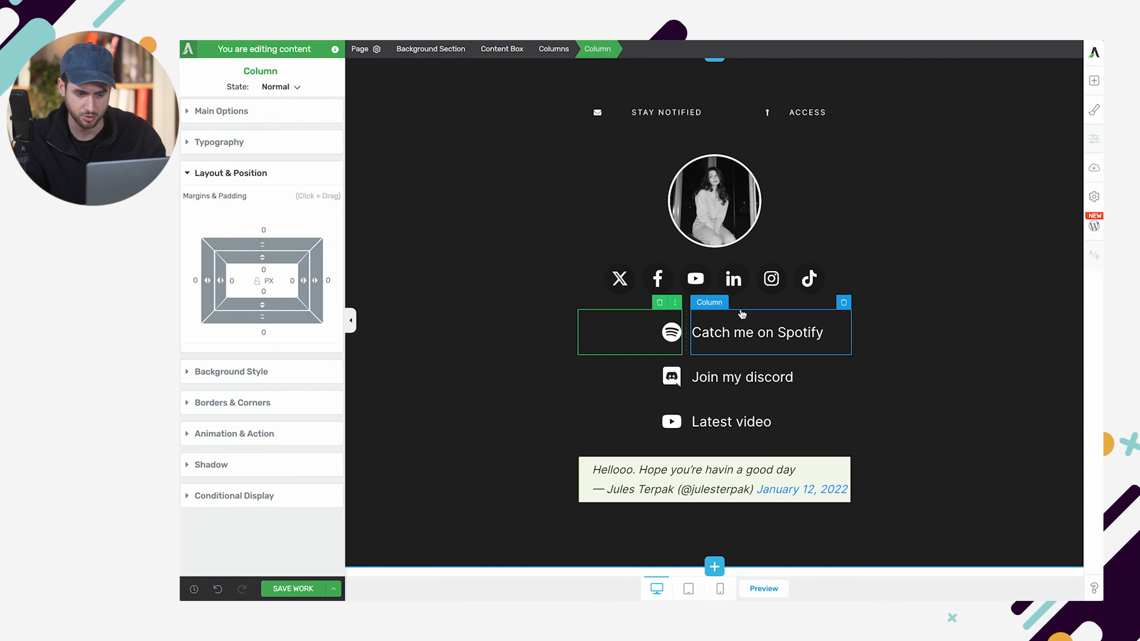
pyautogui.click(425, 380)
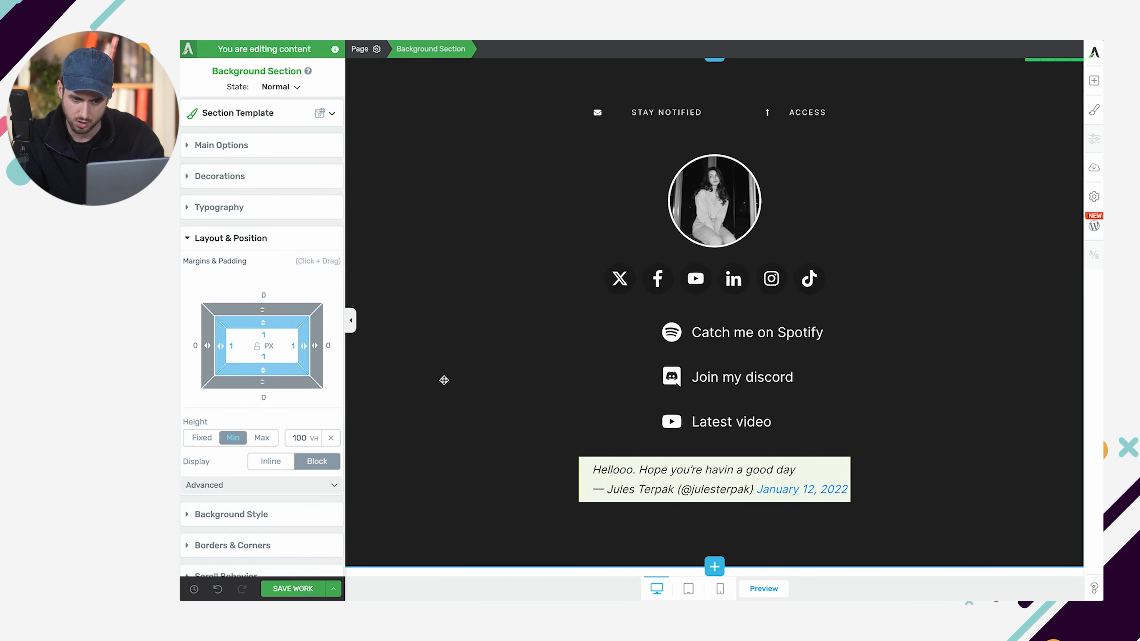
# Step: Edit the link texts to read "Join my Discord" and "Latest Youtube video"
pyautogui.doubleClick(794, 338)
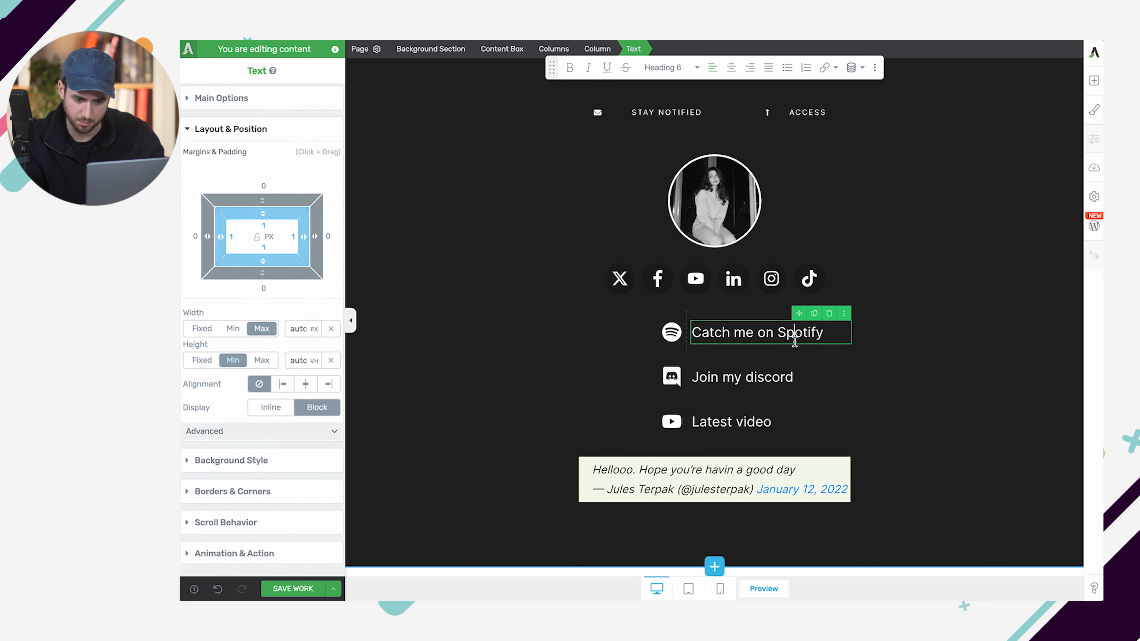
pyautogui.click(753, 377)
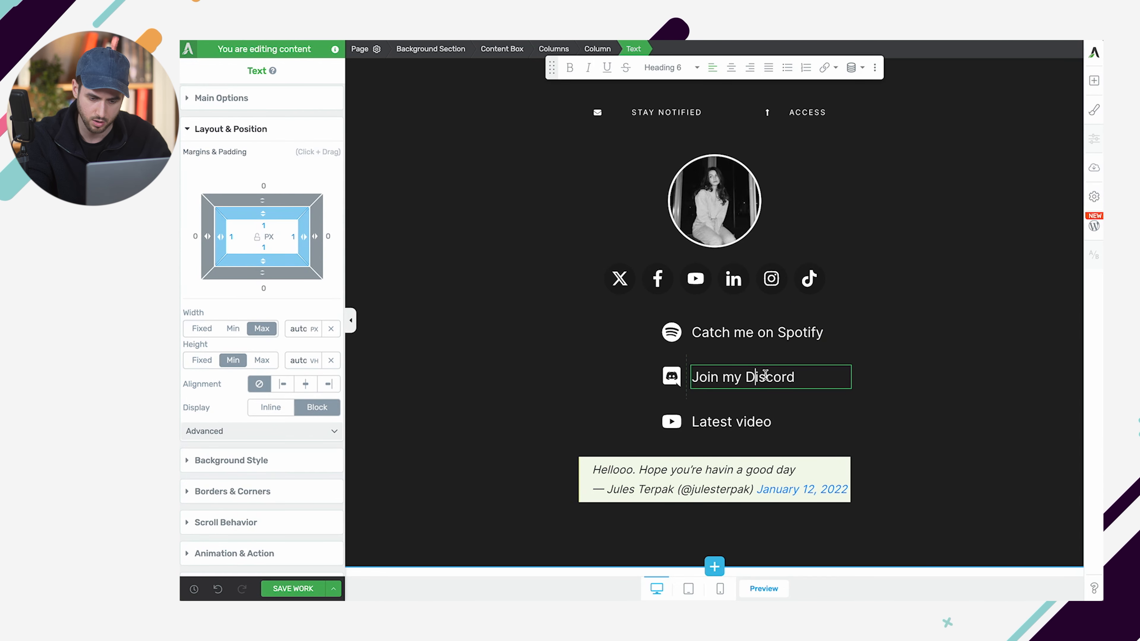
pyautogui.click(745, 421)
pyautogui.write('Youtube')
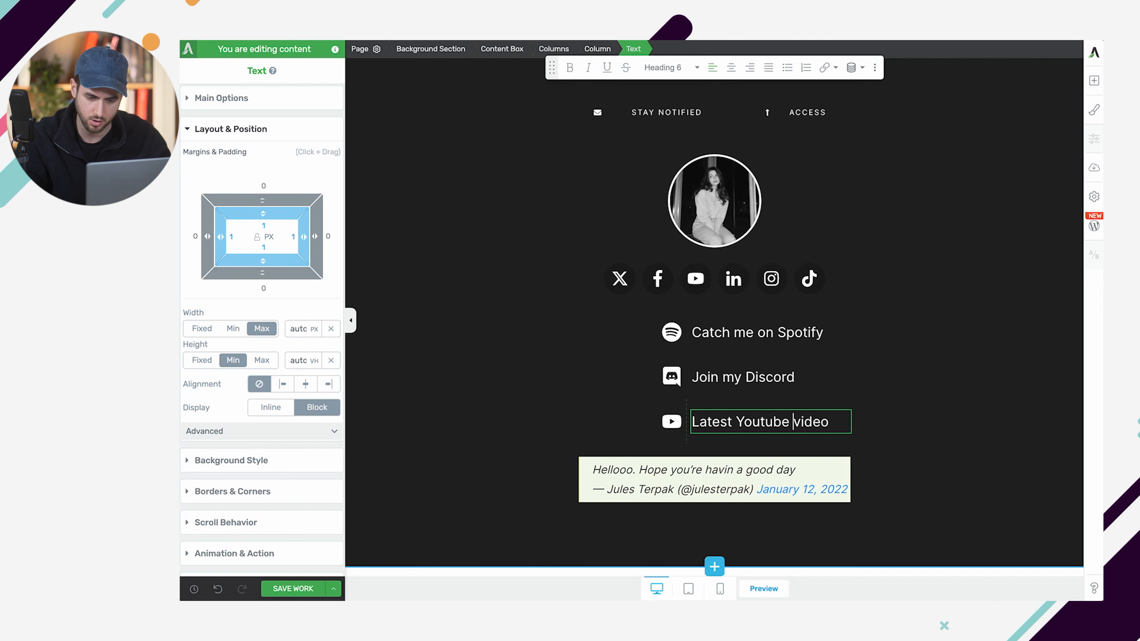
# Step: Give the word "Youtube" in the video text a Simple underline highlight in white (#ffffff)
pyautogui.doubleClick(783, 378)
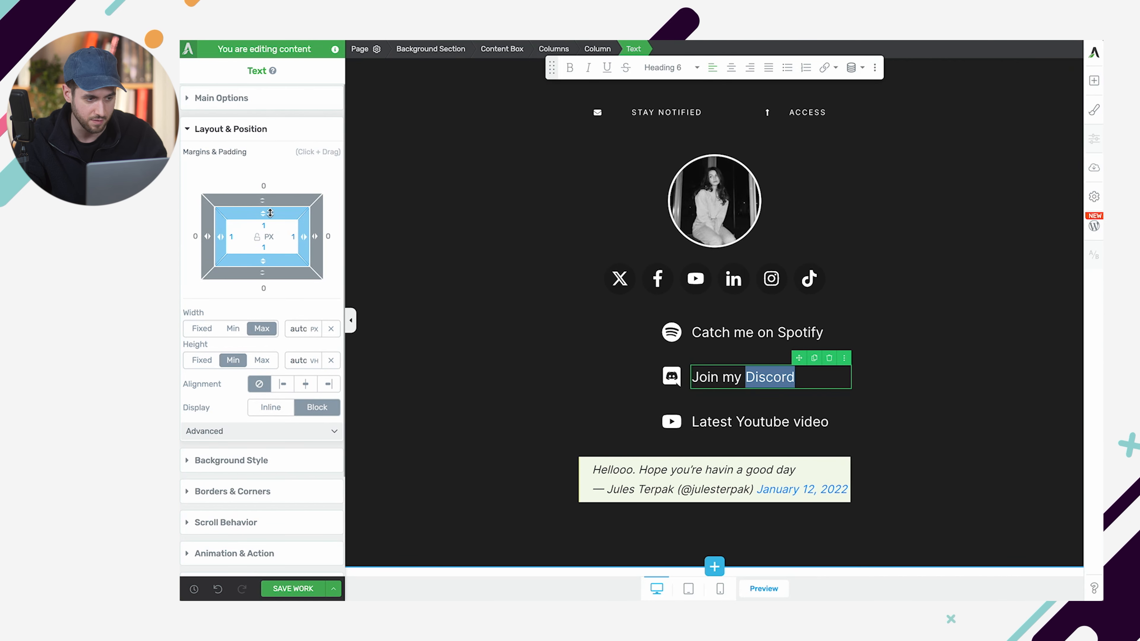
pyautogui.click(291, 131)
pyautogui.click(276, 99)
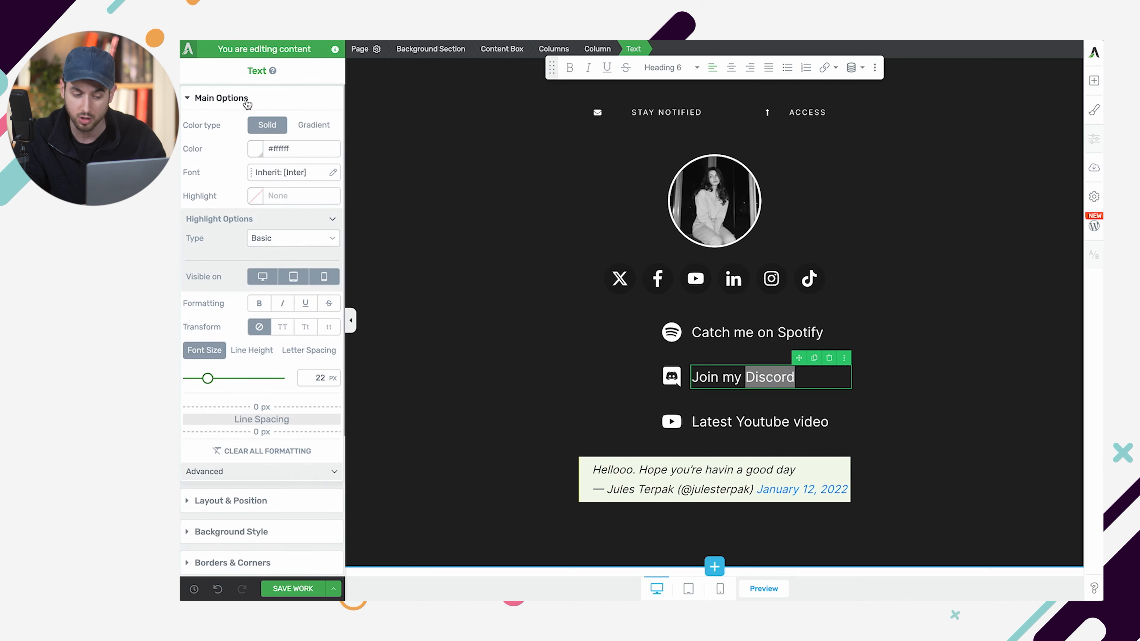
pyautogui.doubleClick(761, 423)
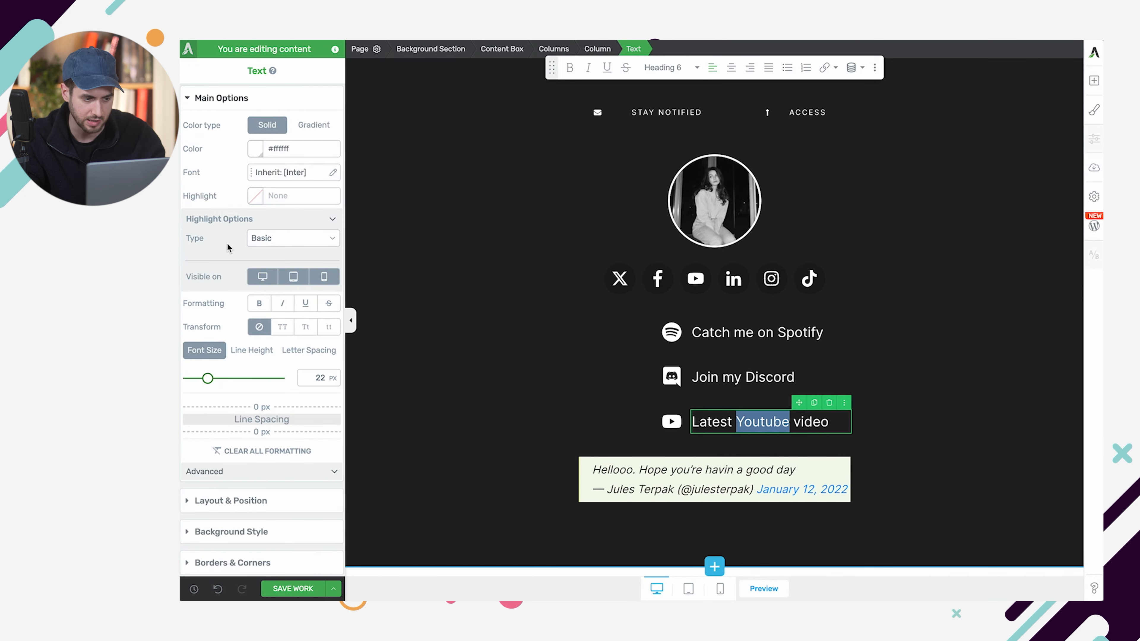
pyautogui.click(290, 238)
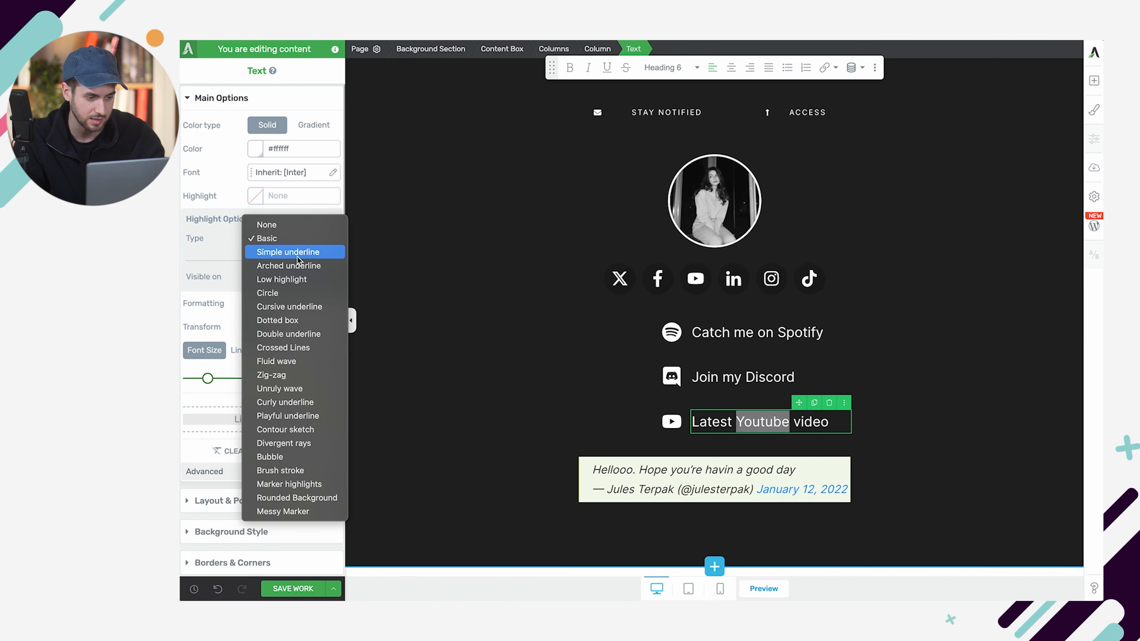
pyautogui.click(297, 257)
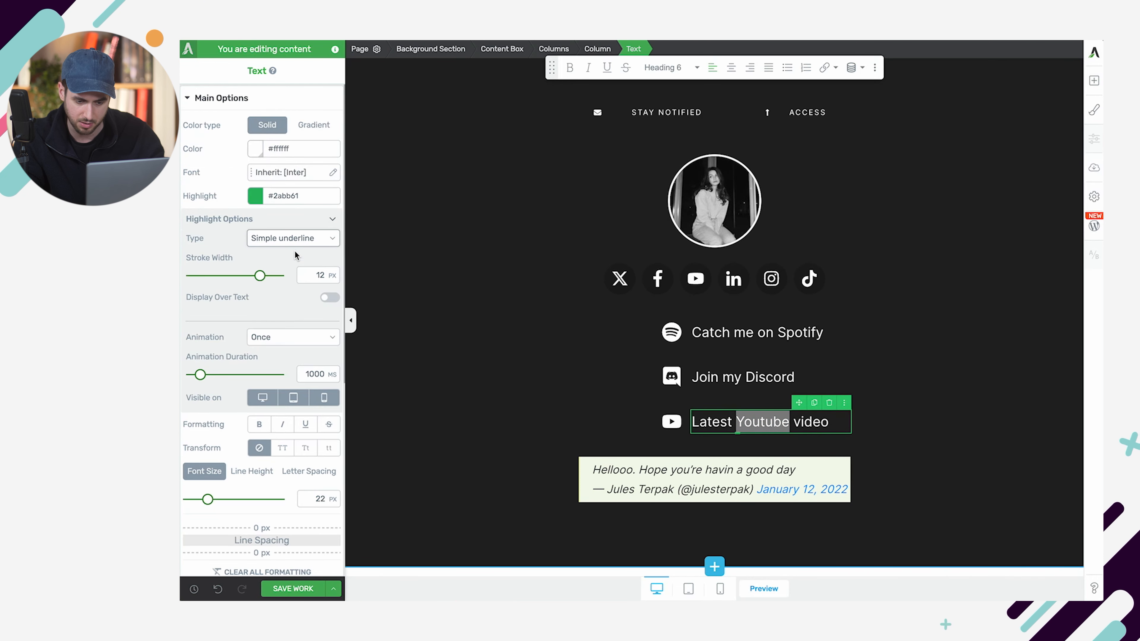
pyautogui.click(257, 206)
pyautogui.moveTo(262, 257); pyautogui.dragTo(191, 218)
pyautogui.click(318, 479)
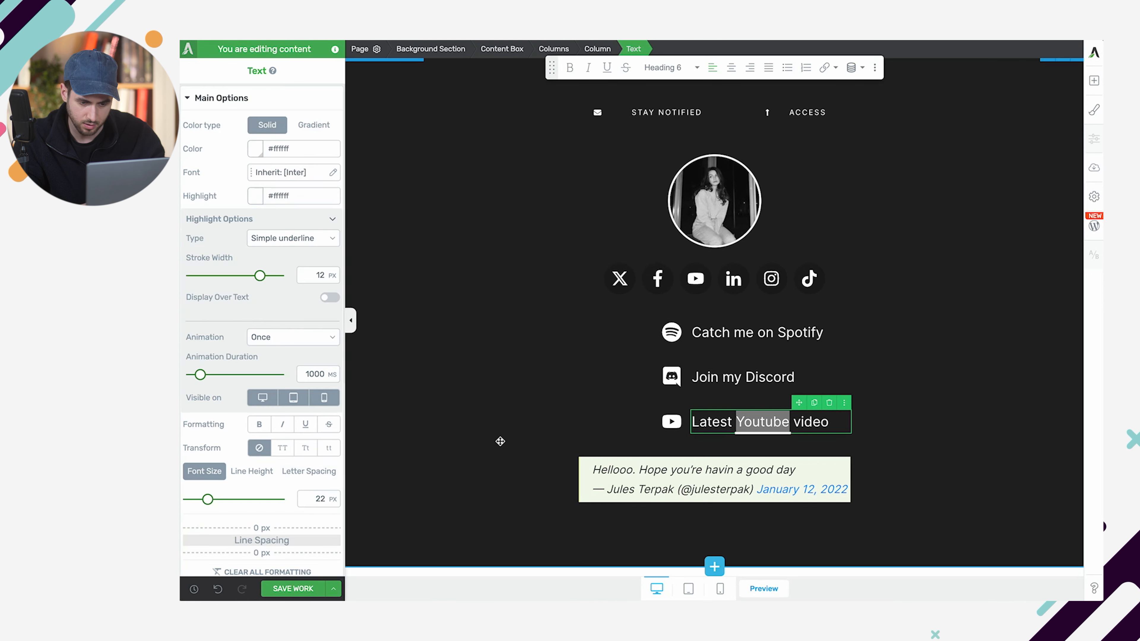
pyautogui.click(499, 442)
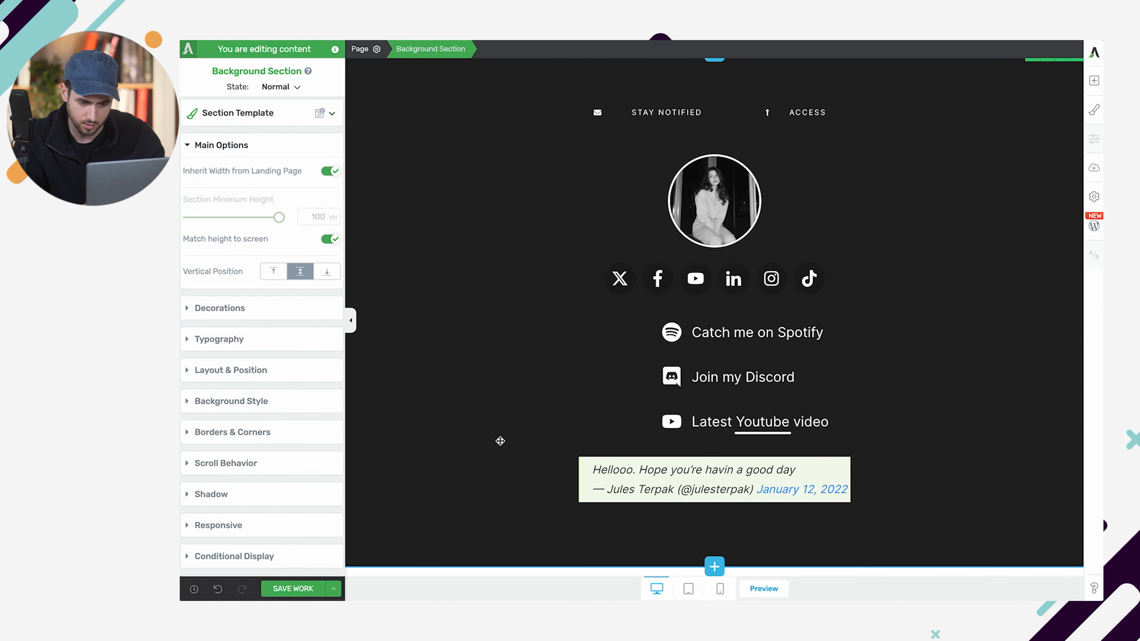
# Step: Give the word "Discord" a Zig-zag highlight in white (#ffffff)
pyautogui.doubleClick(763, 383)
pyautogui.click(282, 238)
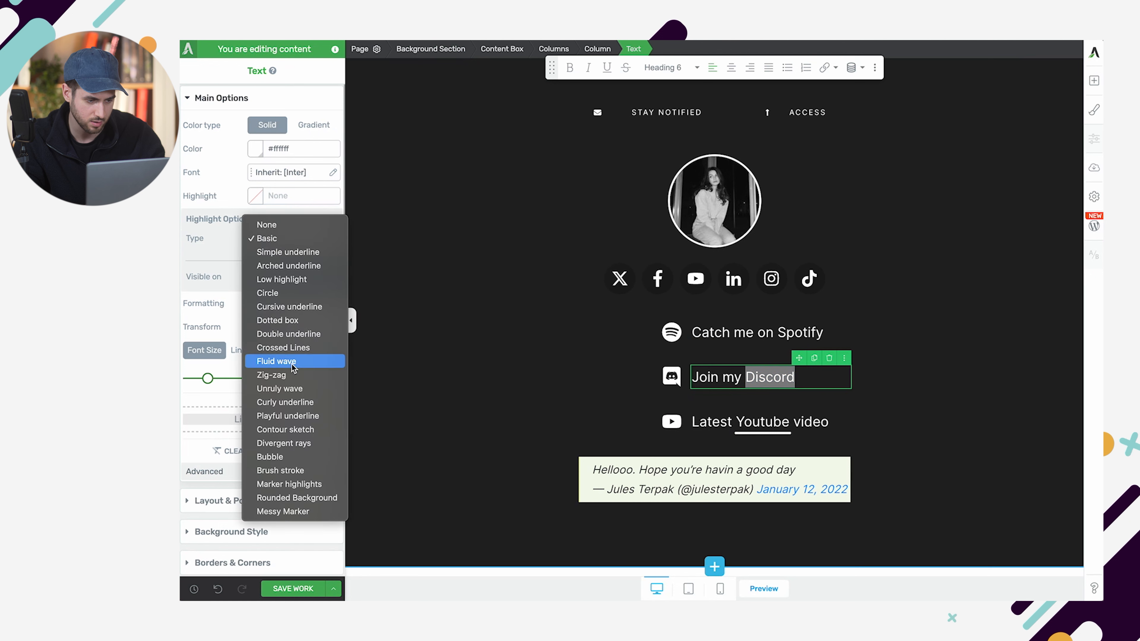
pyautogui.click(282, 375)
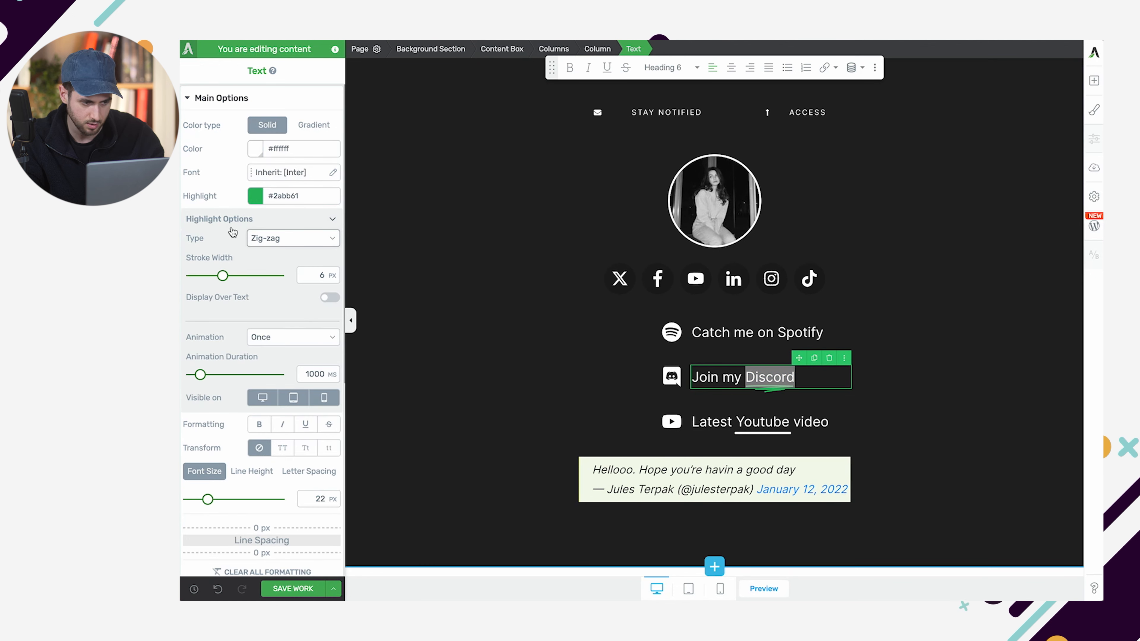
pyautogui.click(255, 195)
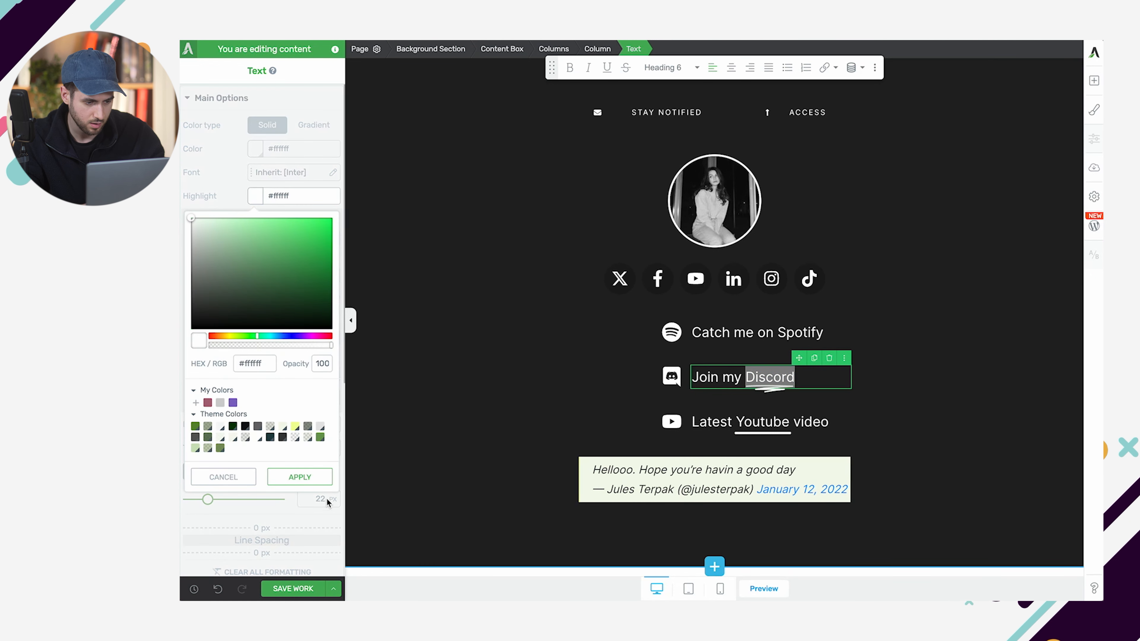
pyautogui.click(300, 476)
# Step: Give the word "Spotify" a Divergent rays highlight and change its color to white
pyautogui.doubleClick(799, 333)
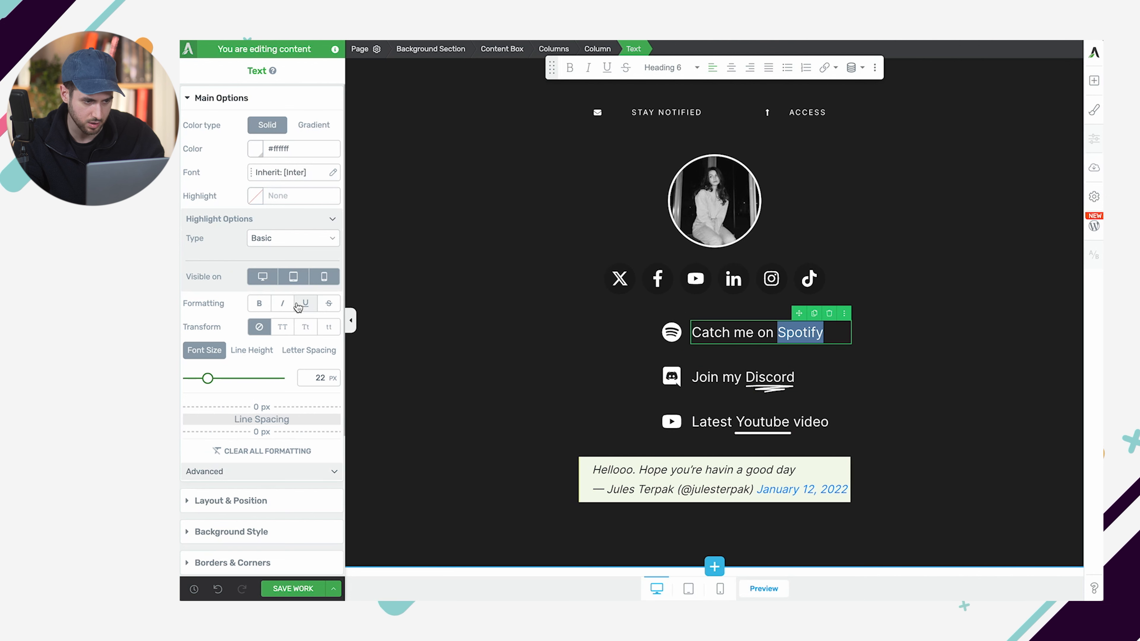
pyautogui.click(293, 238)
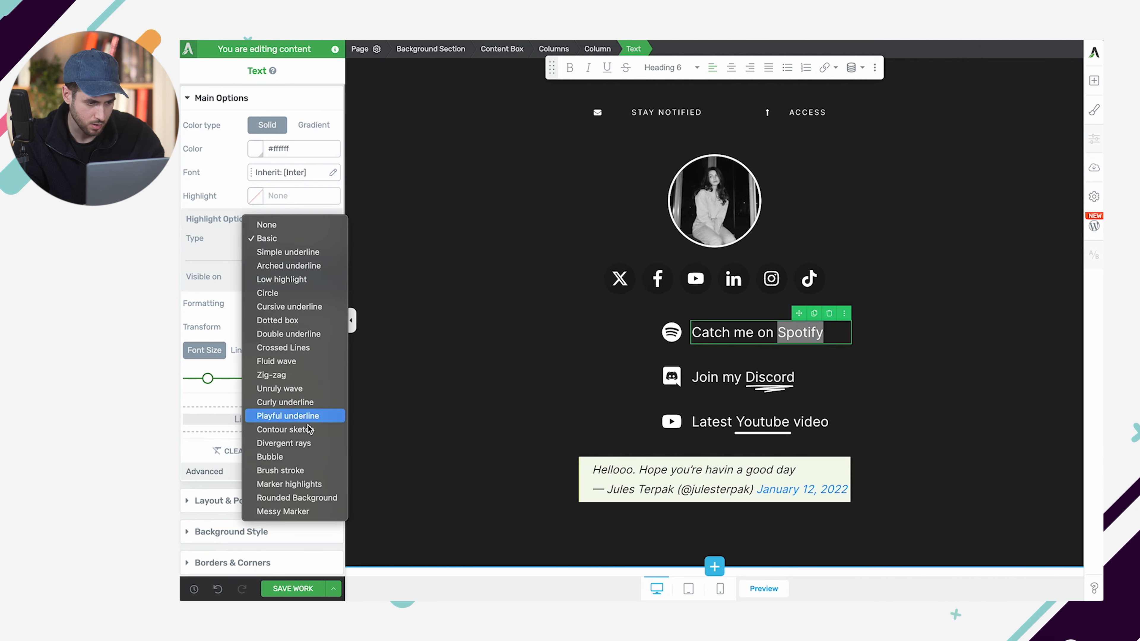
pyautogui.click(292, 443)
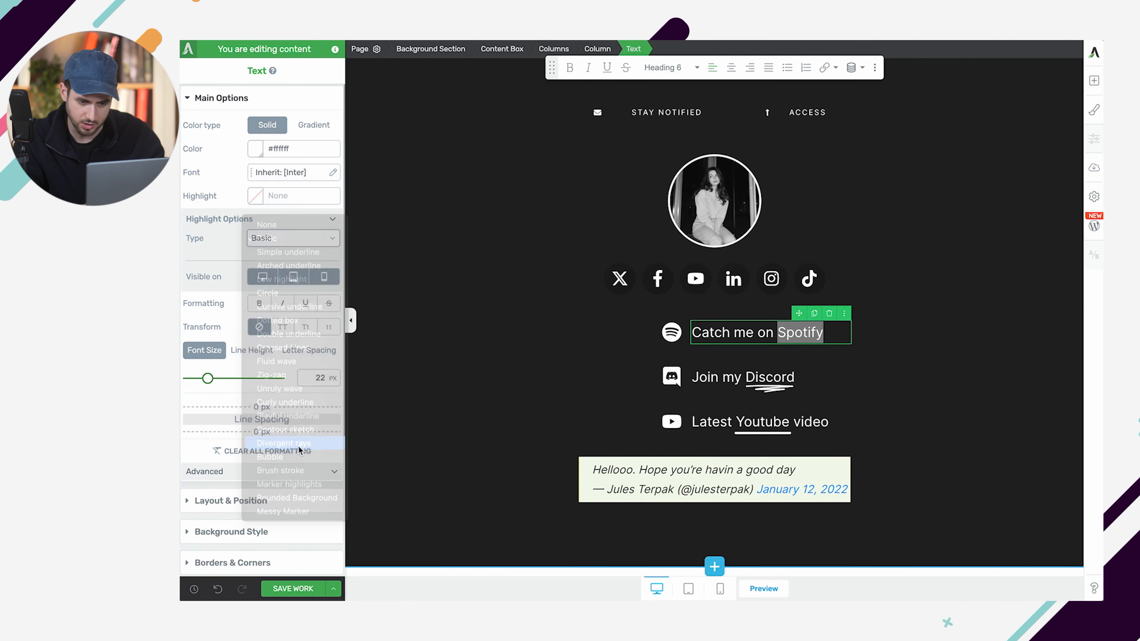
pyautogui.click(522, 378)
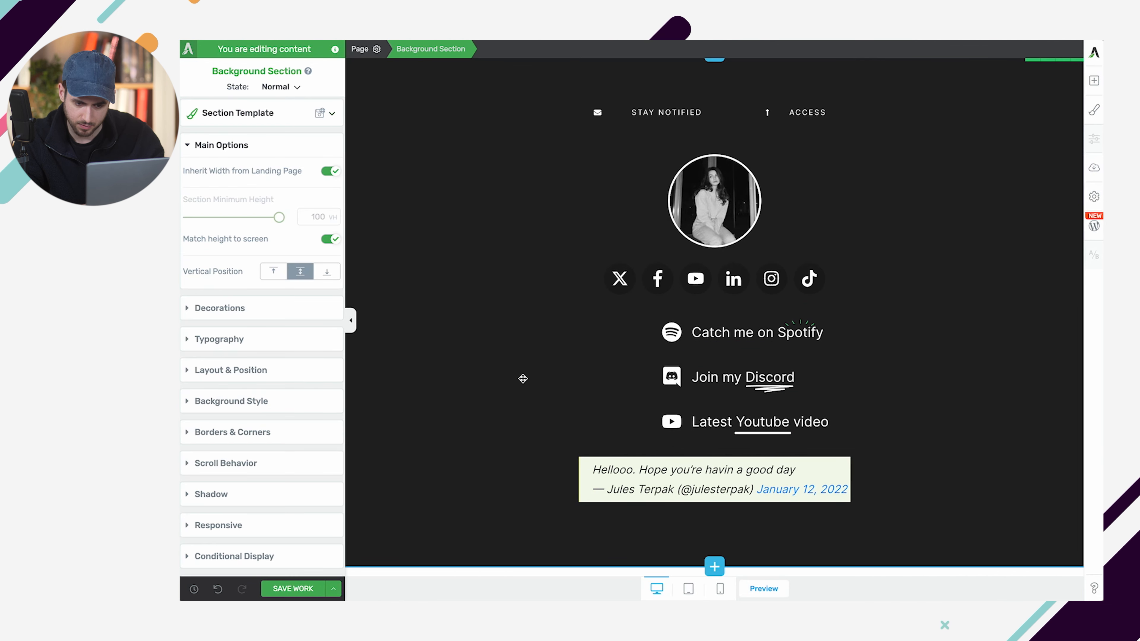
pyautogui.doubleClick(804, 333)
pyautogui.click(255, 194)
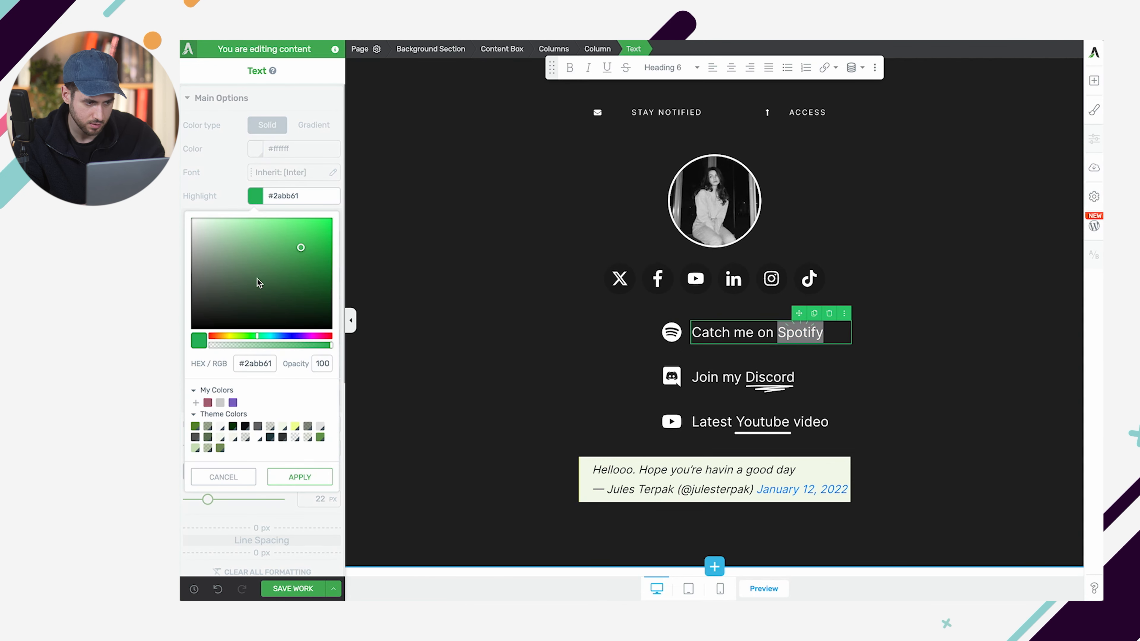
pyautogui.click(300, 474)
pyautogui.click(538, 435)
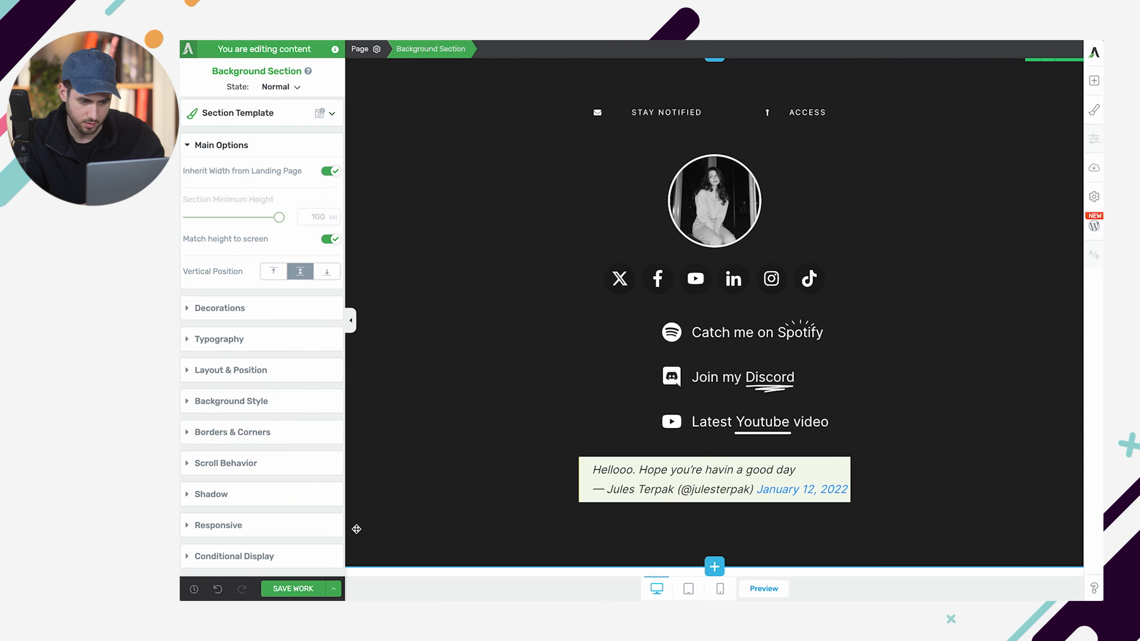
# Step: Save the page and select the "STAY NOTIFIED" button
pyautogui.hotkey('ctrl', 's')
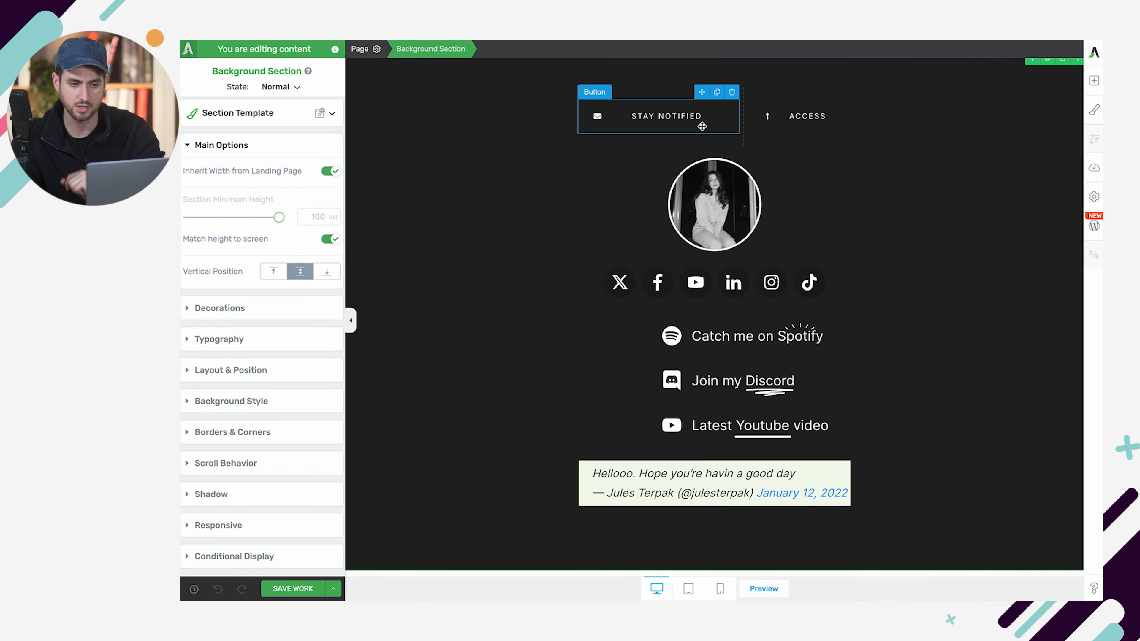
pyautogui.click(633, 118)
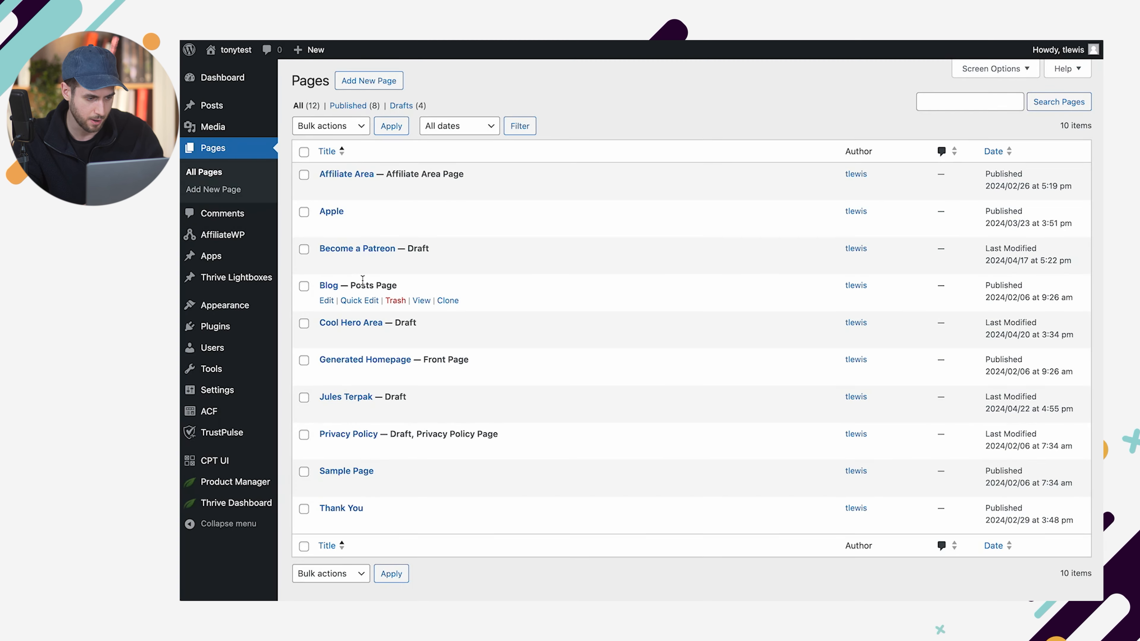
# Step: In the WordPress admin, add a new Thrive Lightbox titled "Jules' Newsletter" and publish it
pyautogui.moveTo(254, 278)
pyautogui.click(332, 310)
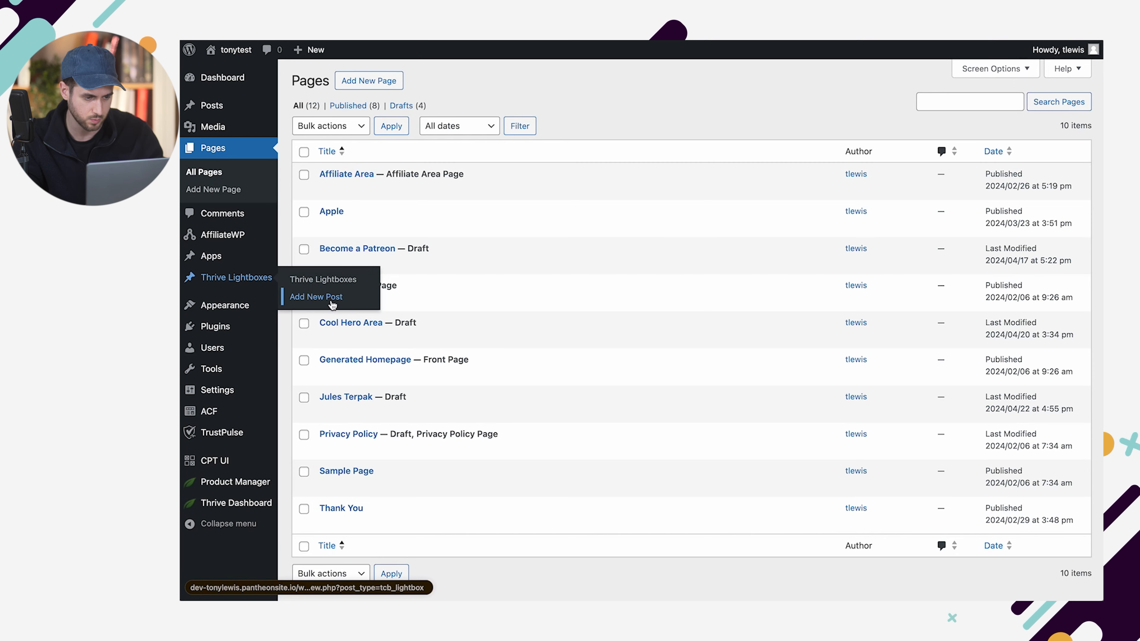
pyautogui.write("Jules' Newsletter")
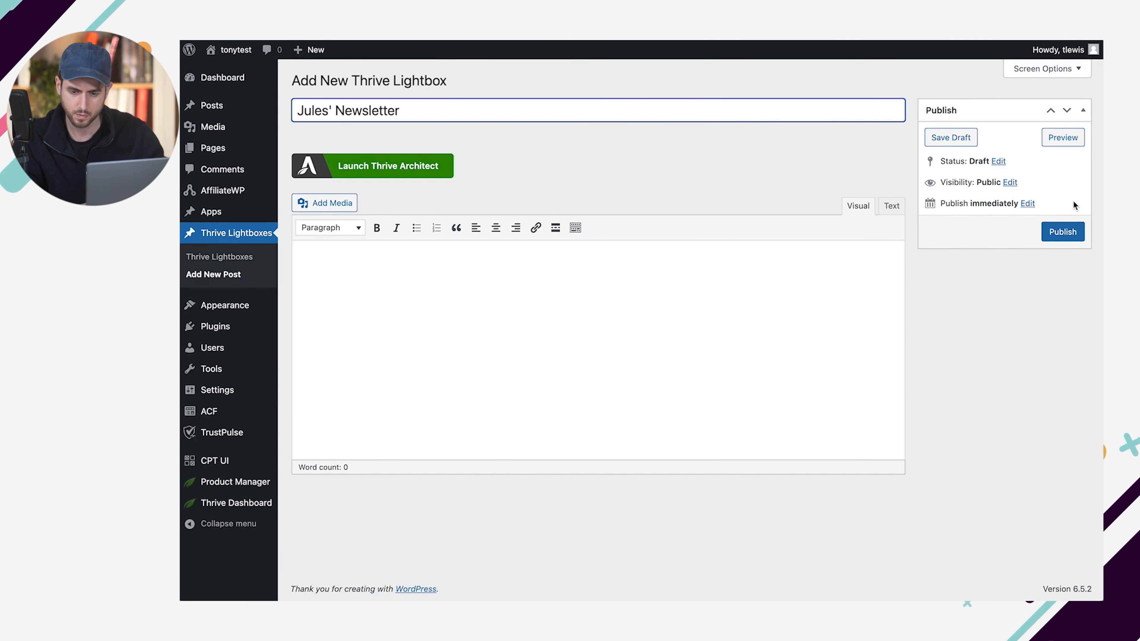
pyautogui.click(1070, 230)
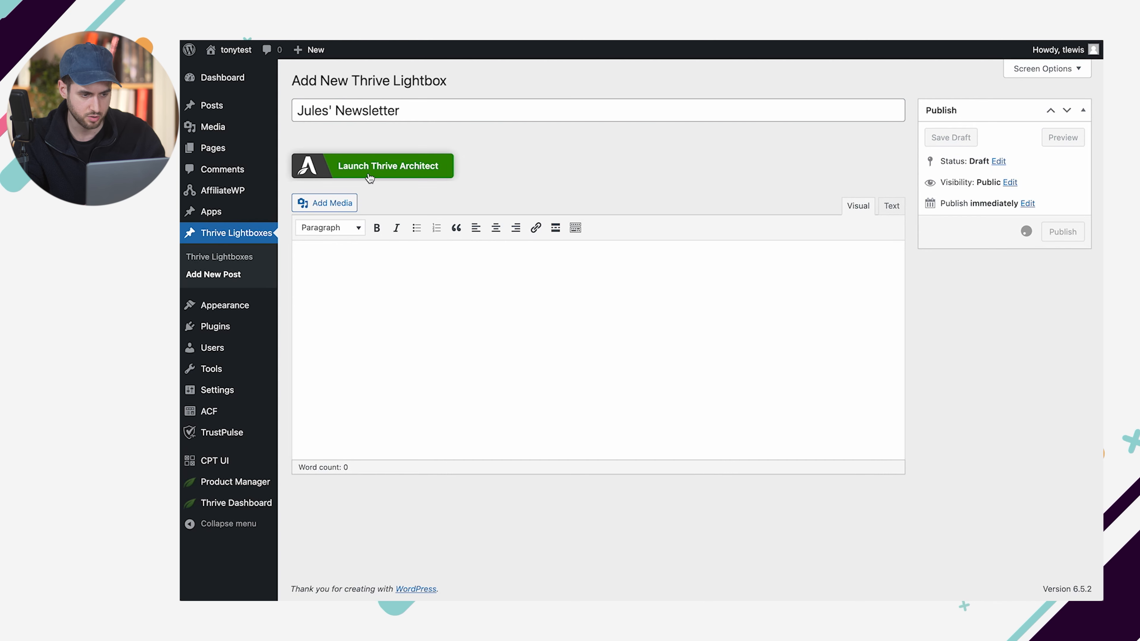
# Step: Open the lightbox in Thrive Architect, add a lead generation form with the Opt-in Form 02 template, and delete its Phone field
pyautogui.click(373, 206)
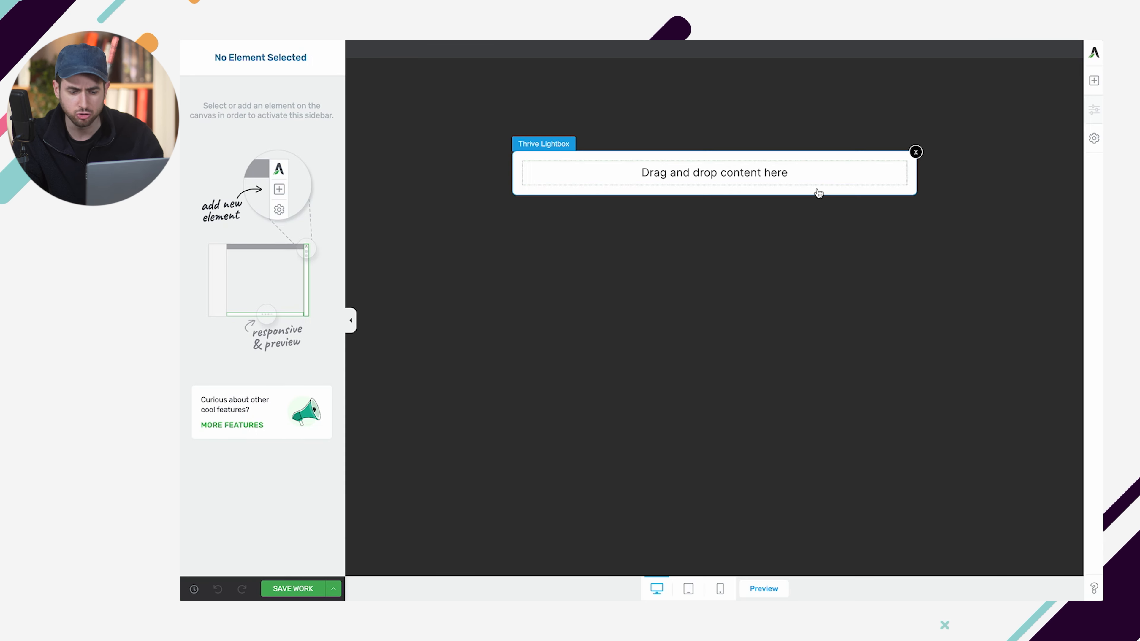
pyautogui.click(1093, 80)
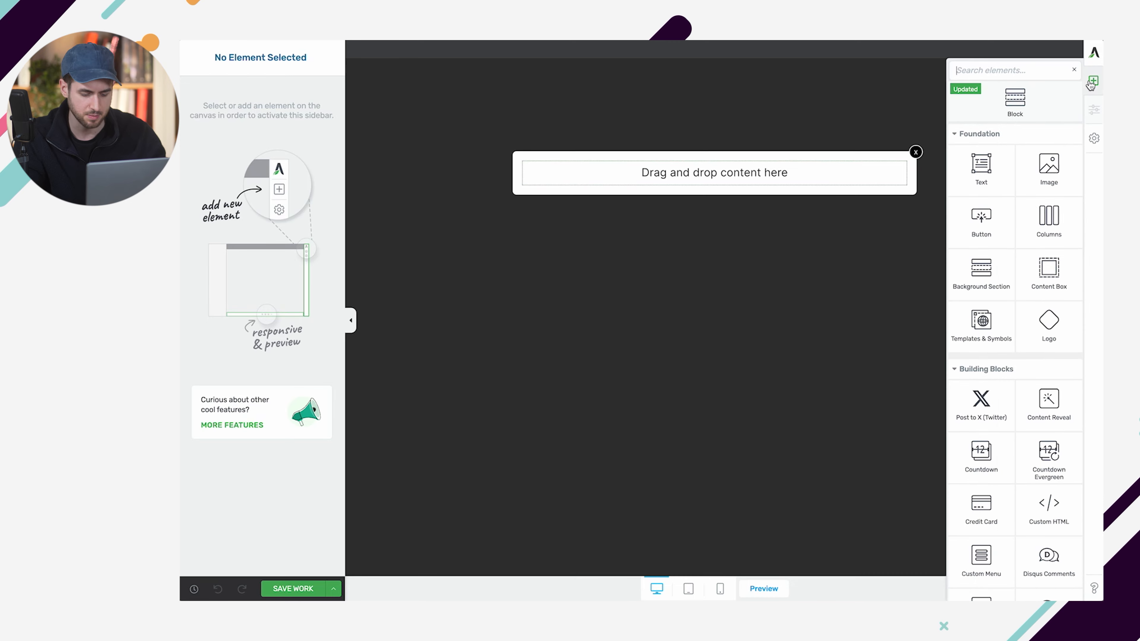
pyautogui.write('lead')
pyautogui.moveTo(995, 148); pyautogui.dragTo(821, 180)
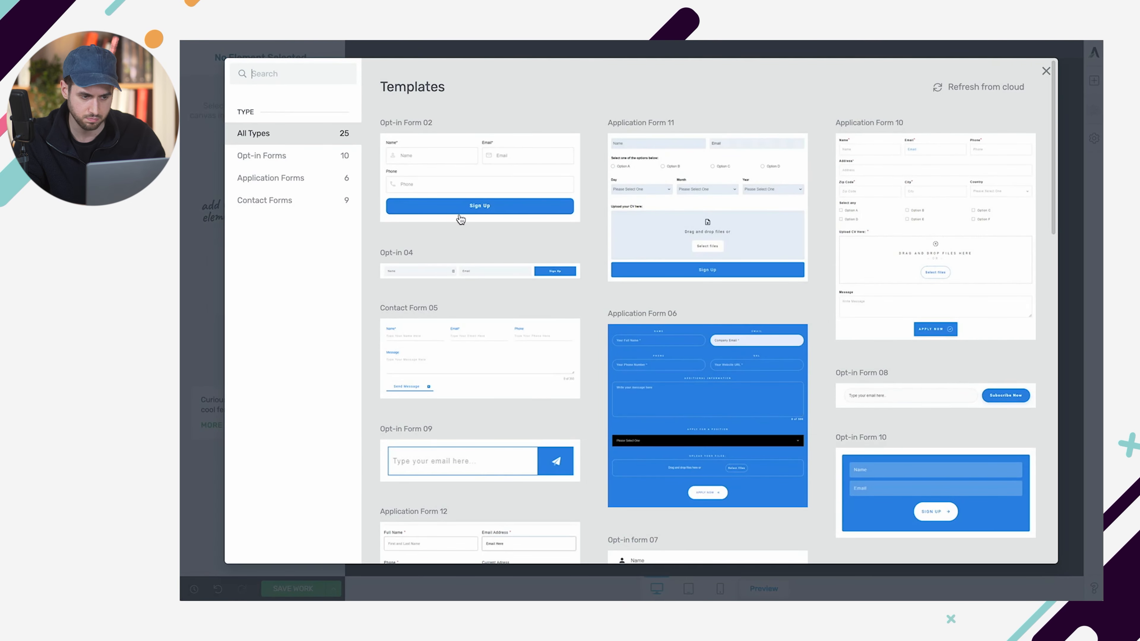
pyautogui.click(491, 169)
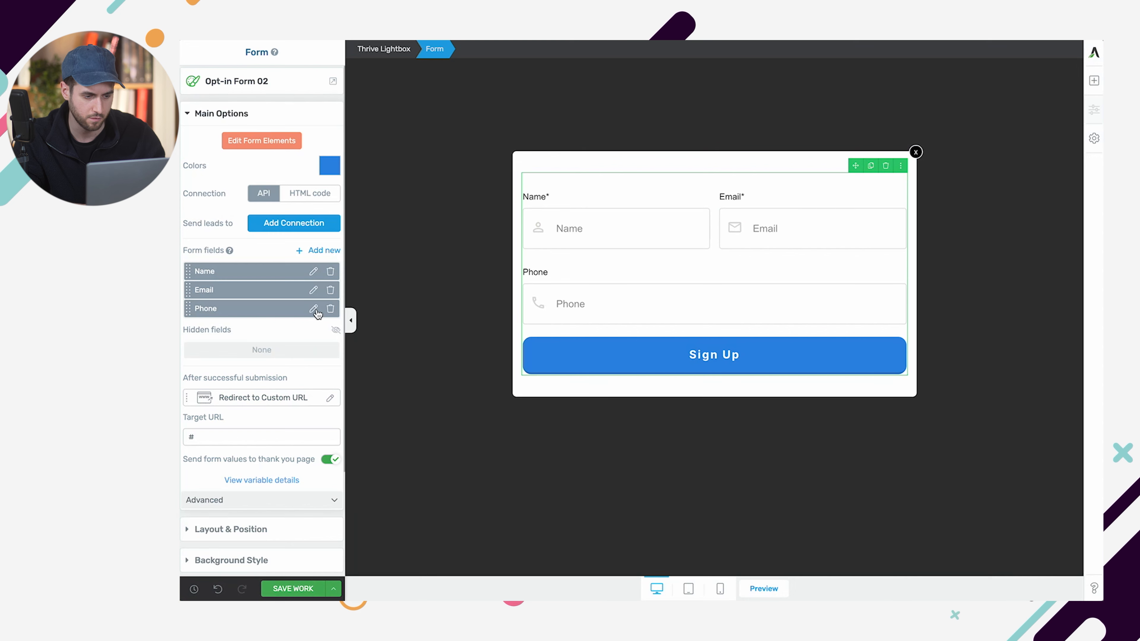
pyautogui.click(331, 308)
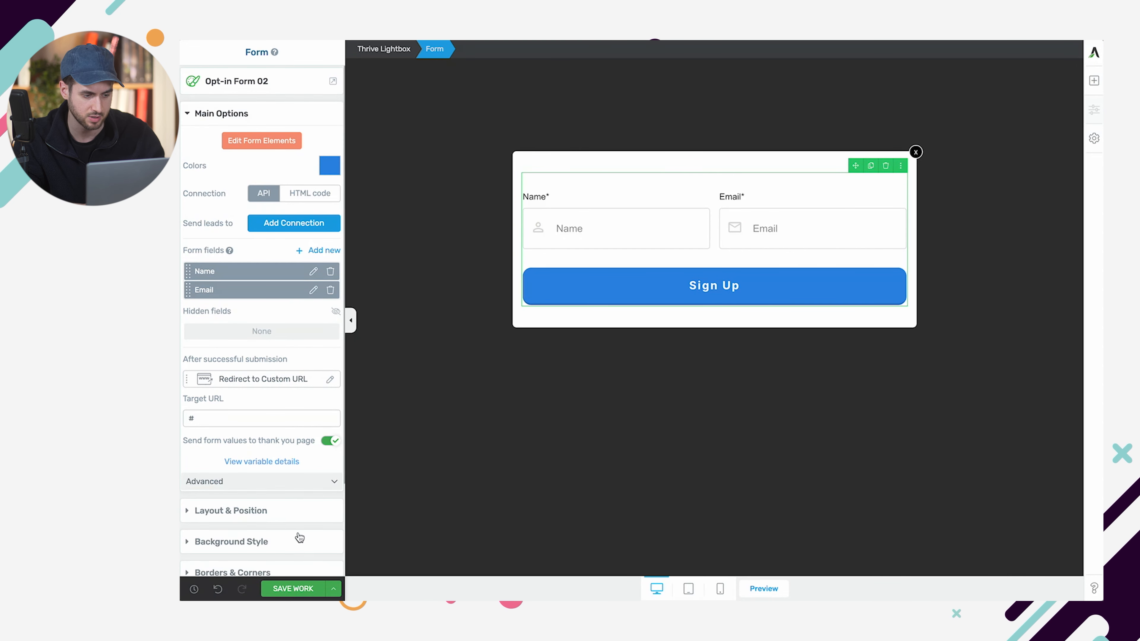
# Step: Set the form's after-submission action to Show success notification with the message "You've joined!" and save the lightbox
pyautogui.click(282, 382)
pyautogui.click(264, 435)
pyautogui.click(300, 493)
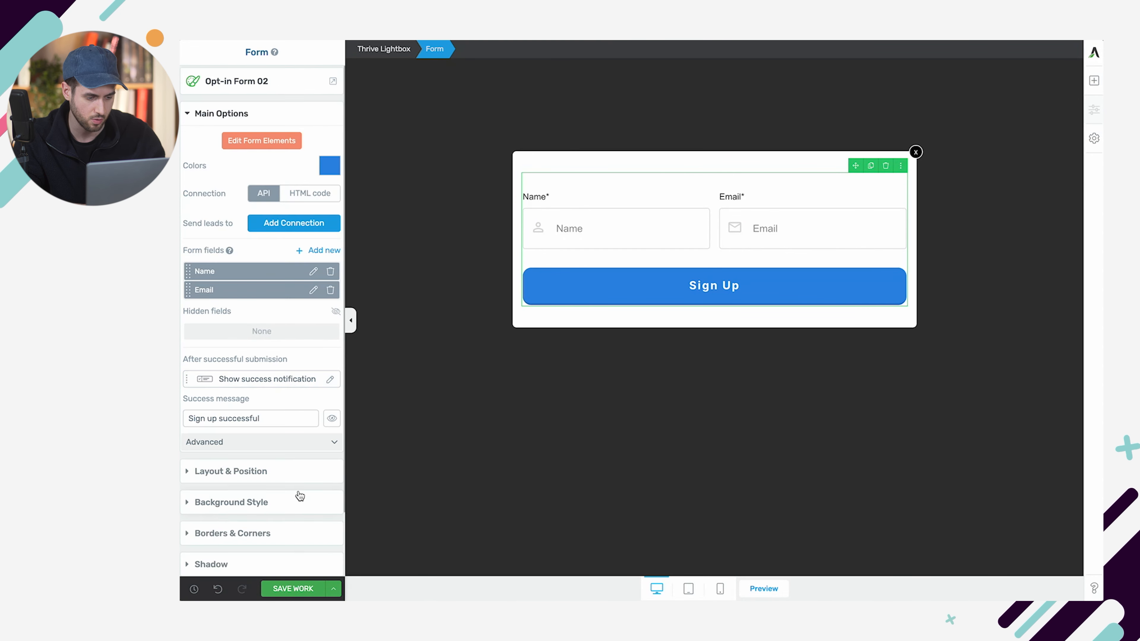
pyautogui.tripleClick(267, 419)
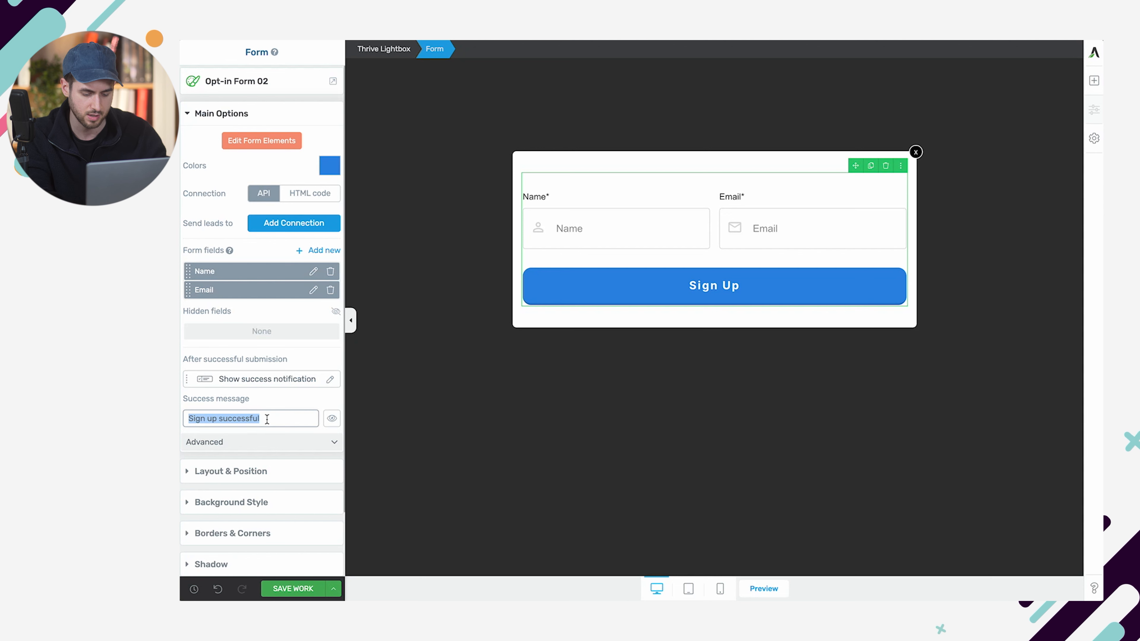
pyautogui.write("You've j")
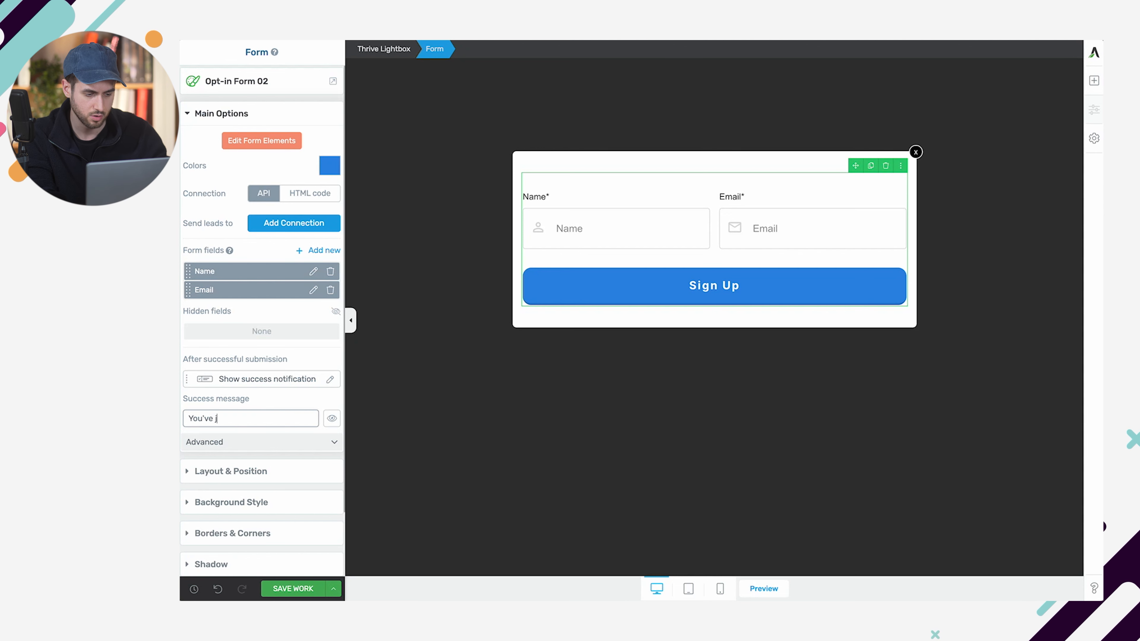
pyautogui.click(332, 419)
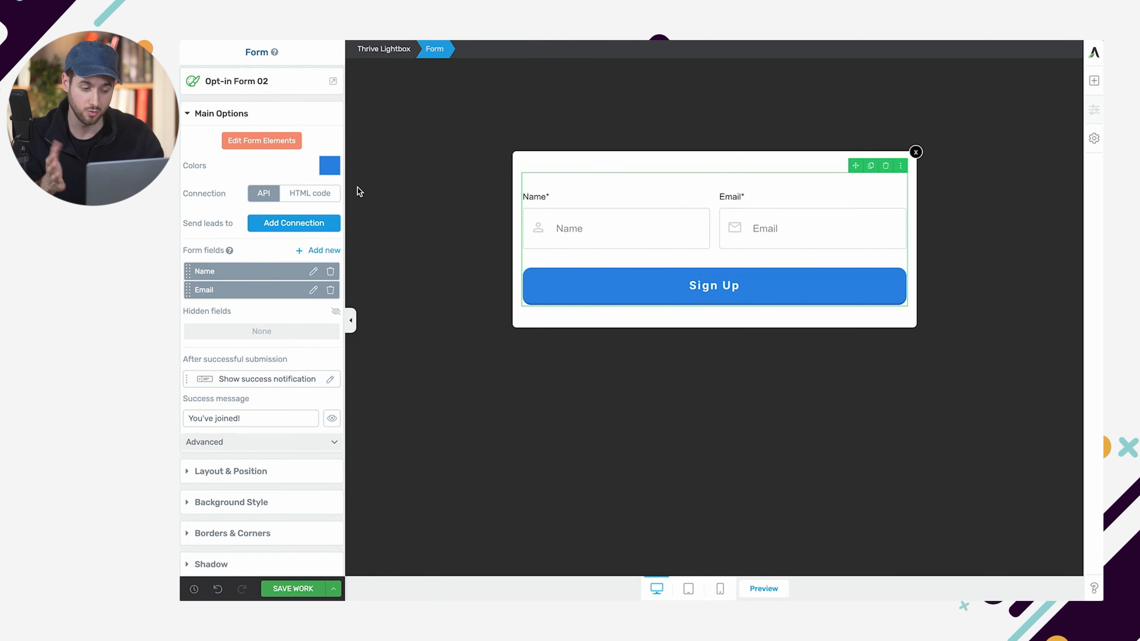
pyautogui.click(292, 586)
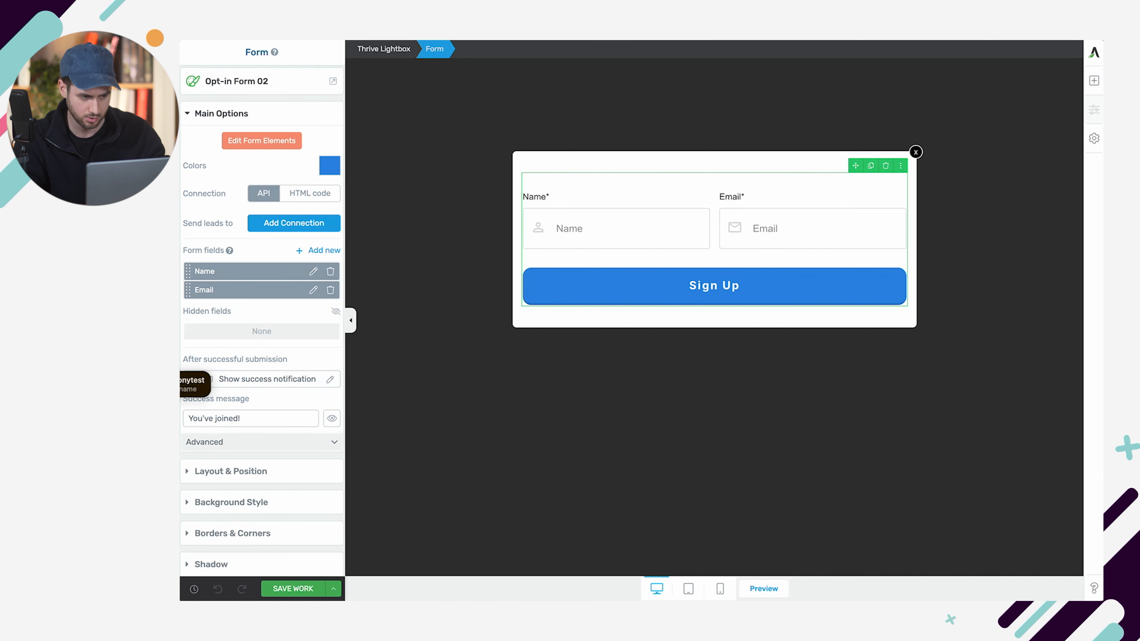
# Step: Return to the landing page editor, save the page and reload it
pyautogui.hotkey('ctrl', 's')
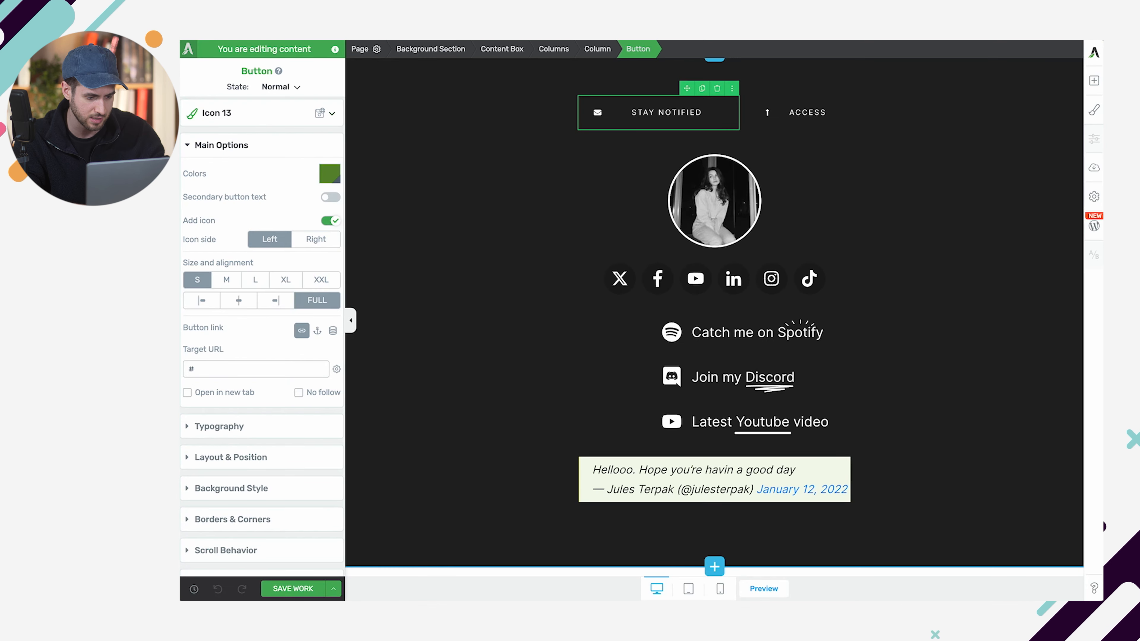
pyautogui.hotkey('ctrl', 's')
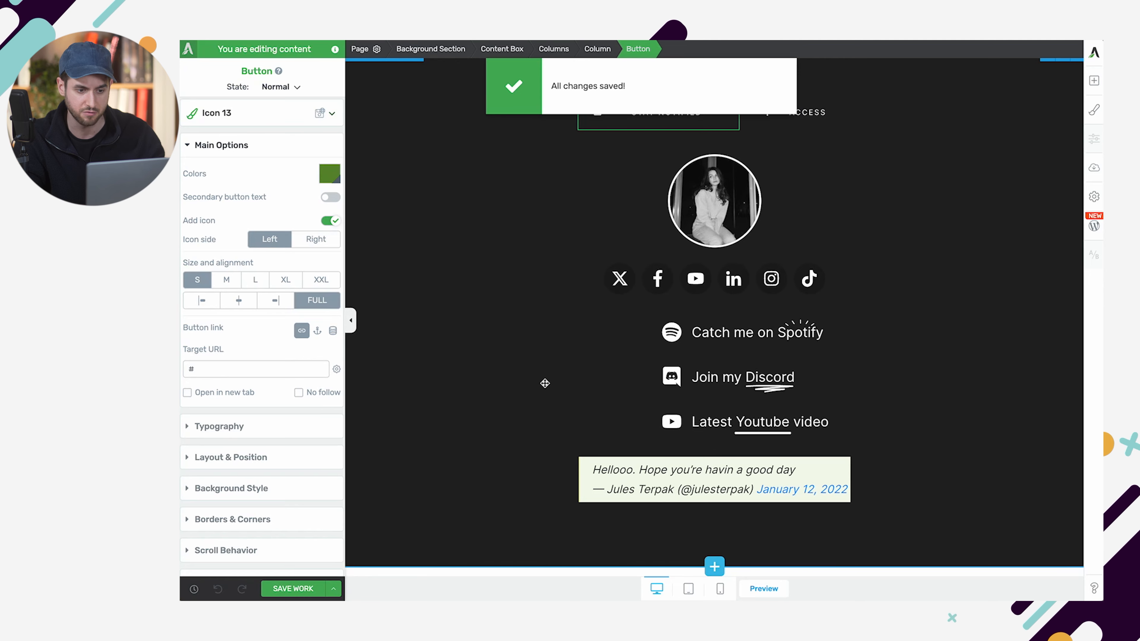
pyautogui.hotkey('ctrl', 'r')
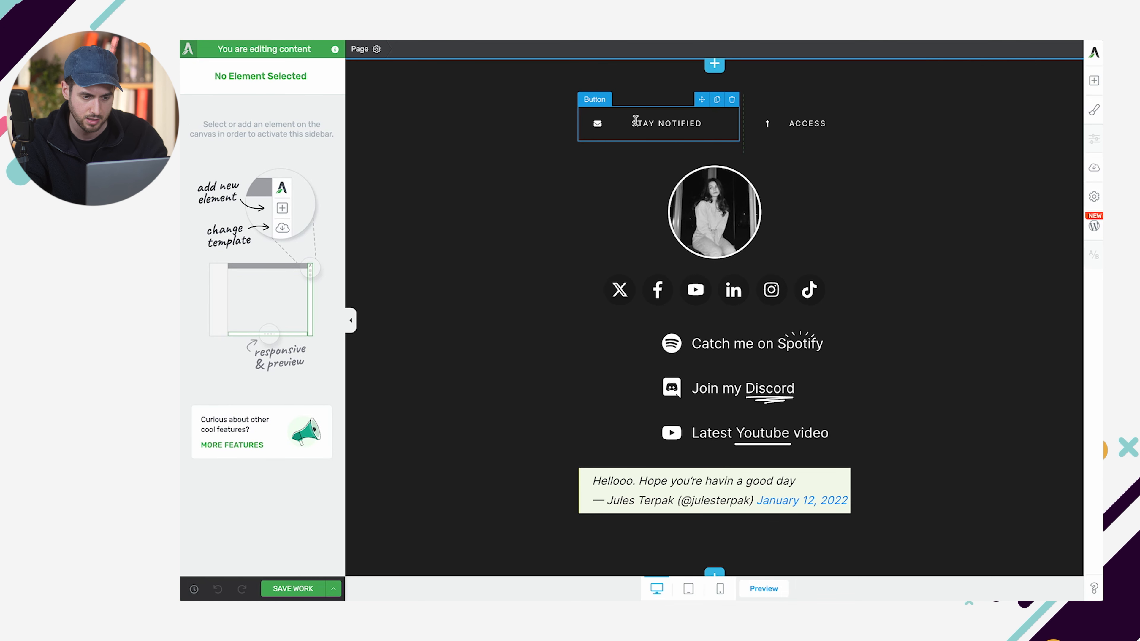
# Step: Align the STAY NOTIFIED button to the left and the ACCESS button to the right
pyautogui.click(664, 135)
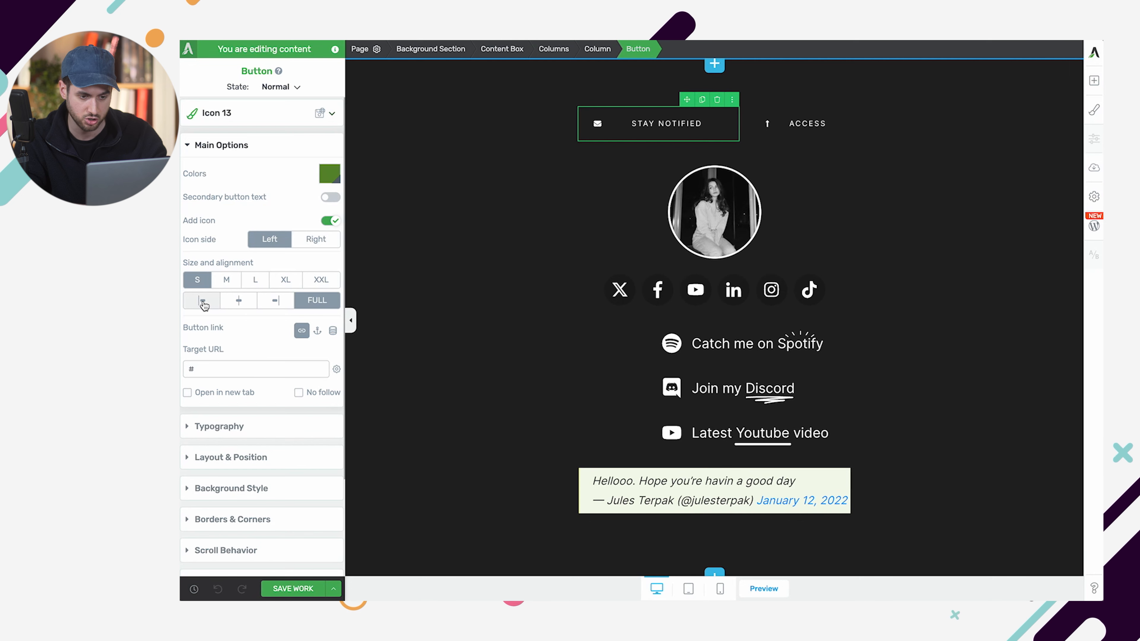
pyautogui.click(202, 301)
pyautogui.click(823, 112)
pyautogui.click(274, 300)
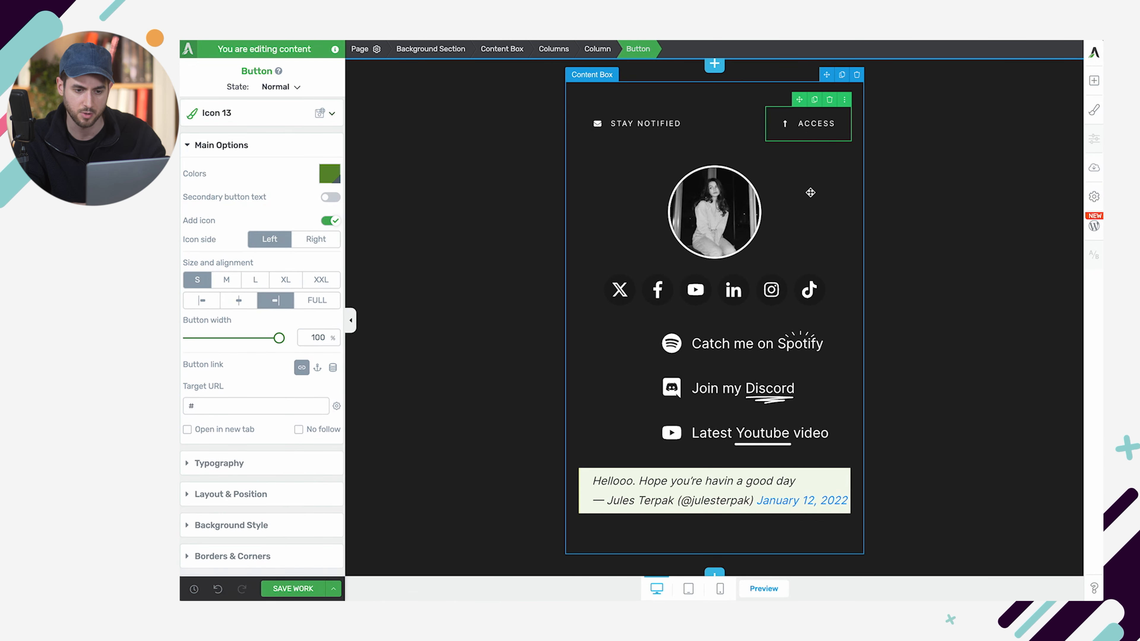
# Step: Set the top and bottom padding of the main content box to 0
pyautogui.click(810, 193)
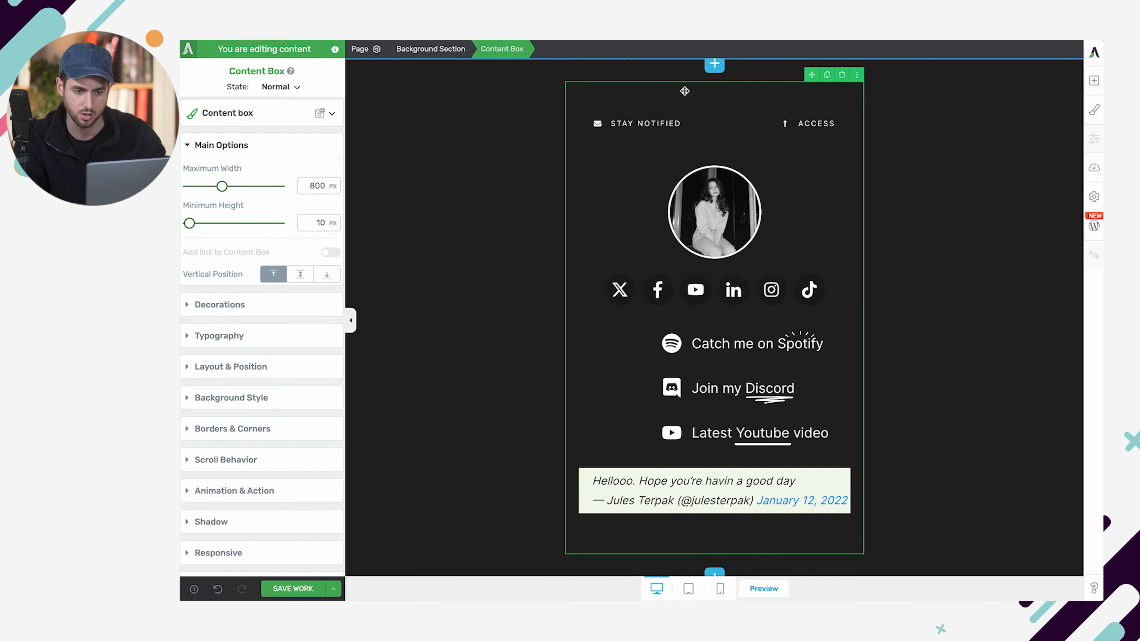
pyautogui.click(248, 361)
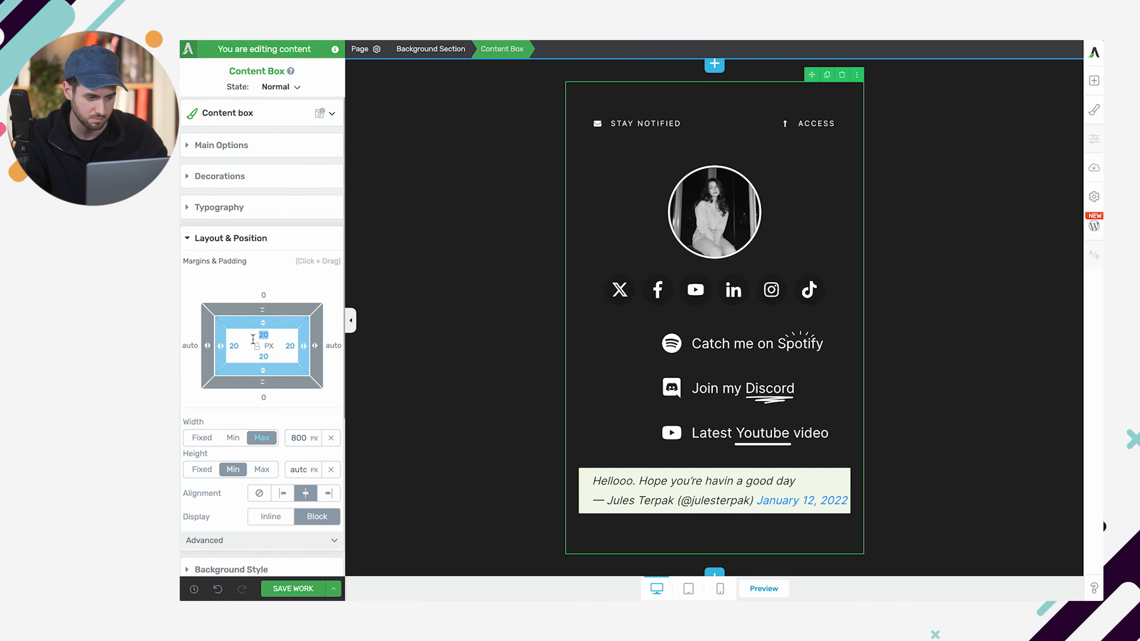
pyautogui.write('0')
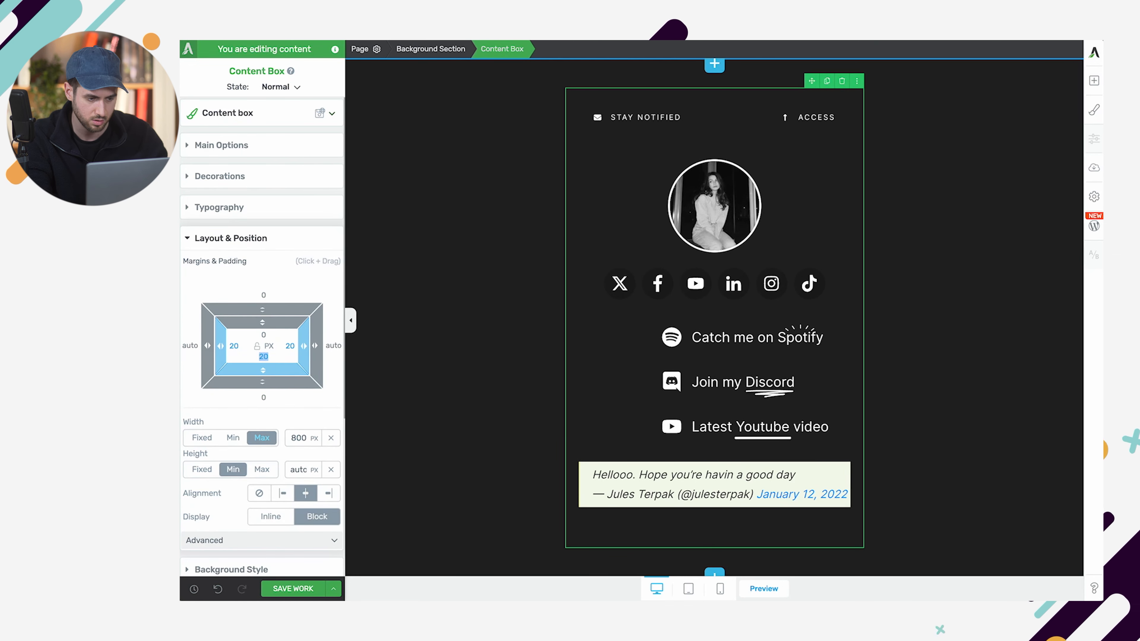
# Step: Set the top and bottom margins of both the STAY NOTIFIED and ACCESS buttons to 0
pyautogui.click(639, 122)
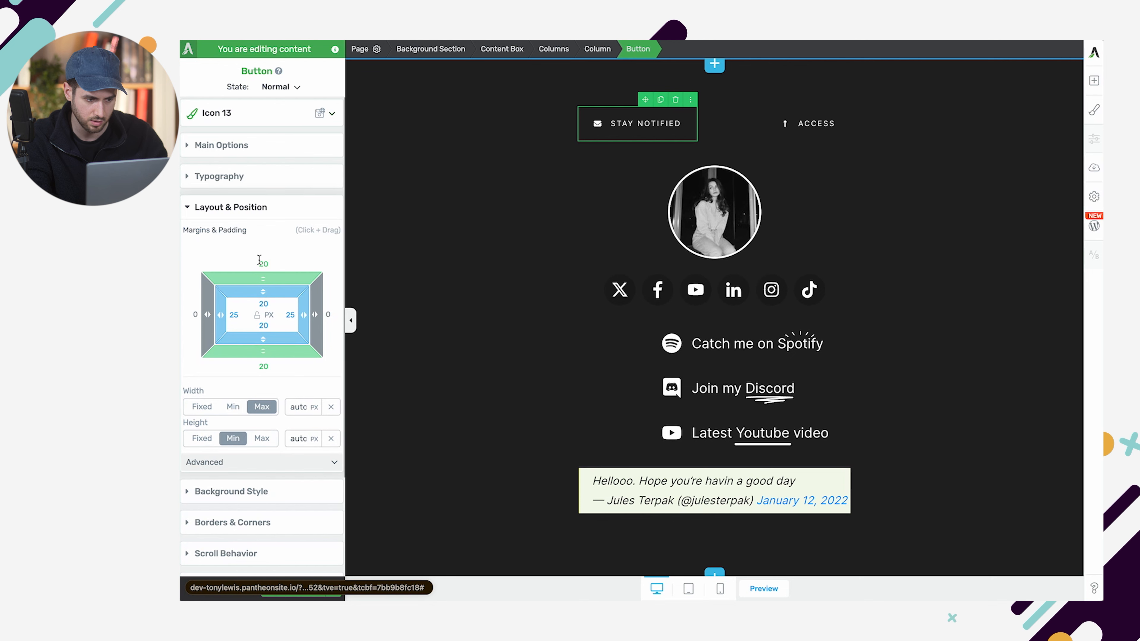
pyautogui.click(263, 264)
pyautogui.write('0')
pyautogui.click(263, 366)
pyautogui.write('0')
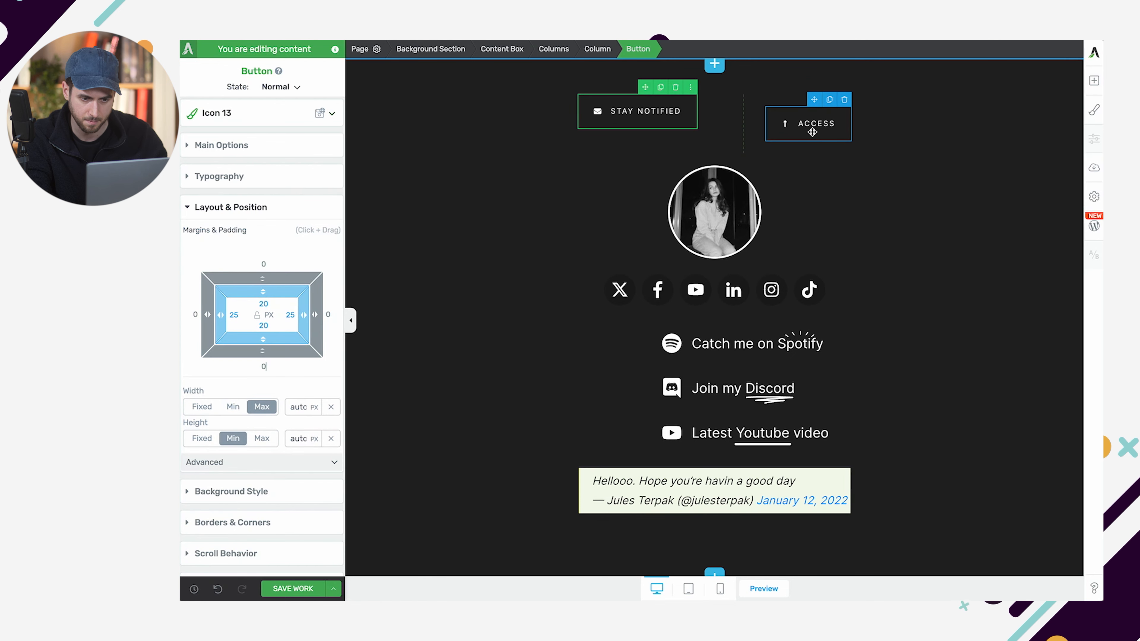
pyautogui.click(812, 131)
pyautogui.click(263, 264)
pyautogui.write('0')
pyautogui.press('Tab')
pyautogui.press('Tab')
pyautogui.write('0')
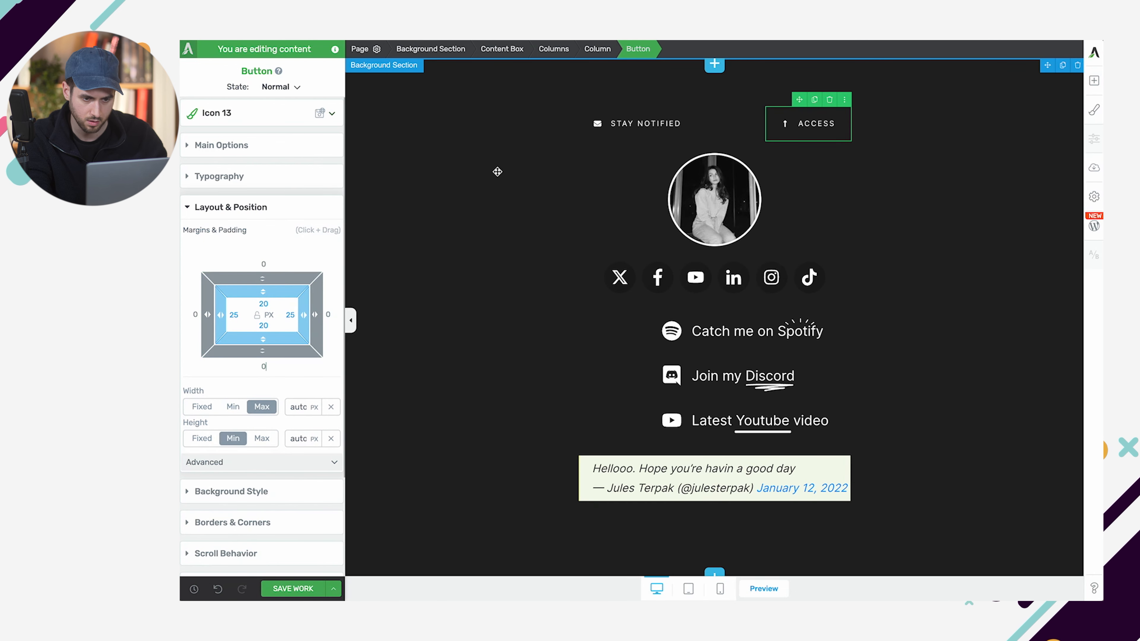
pyautogui.click(576, 154)
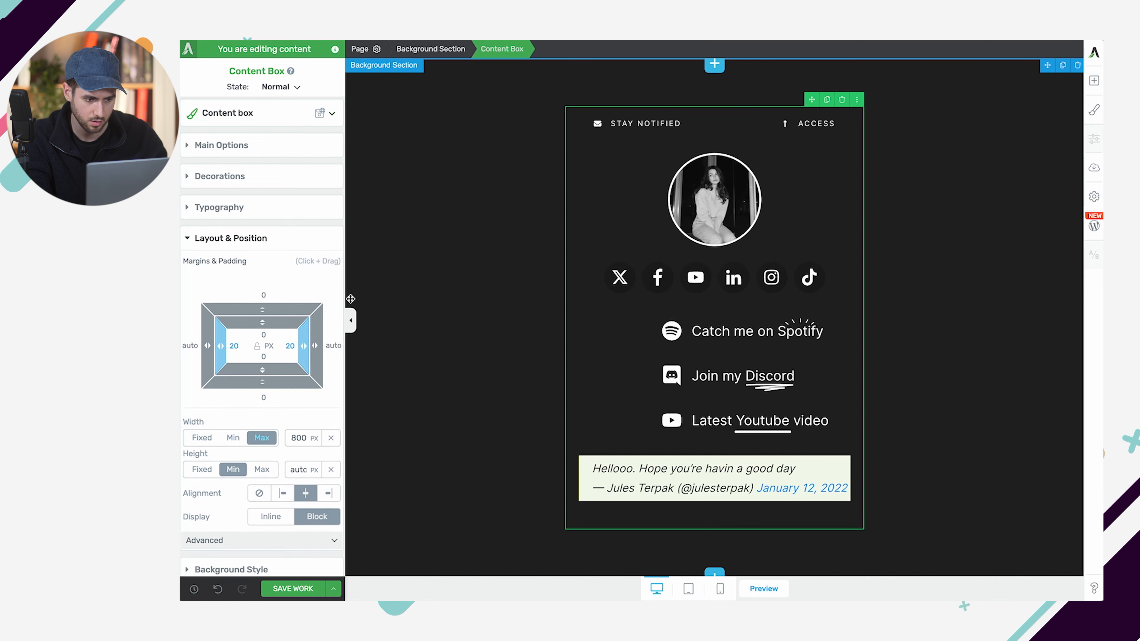
pyautogui.click(603, 98)
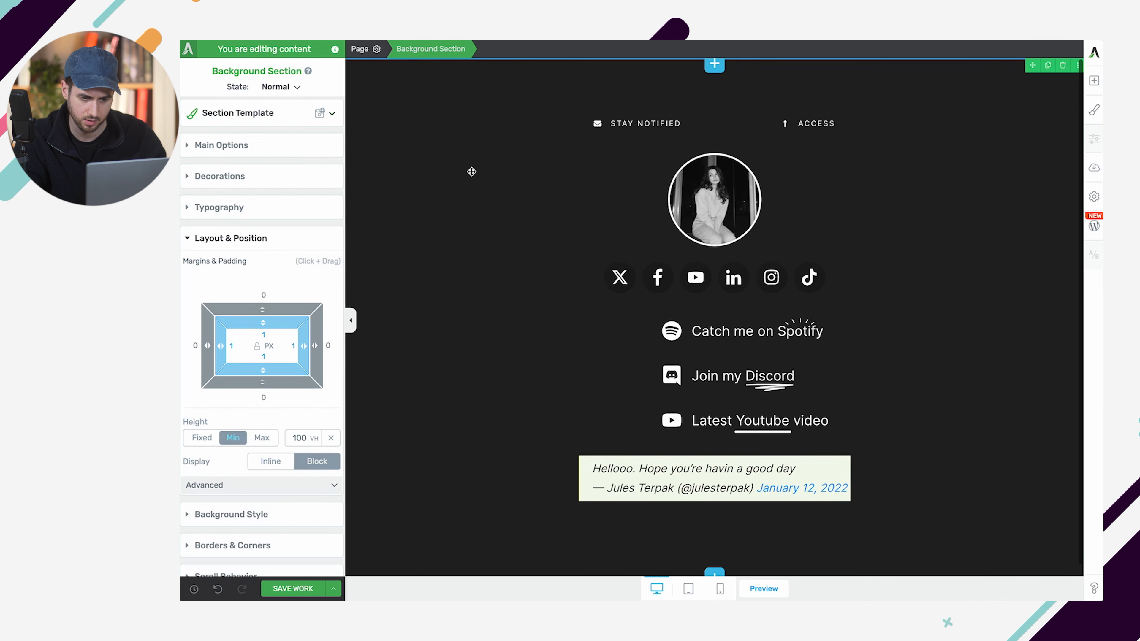
# Step: Remove the existing link action from the STAY NOTIFIED button
pyautogui.click(637, 135)
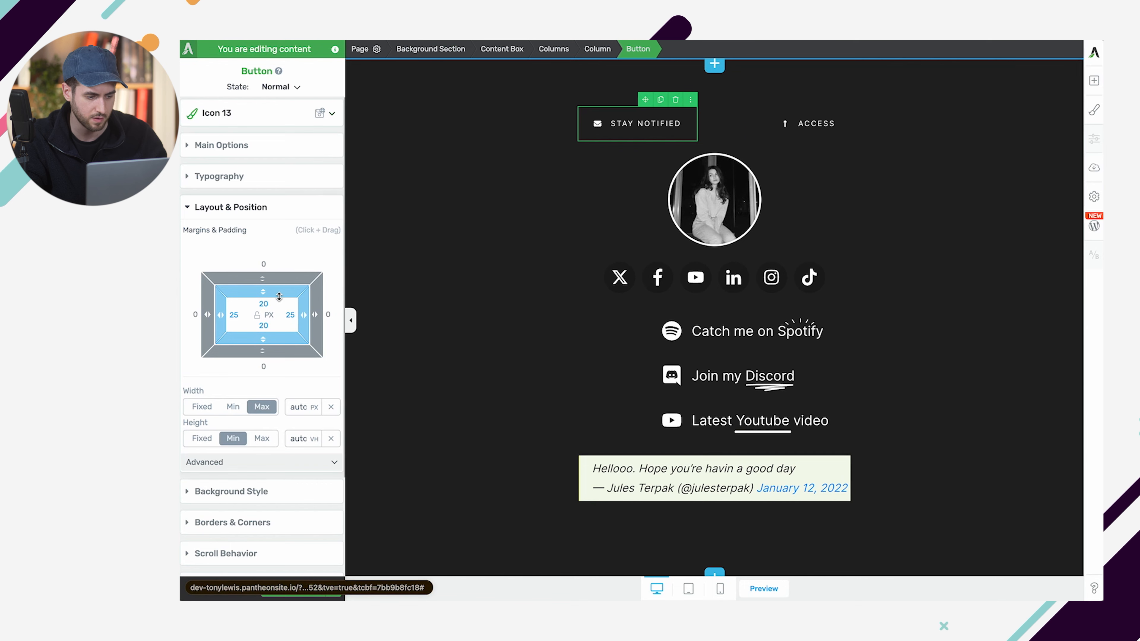
pyautogui.scroll(-3, 254, 386)
pyautogui.click(255, 471)
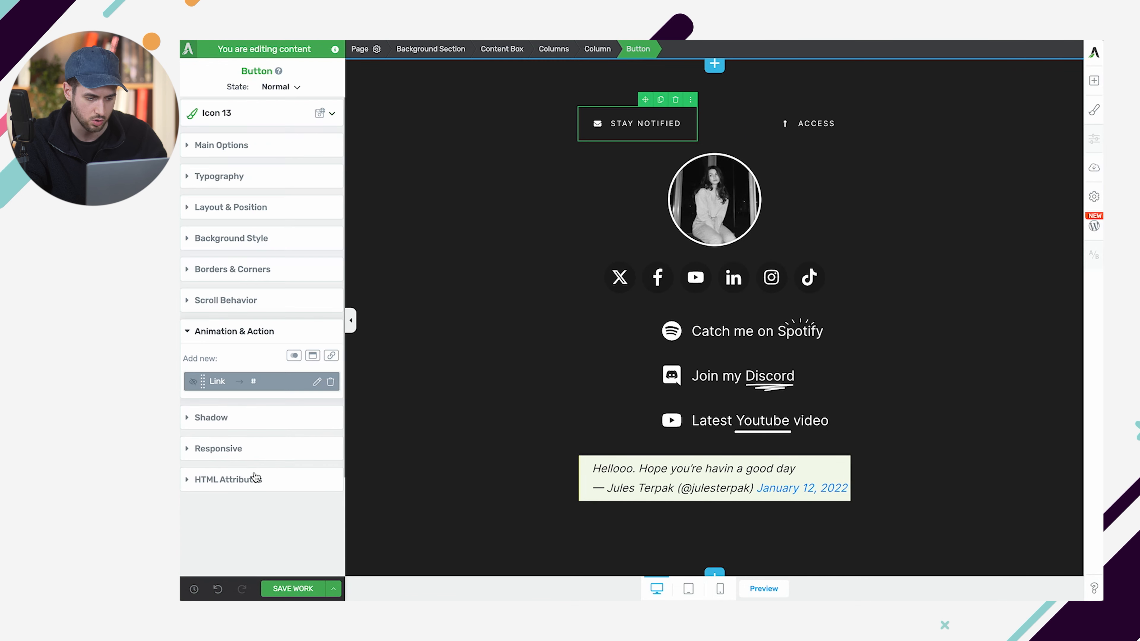
pyautogui.click(330, 383)
# Step: Make the STAY NOTIFIED button open the "Jules' Newsletter" Thrive lightbox on click with the Slide in from bottom animation, and save the page
pyautogui.click(312, 355)
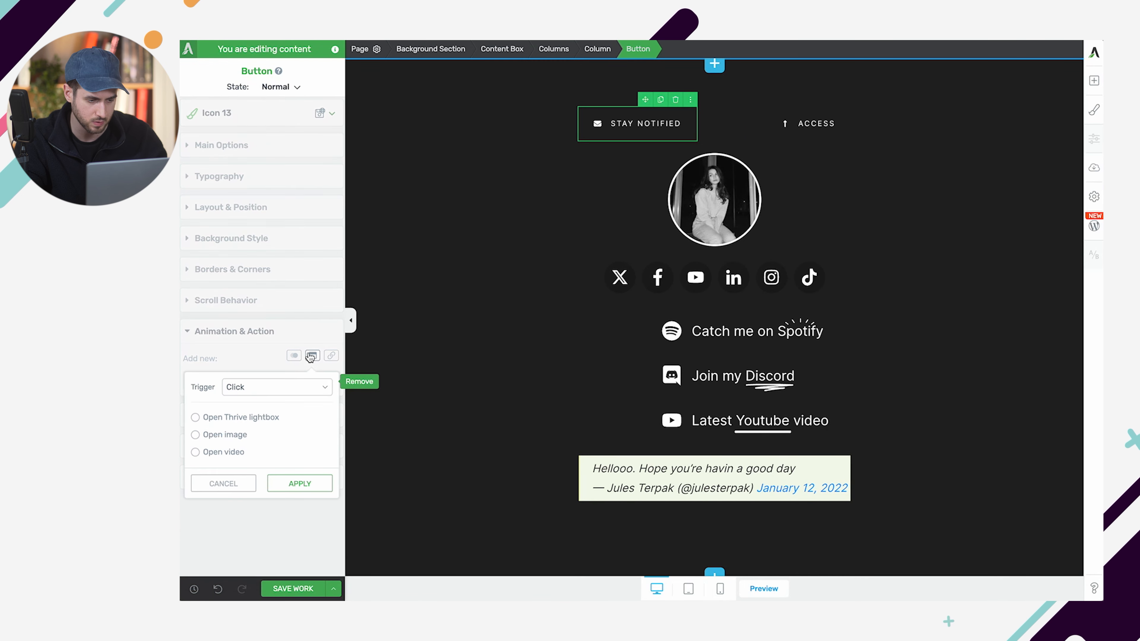
pyautogui.click(239, 422)
pyautogui.click(299, 458)
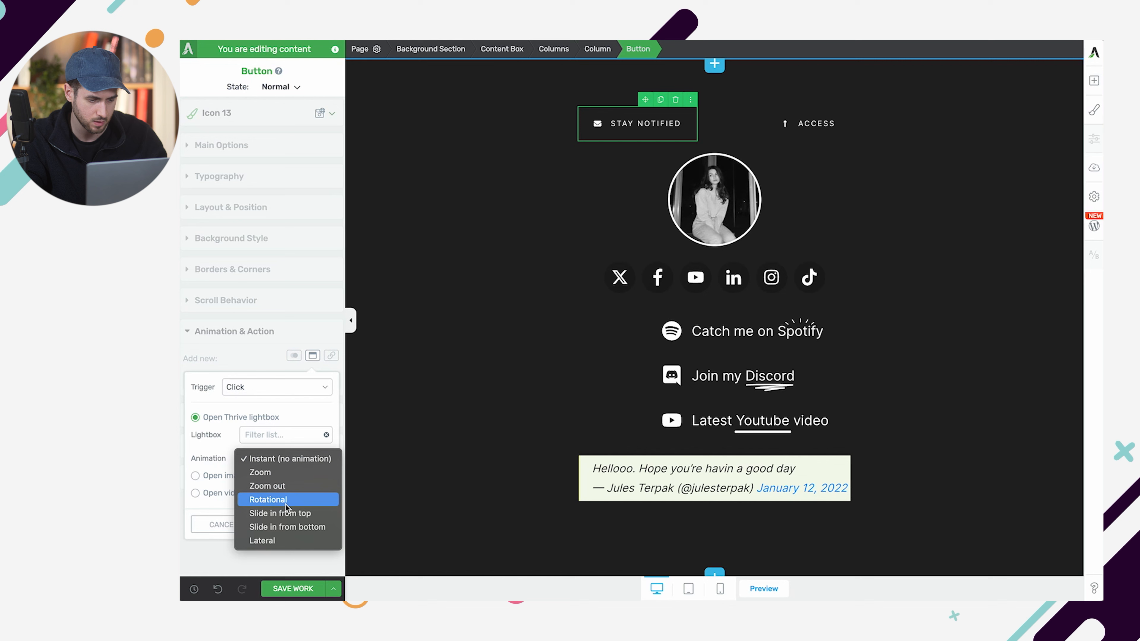
pyautogui.click(271, 526)
pyautogui.click(280, 436)
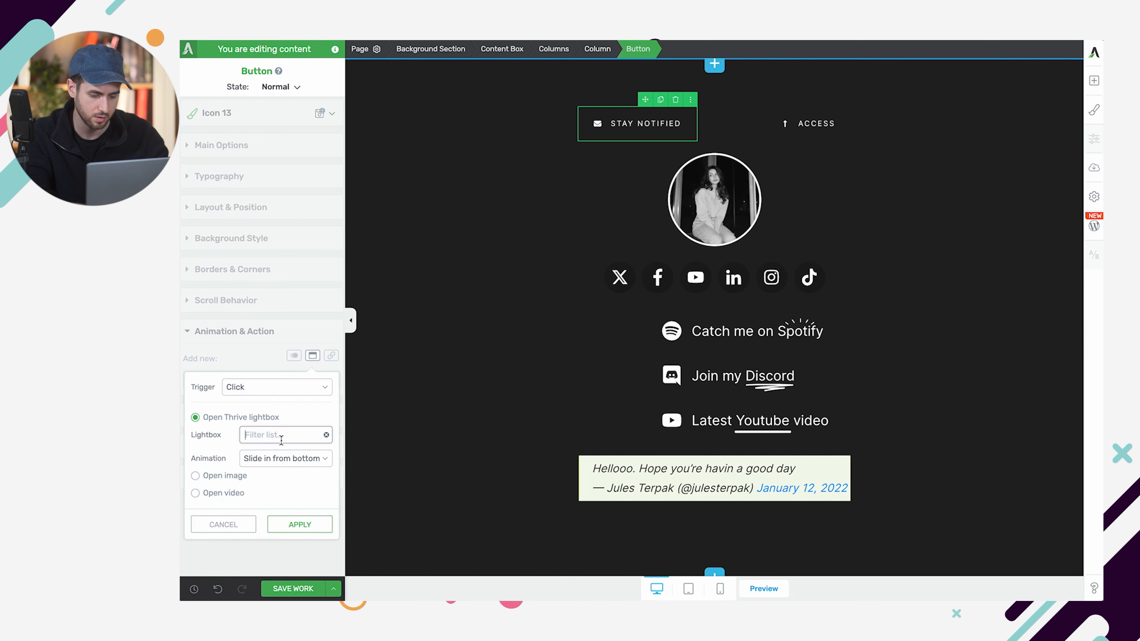
pyautogui.write('Jule')
pyautogui.click(272, 456)
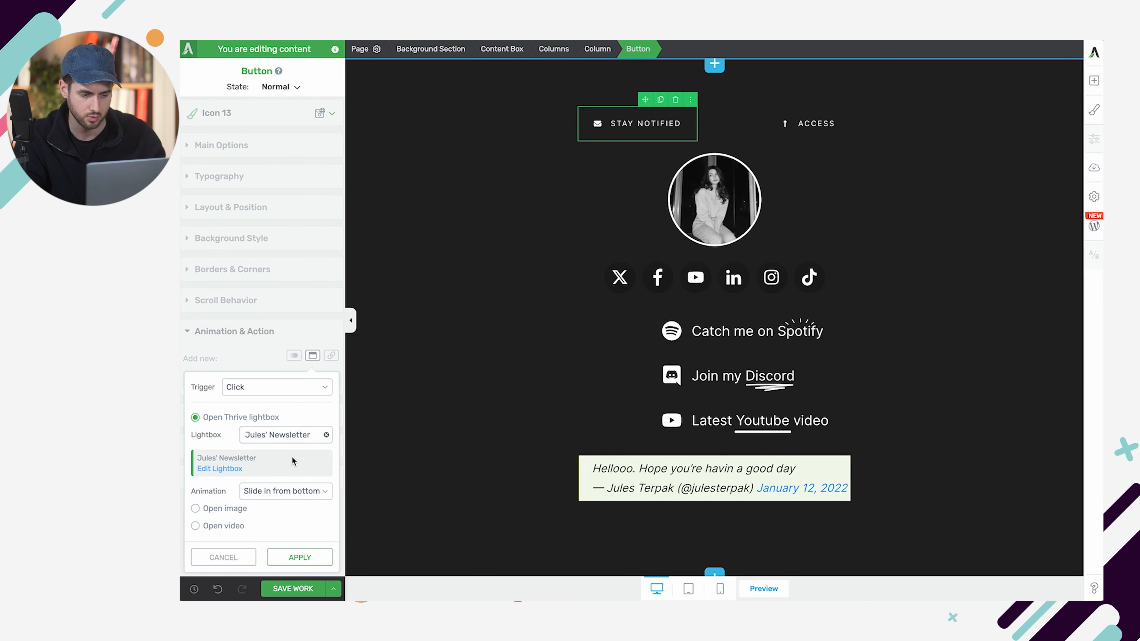
pyautogui.click(301, 556)
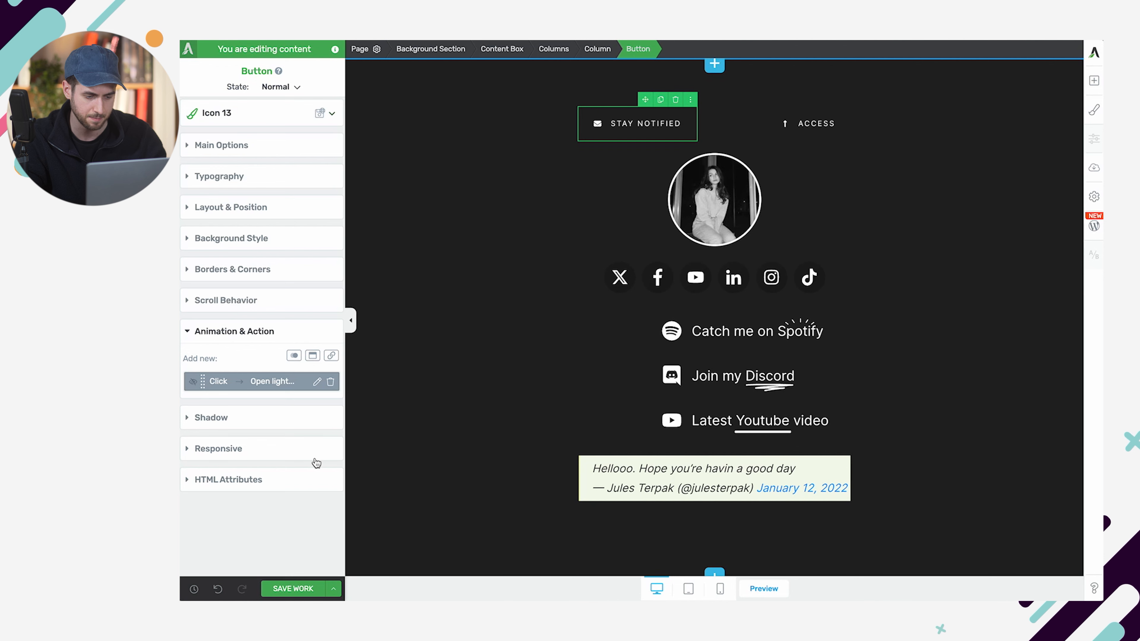
pyautogui.click(292, 588)
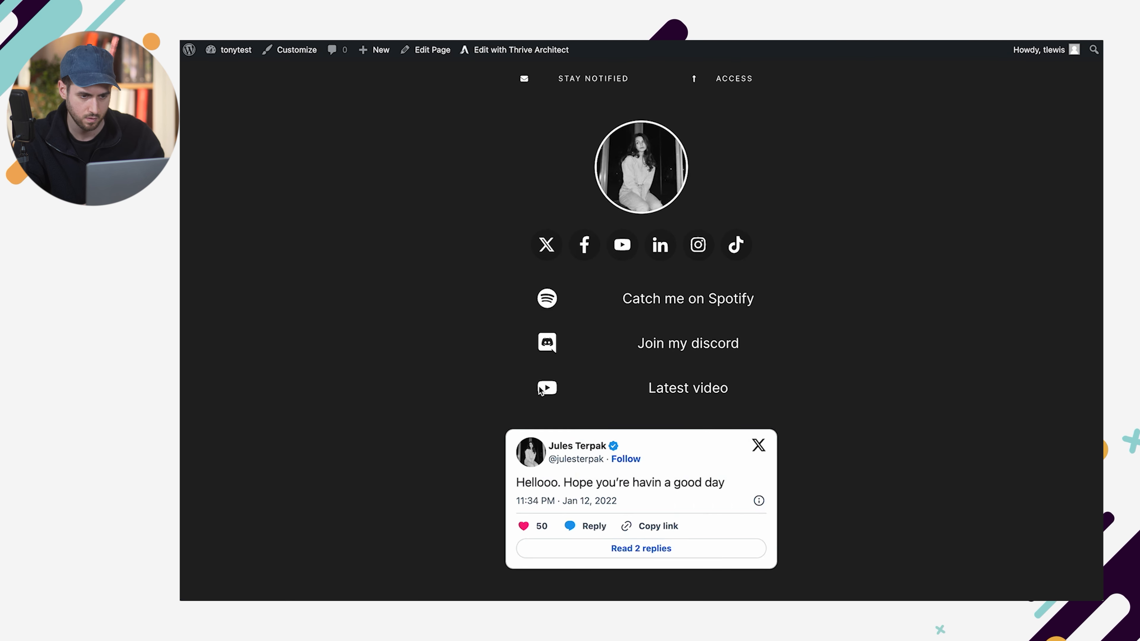
# Step: Reload the live page, test the STAY NOTIFIED button's newsletter lightbox, and close the lightbox
pyautogui.press('super+r')
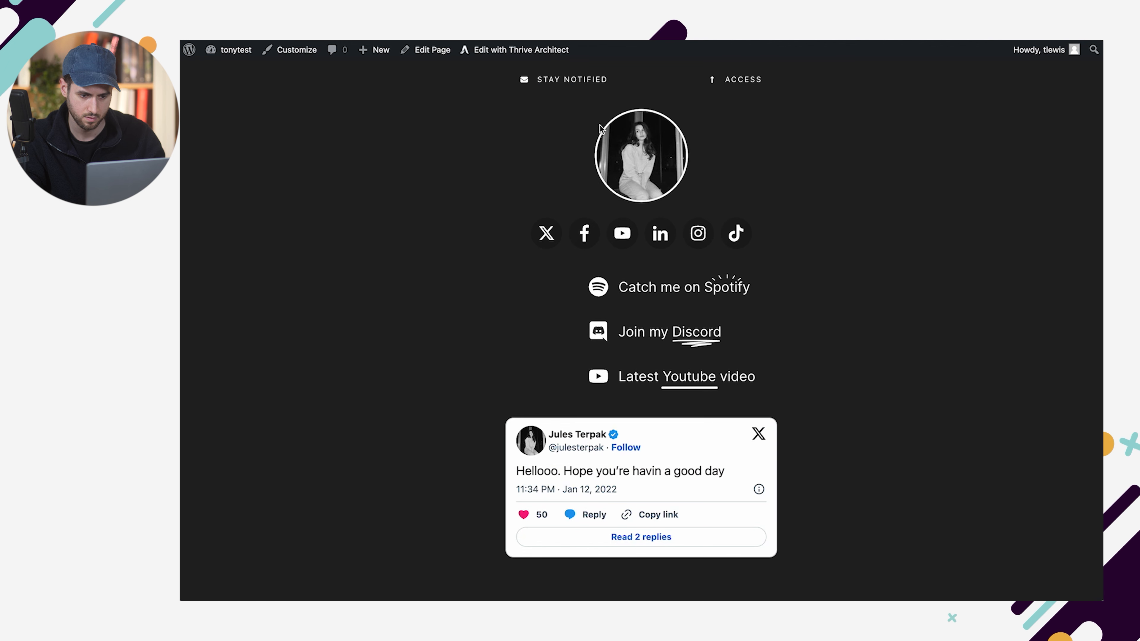
pyautogui.click(531, 86)
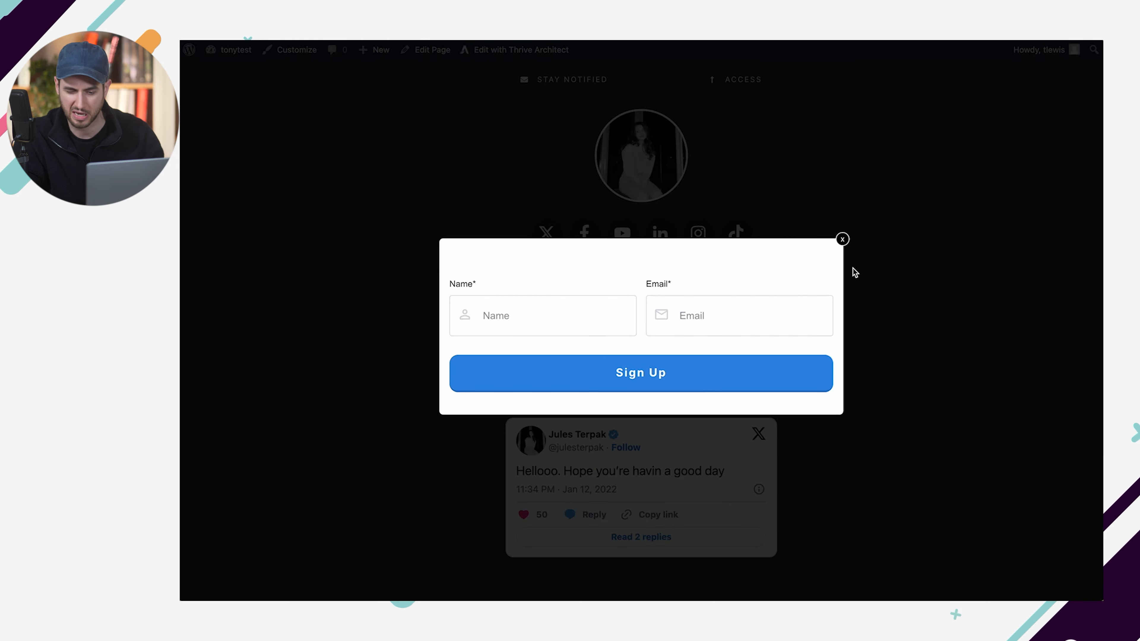
pyautogui.click(843, 241)
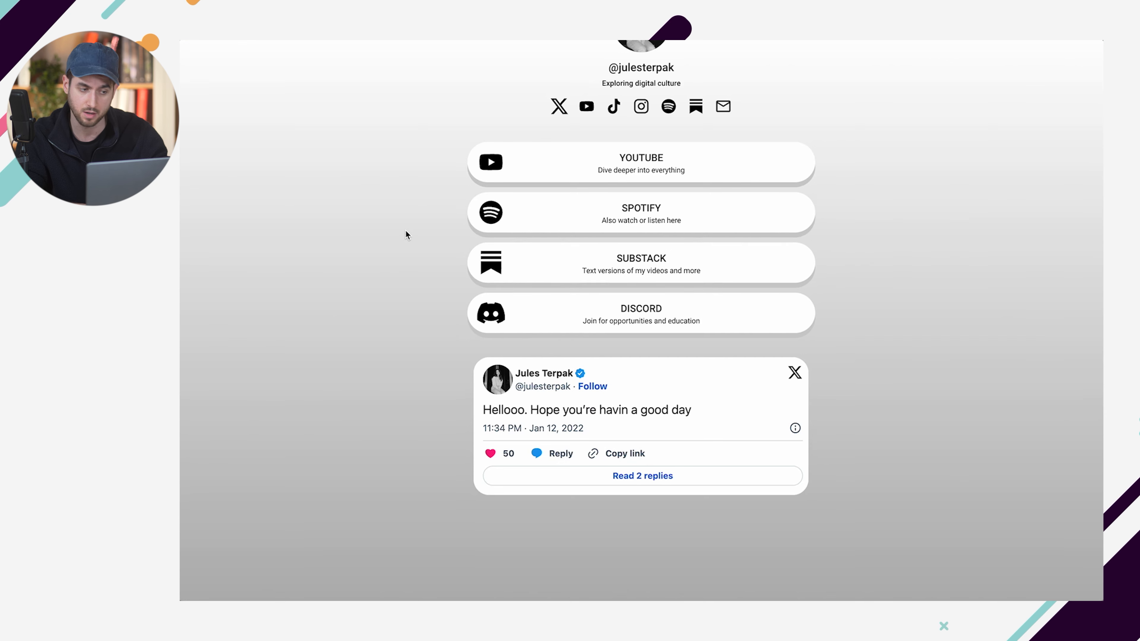
# Step: Review the finished example link-in-bio pages and open the thrivethemes.com/socialhub link from the Thrive Themes Instagram profile
pyautogui.scroll(2, 406, 230)
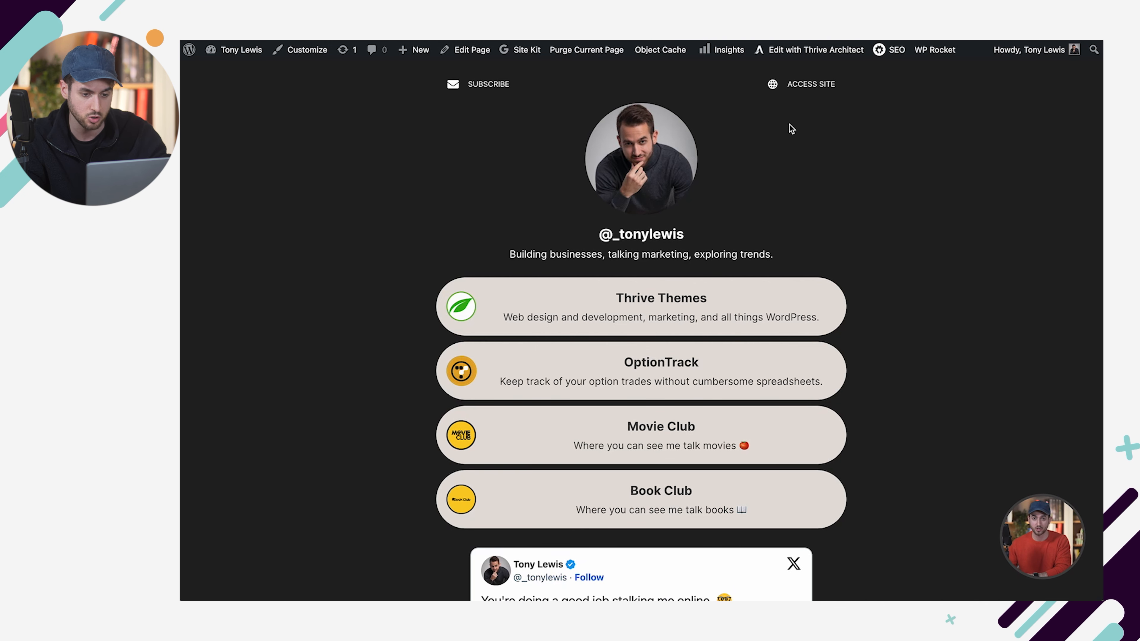
pyautogui.scroll(-3, 444, 268)
pyautogui.scroll(4, 443, 267)
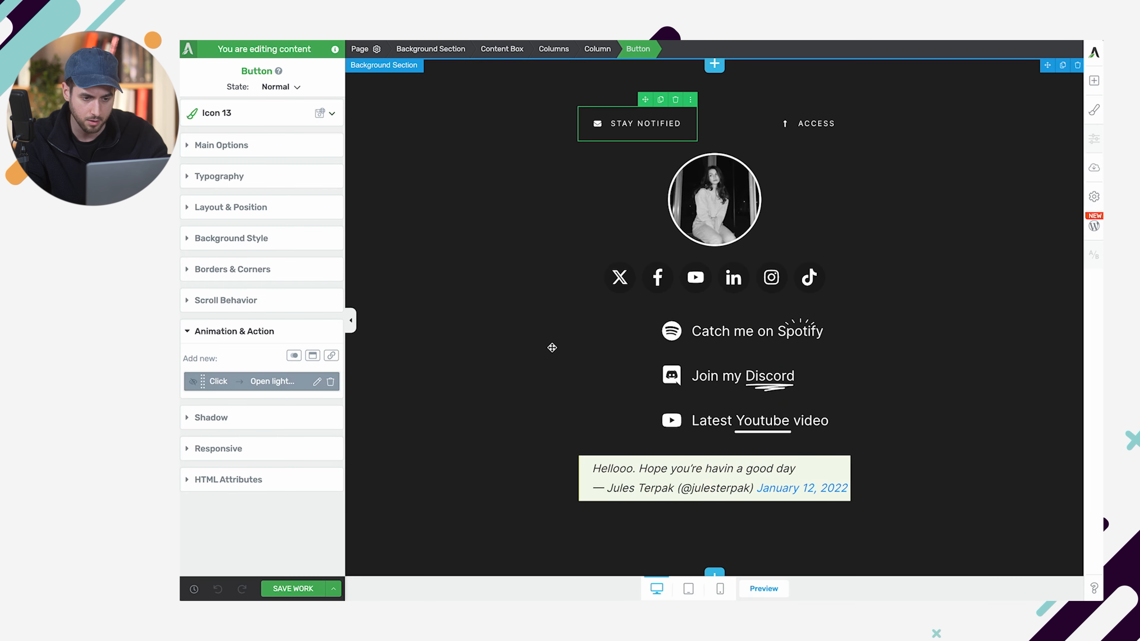
pyautogui.click(552, 346)
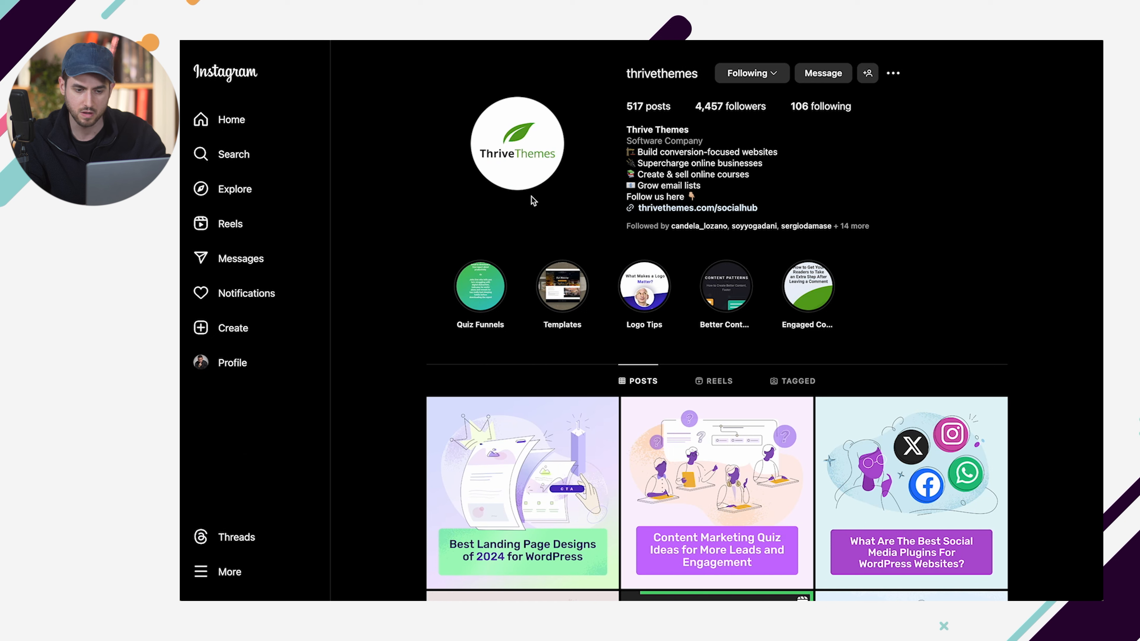
pyautogui.click(717, 209)
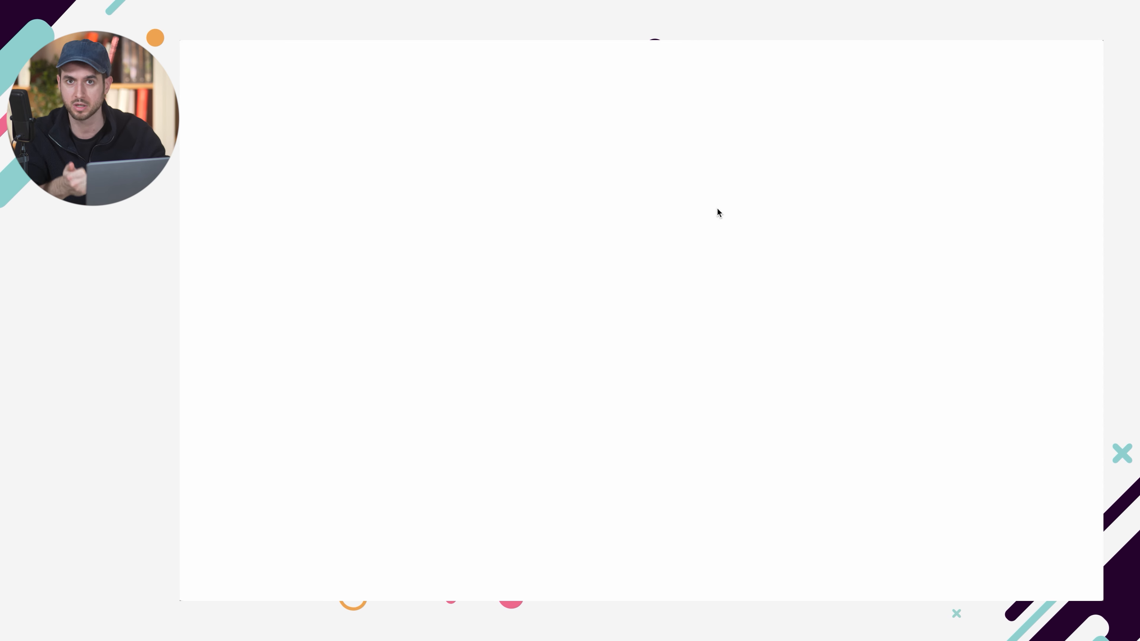